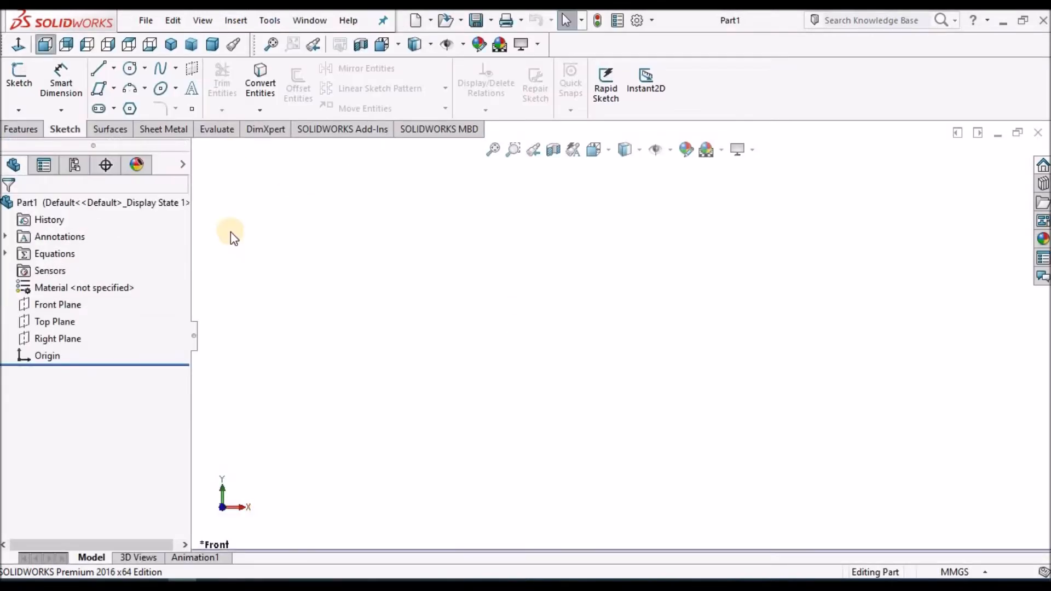
# - Start a sketch on the Front Plane and check the profile dimensions in the Presentation.pdf drawing
pyautogui.click(64, 307)
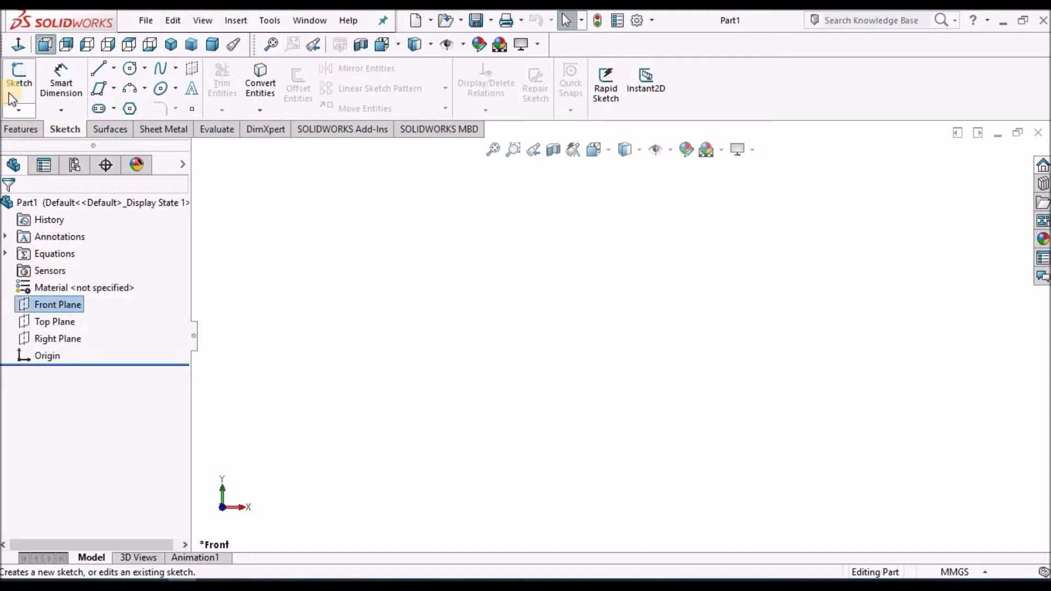
pyautogui.click(19, 83)
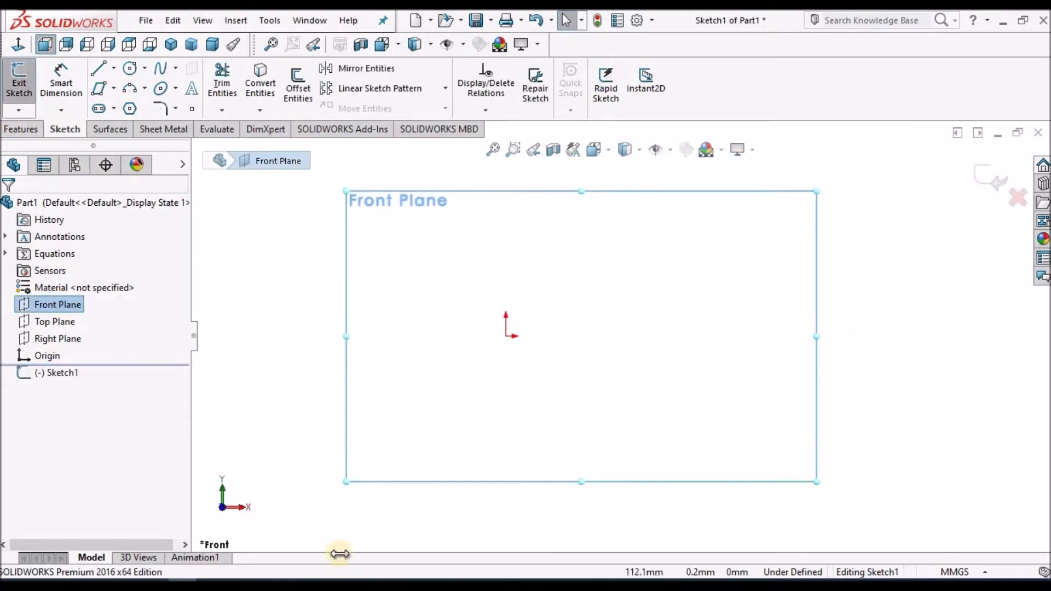
pyautogui.hotkey('alt', 'Tab')
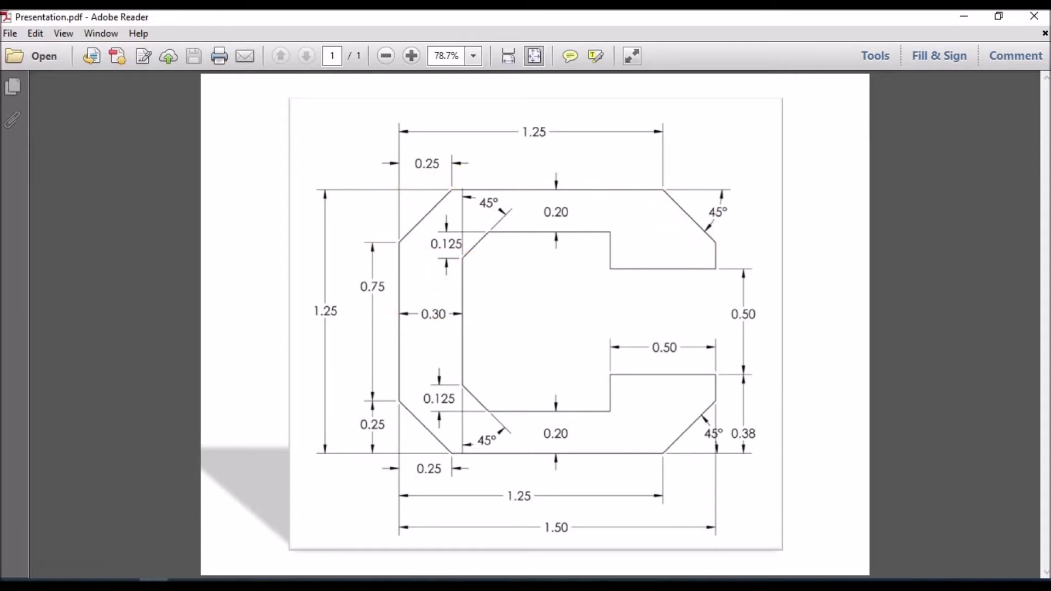
pyautogui.moveTo(153, 585)
pyautogui.hotkey('alt', 'Tab')
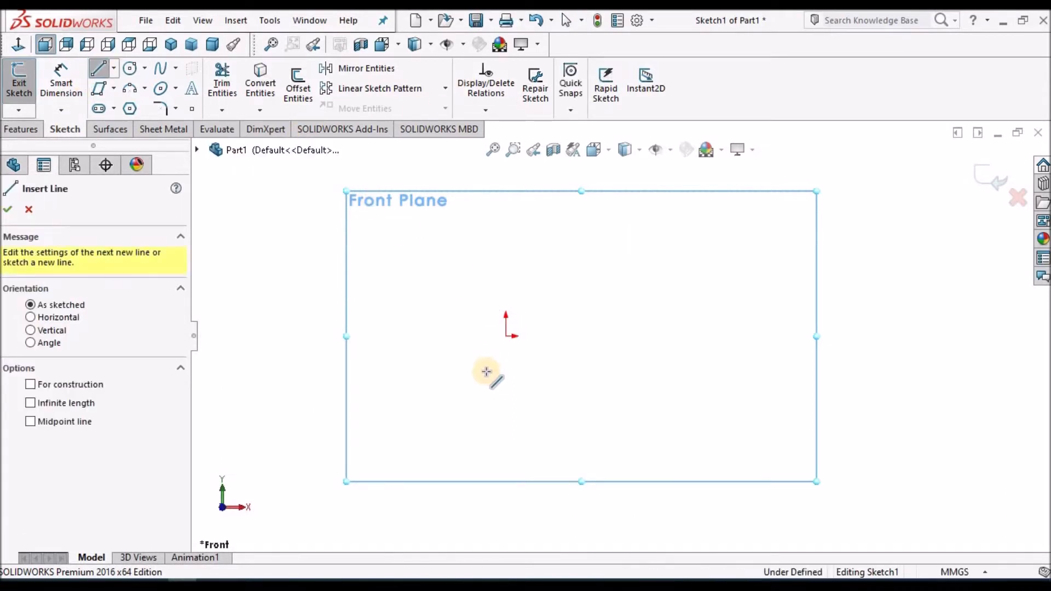
# - Sketch a vertical line about 44.5 mm long just beside the origin
pyautogui.click(489, 385)
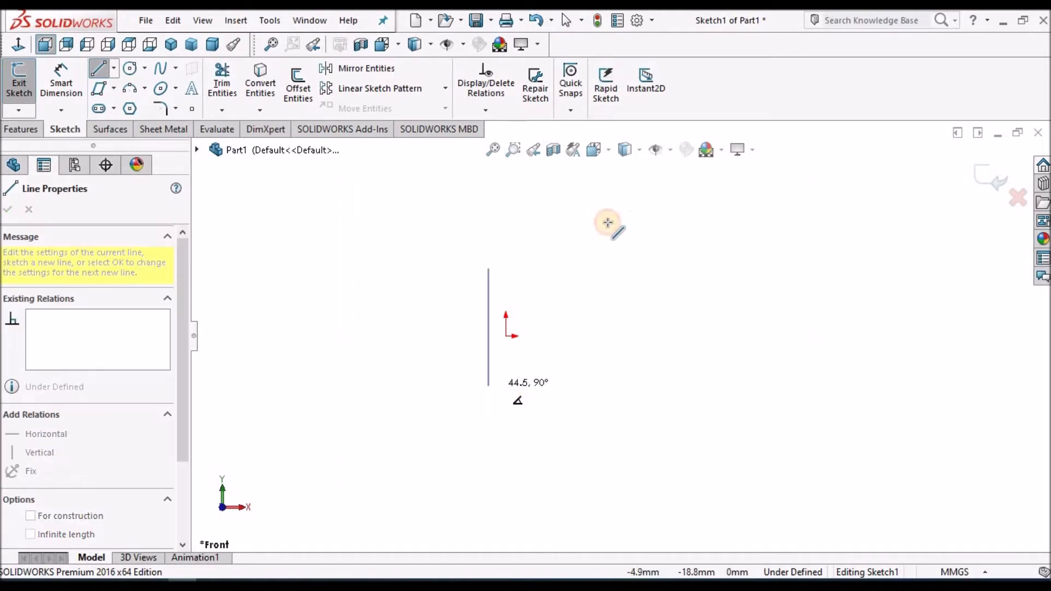
pyautogui.rightClick(607, 222)
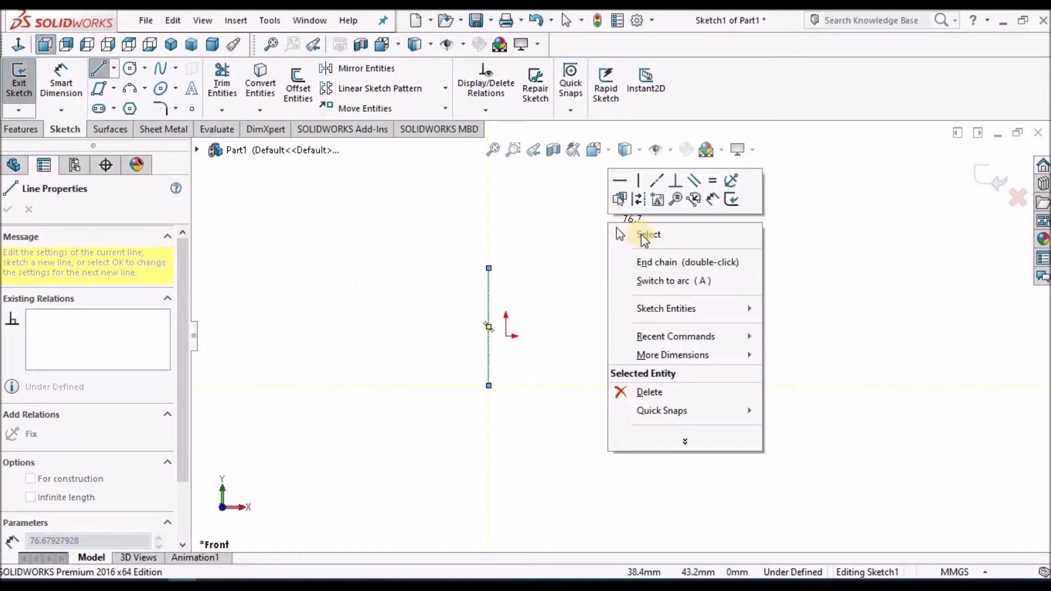
pyautogui.press('Escape')
pyautogui.press('Escape')
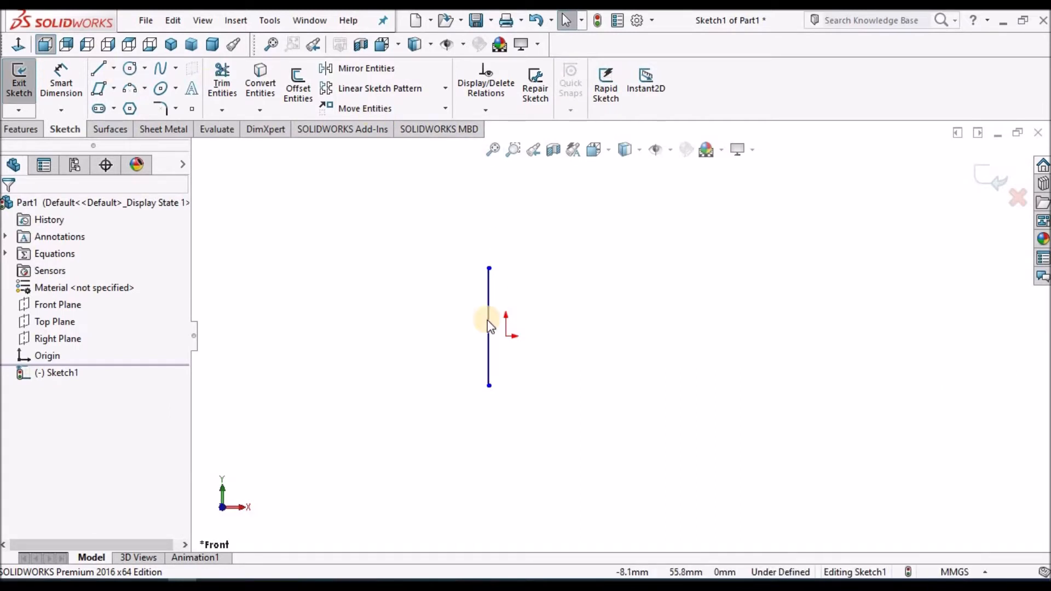
# - Change the document's unit system to IPS (inch, pound, second) with two decimals (.12) for length
pyautogui.click(651, 23)
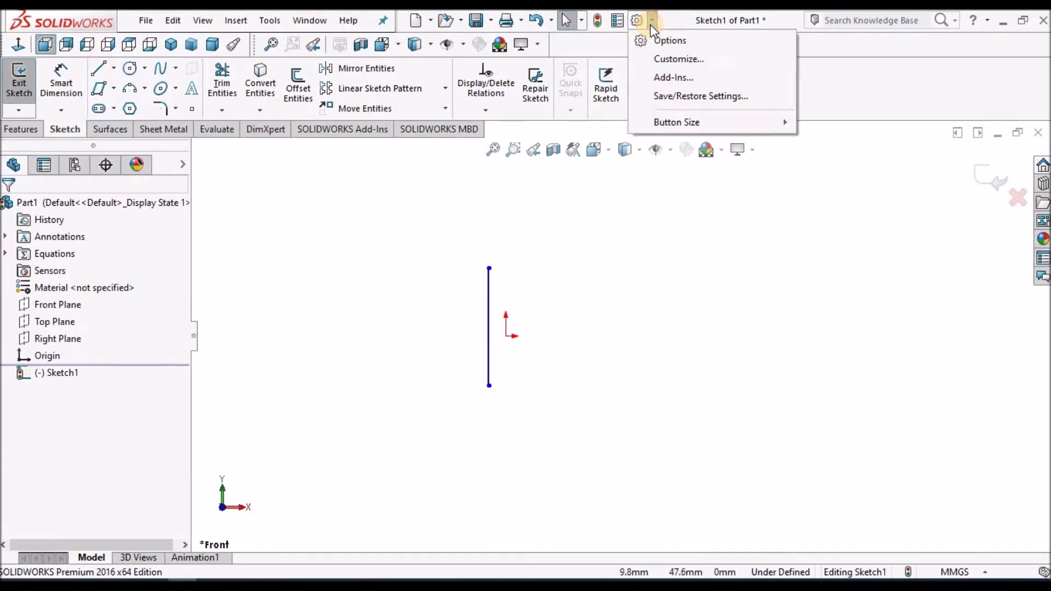
pyautogui.click(659, 39)
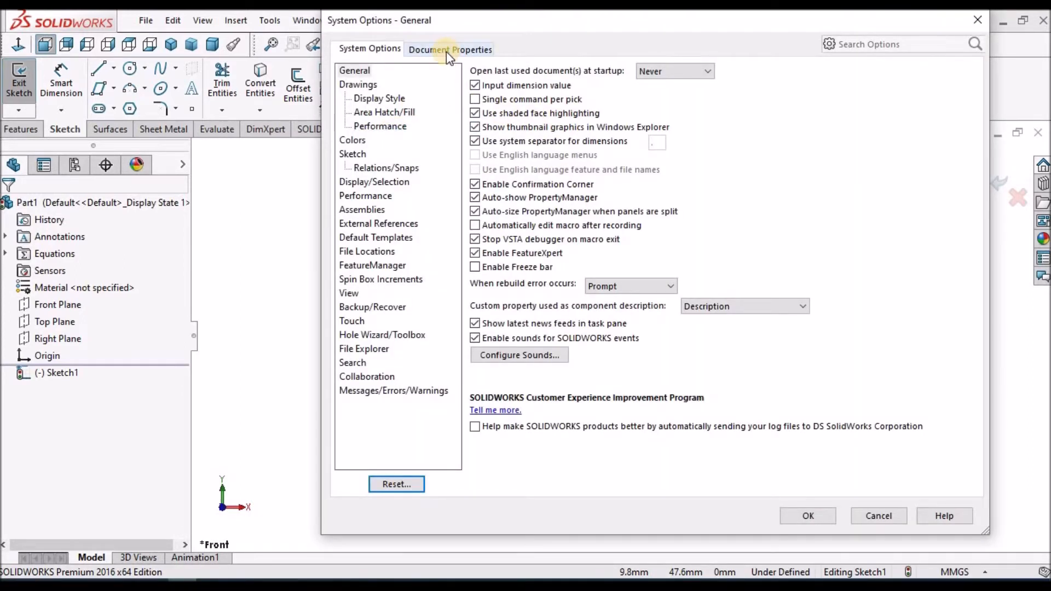
pyautogui.click(446, 50)
pyautogui.click(350, 182)
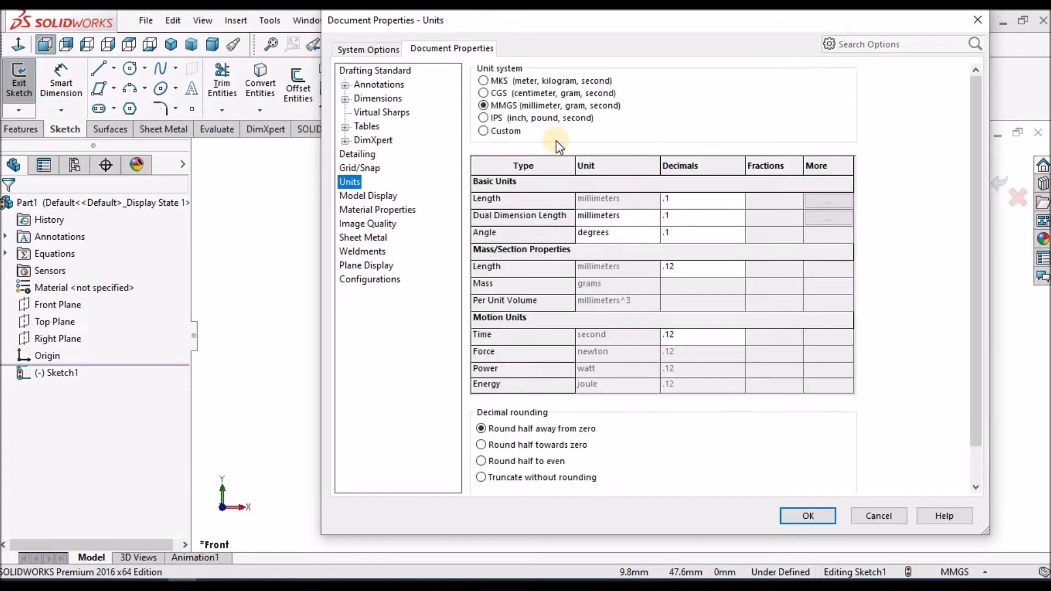
pyautogui.click(483, 117)
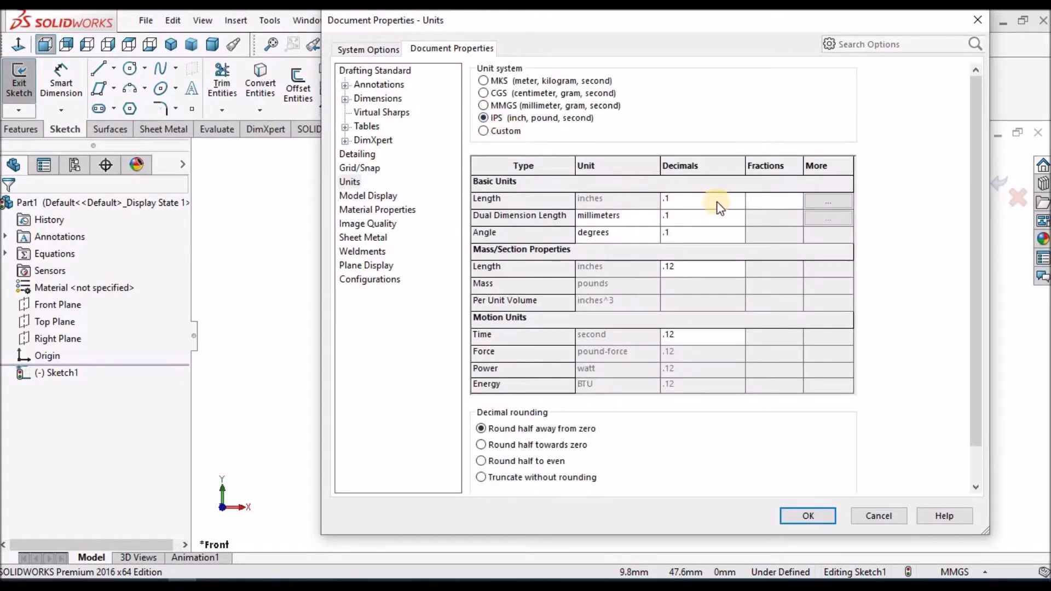
pyautogui.click(739, 201)
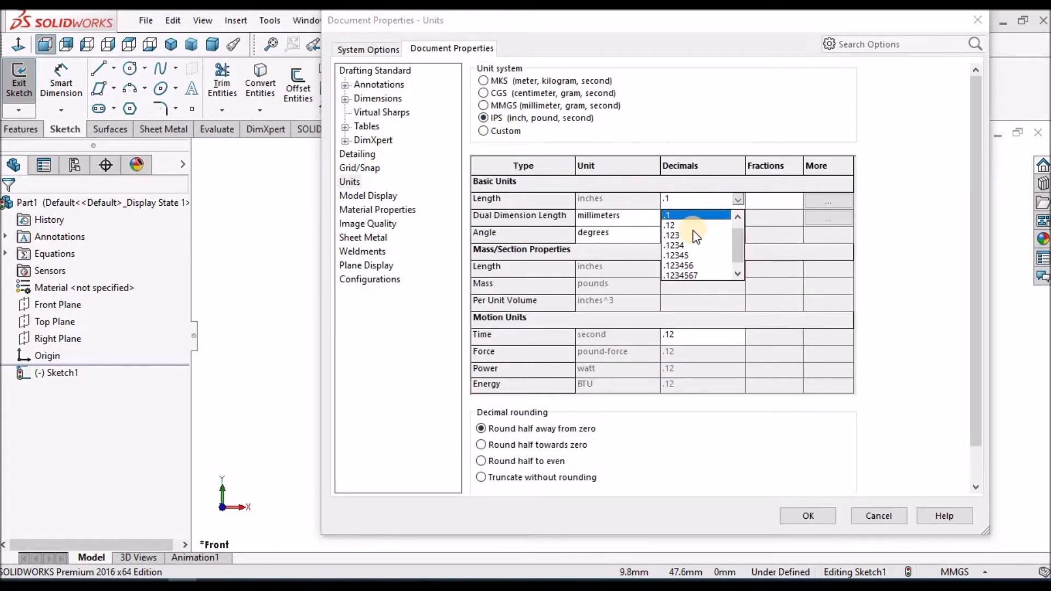
pyautogui.click(671, 225)
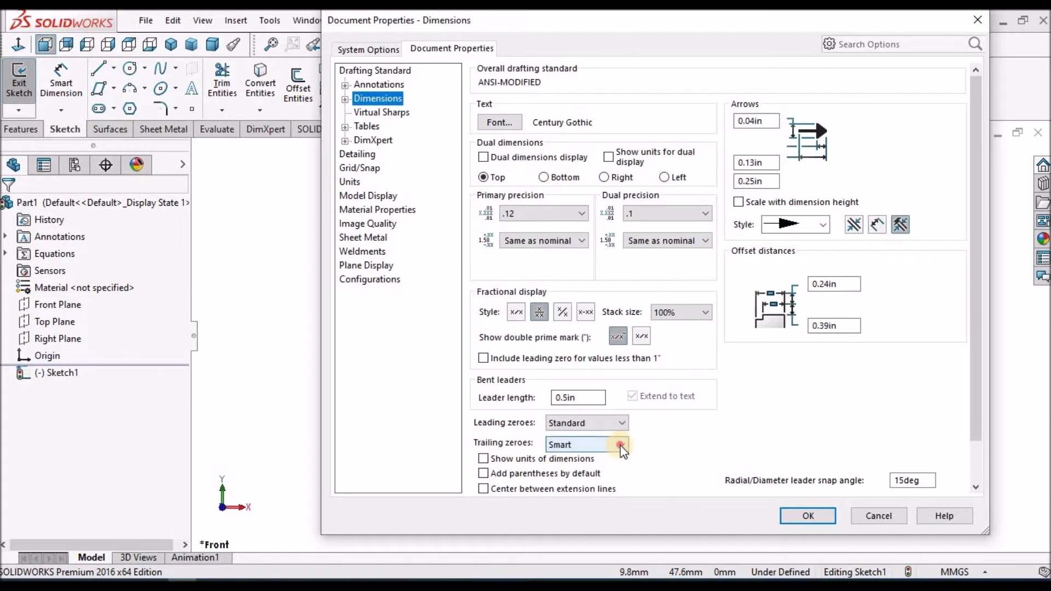
# - Set the trailing zeroes of the document's dimensions to Show and apply the document properties
pyautogui.click(619, 444)
pyautogui.click(586, 469)
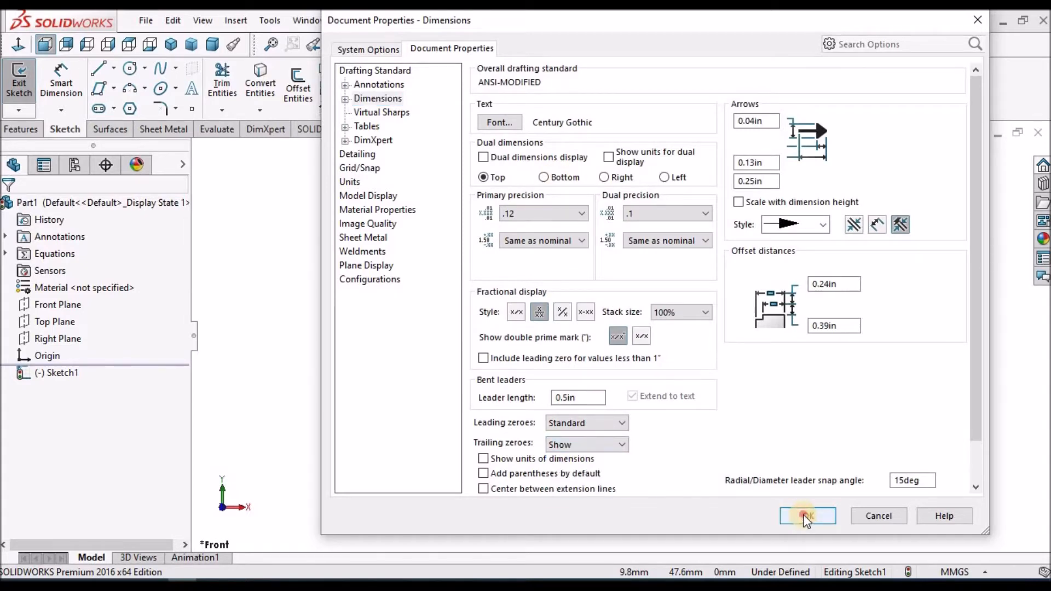
pyautogui.press('Return')
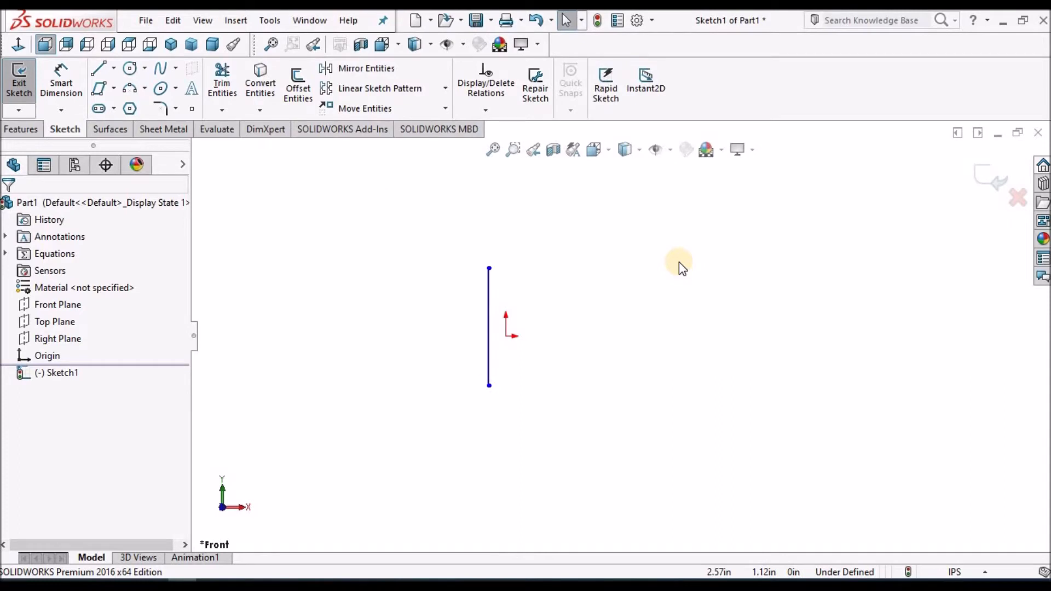
# - Dimension the vertical line's length to .75 in, as given in the reference drawing
pyautogui.click(61, 82)
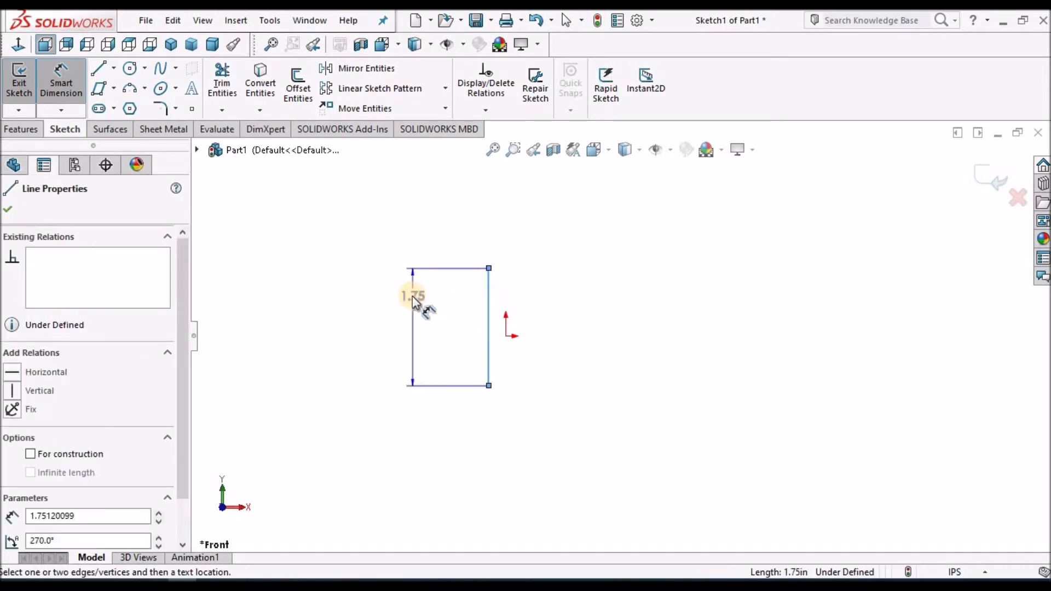
pyautogui.click(412, 296)
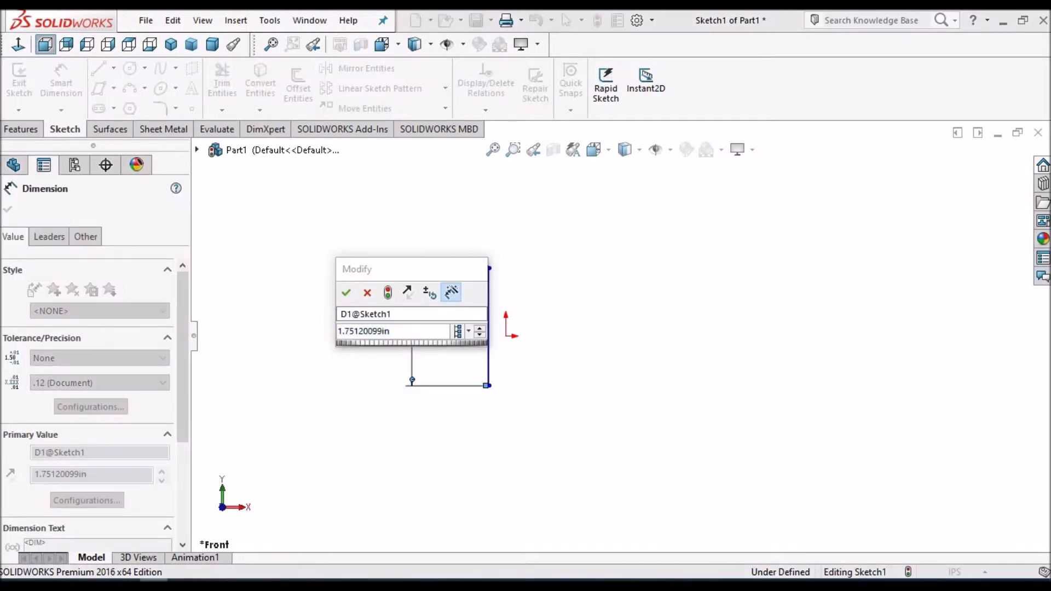
pyautogui.hotkey('alt', 'Tab')
pyautogui.hotkey('alt', 'Tab')
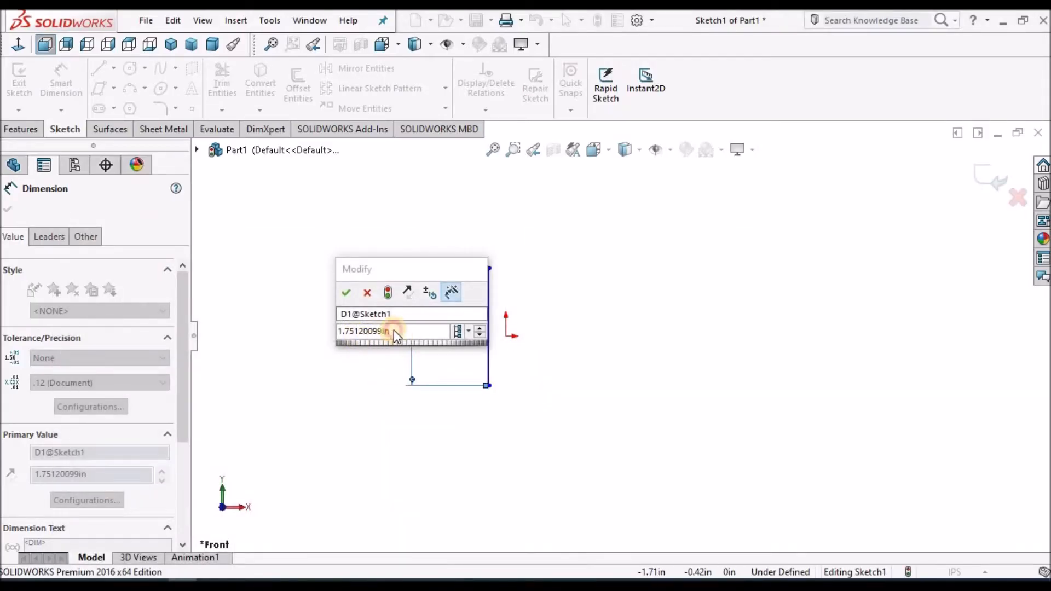
pyautogui.write('.')
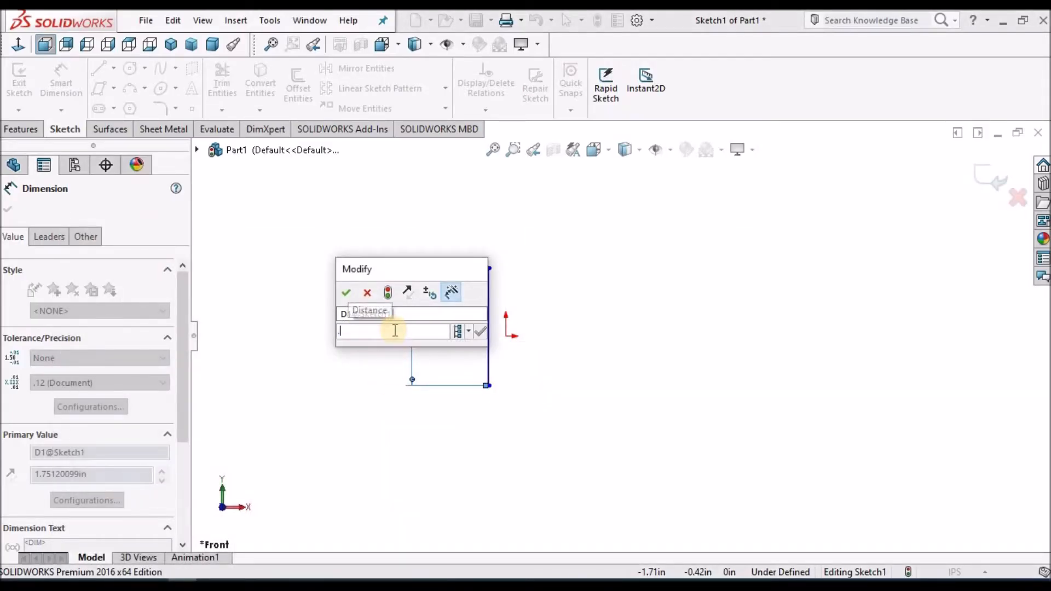
pyautogui.write('7')
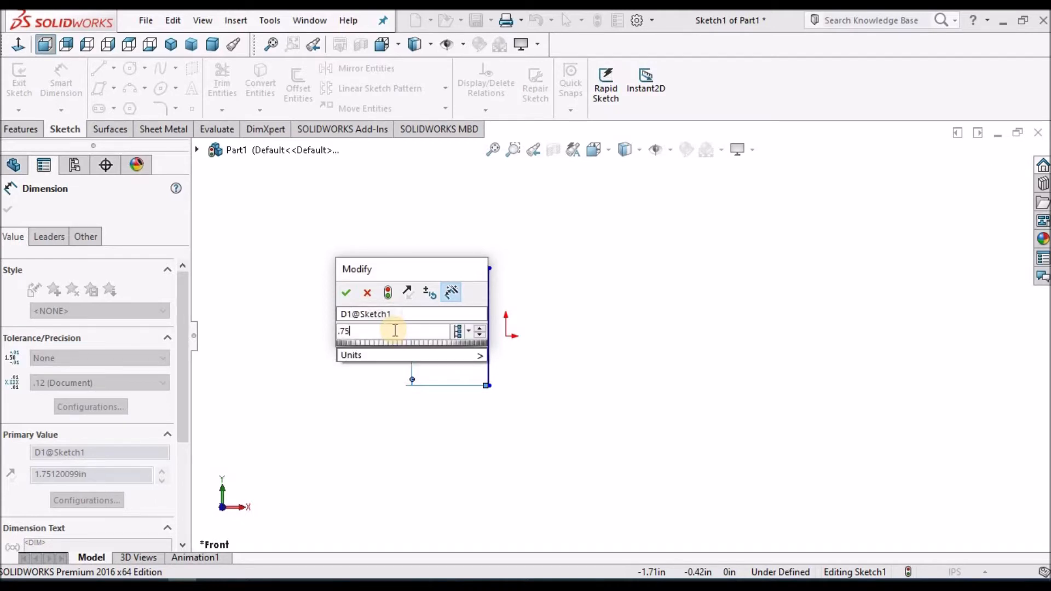
pyautogui.write('5')
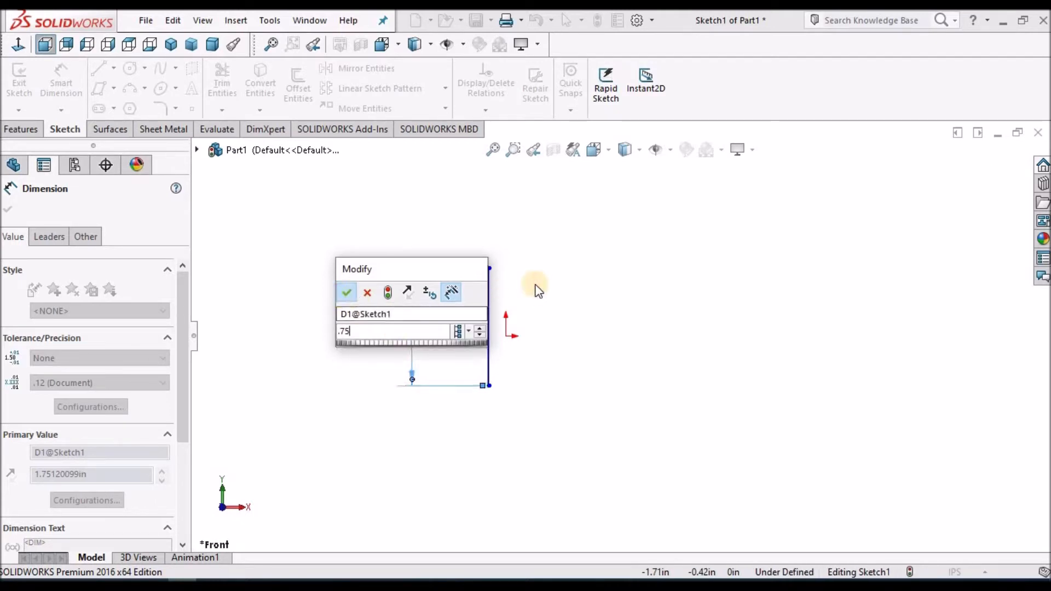
pyautogui.press('Return')
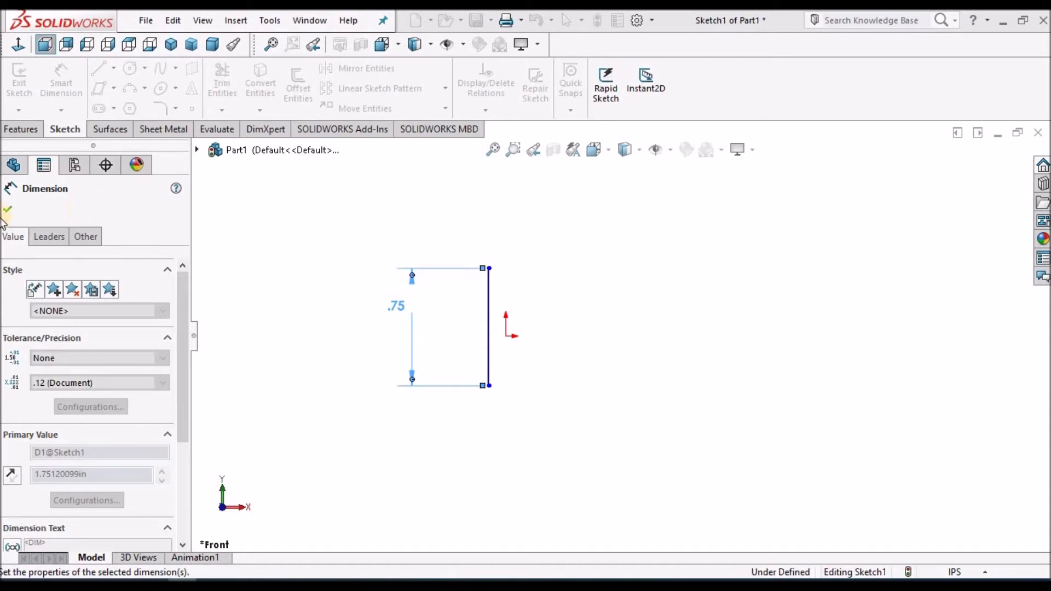
pyautogui.press('Escape')
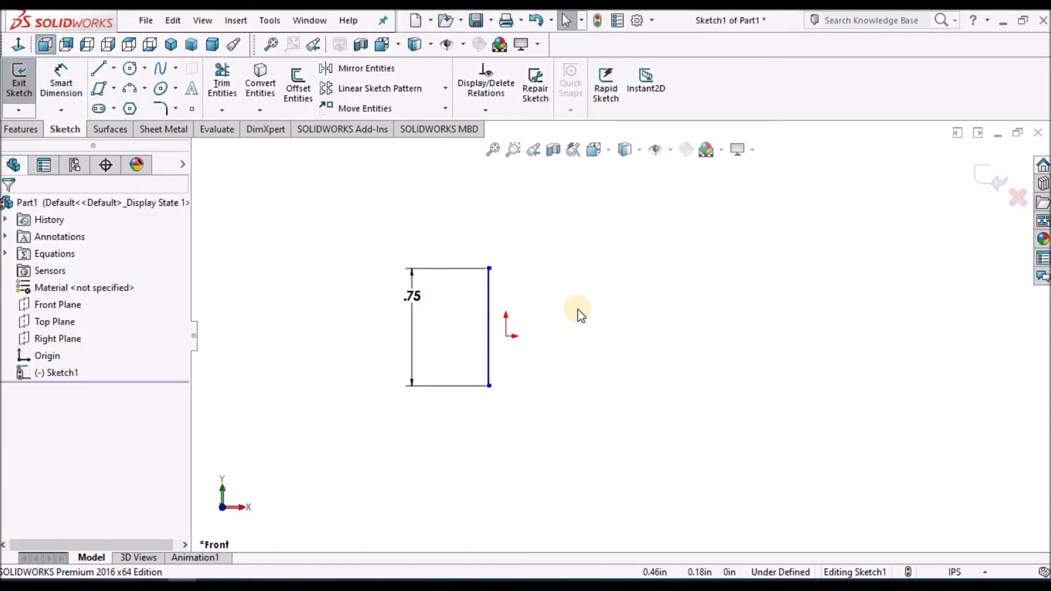
# - Make the midpoint of the vertical line coincident with the origin
pyautogui.click(488, 289)
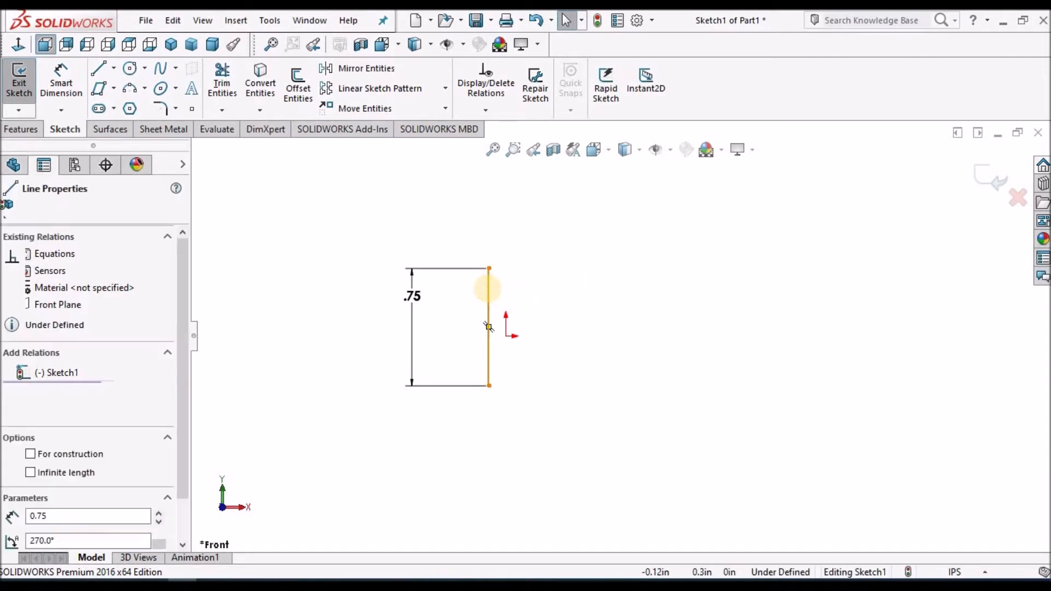
pyautogui.rightClick(488, 289)
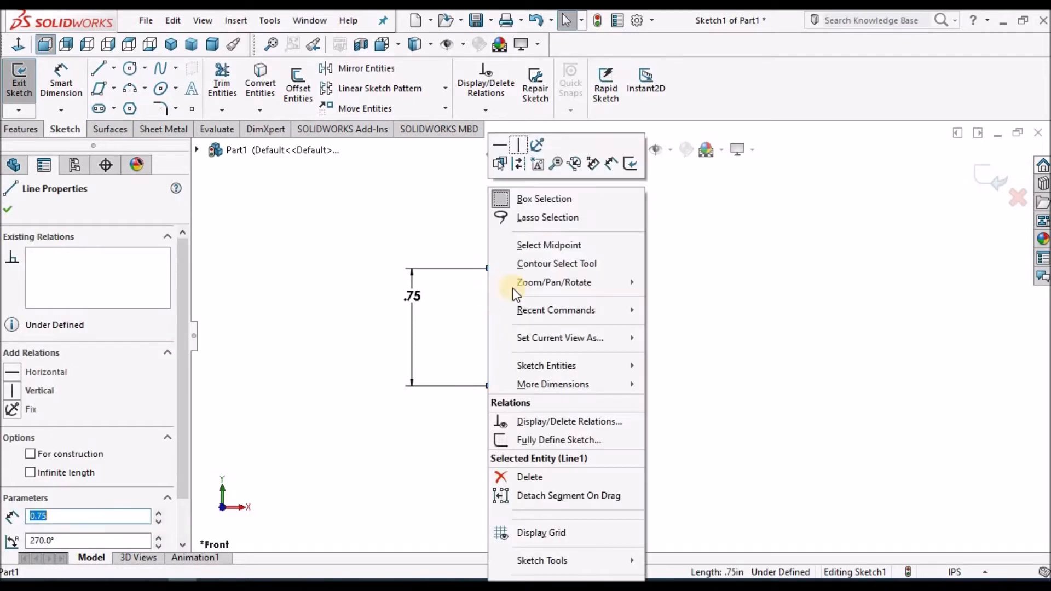
pyautogui.click(566, 253)
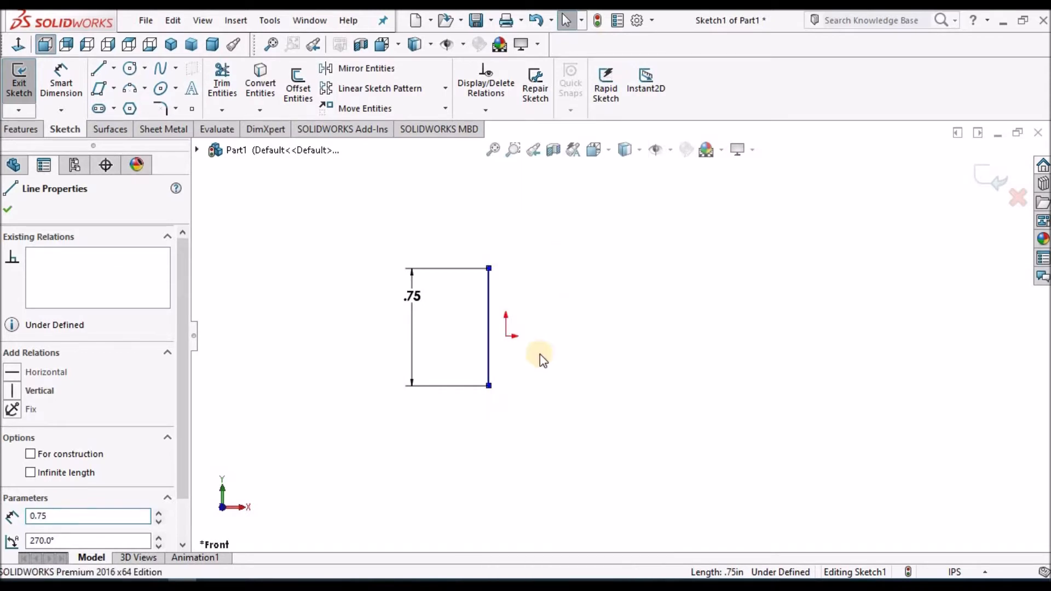
pyautogui.click(594, 318)
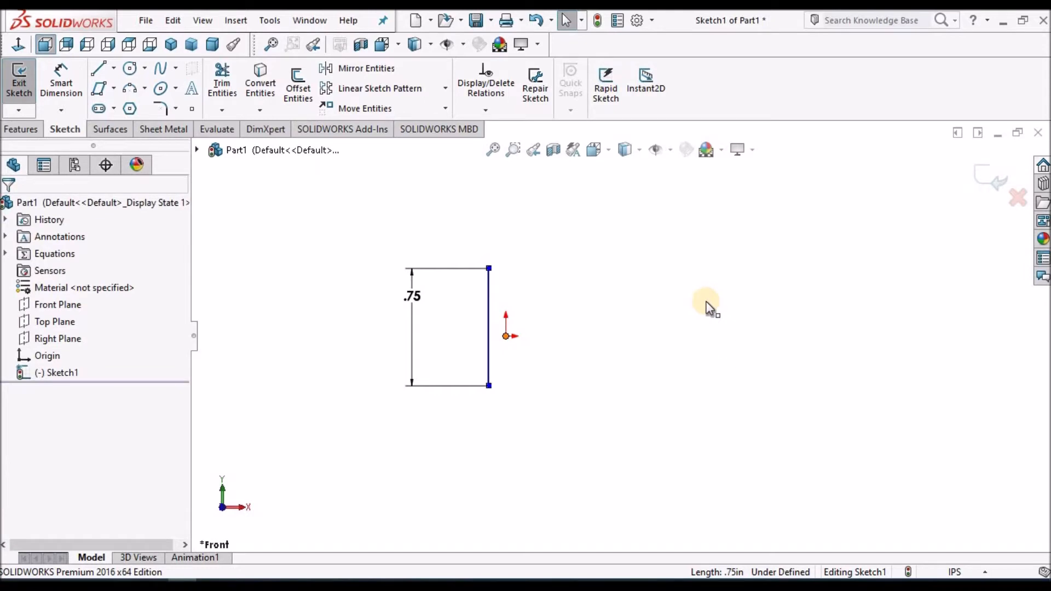
pyautogui.keyDown('ctrl'); pyautogui.click(506, 336); pyautogui.keyUp('ctrl')
pyautogui.click(16, 496)
pyautogui.click(11, 207)
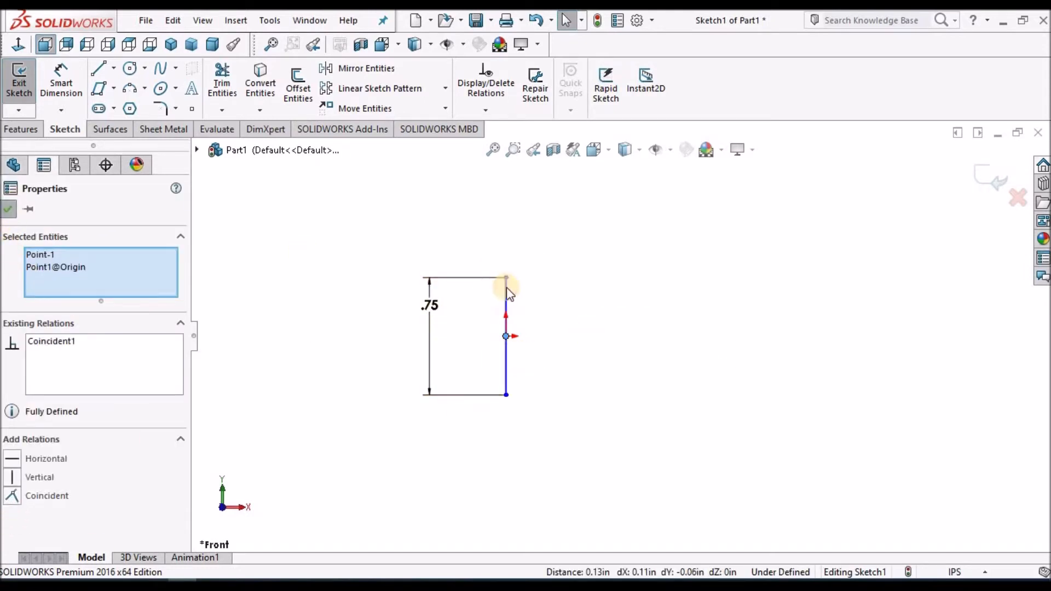
# - Pull the line's upper endpoint sideways to test its freedom, and add a Vertical relation to the line
pyautogui.scroll(-2, 558, 370)
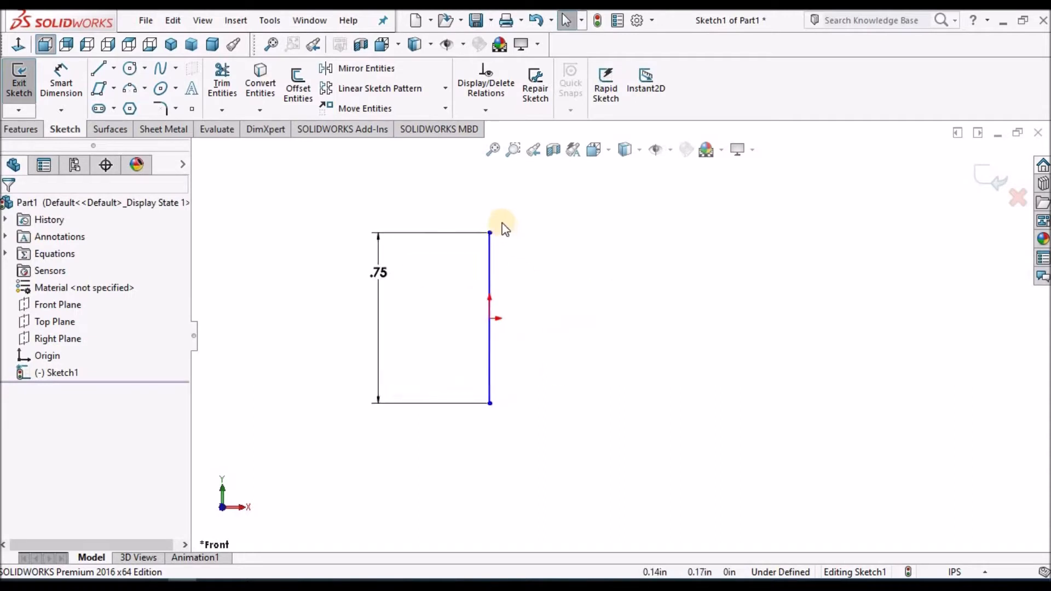
pyautogui.moveTo(490, 232); pyautogui.dragTo(496, 270)
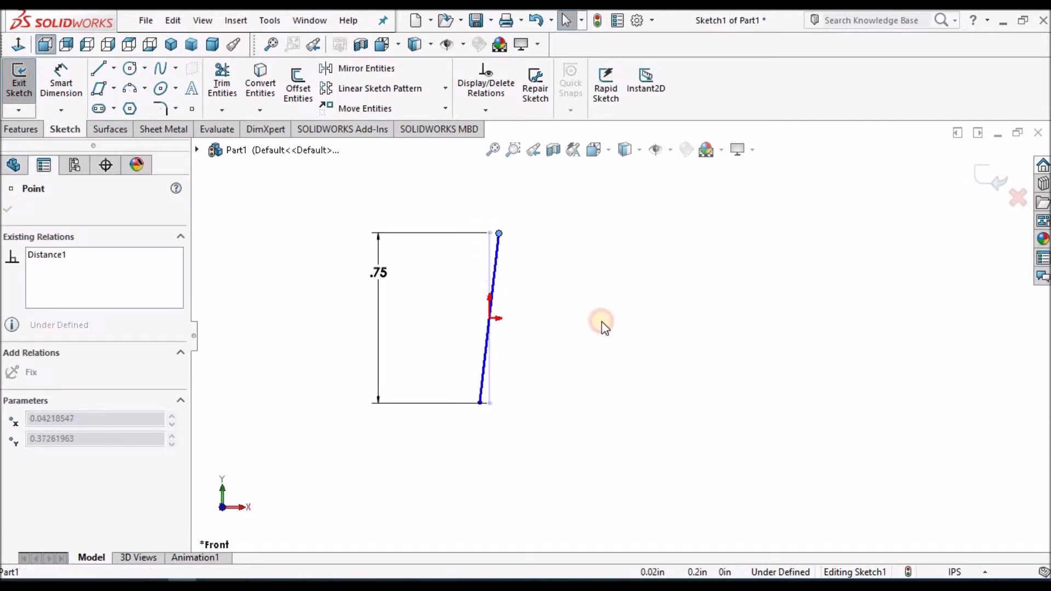
pyautogui.click(489, 314)
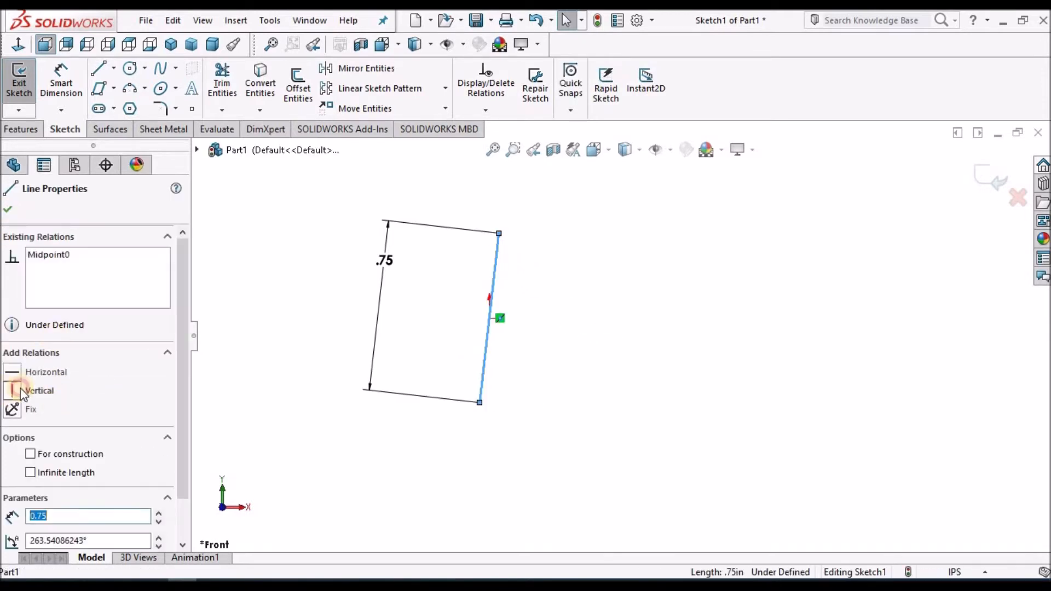
pyautogui.click(568, 339)
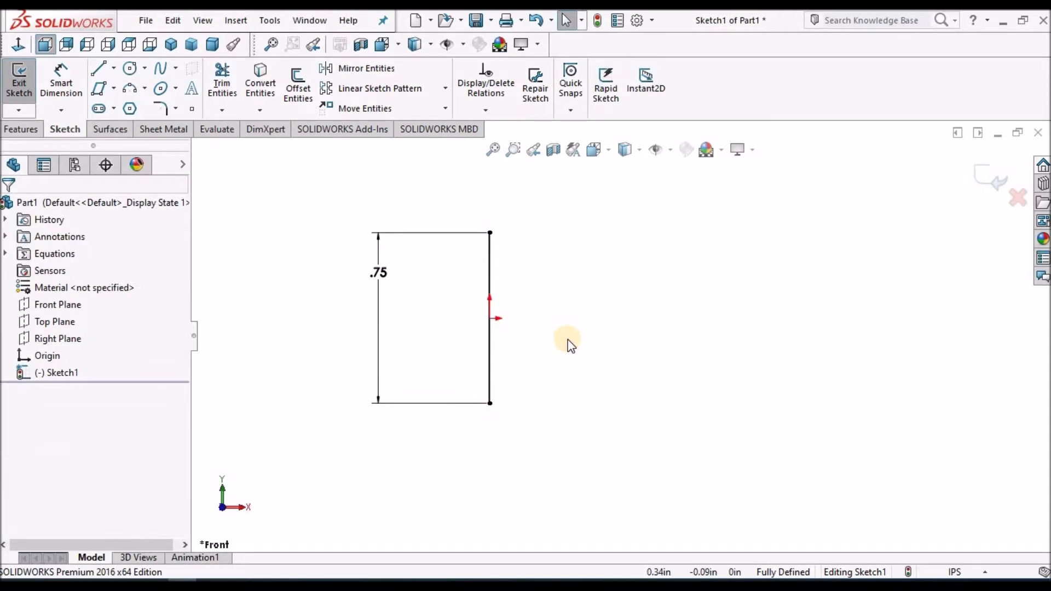
# - Sketch a second vertical line about 0.46 in long on the inner side of the .75 in line
pyautogui.scroll(3, 568, 338)
pyautogui.scroll(-3, 605, 320)
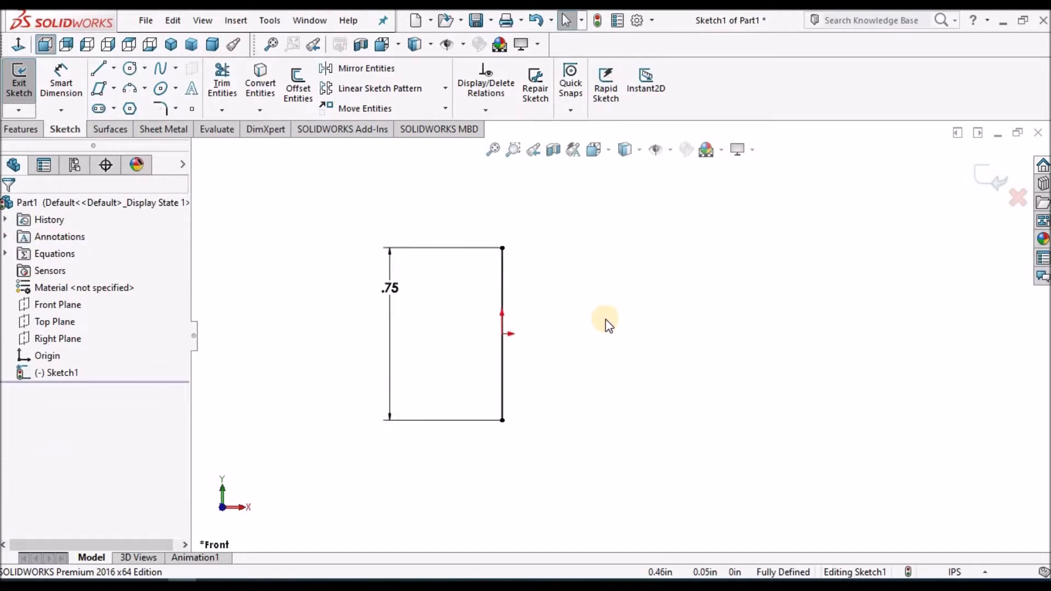
pyautogui.click(99, 69)
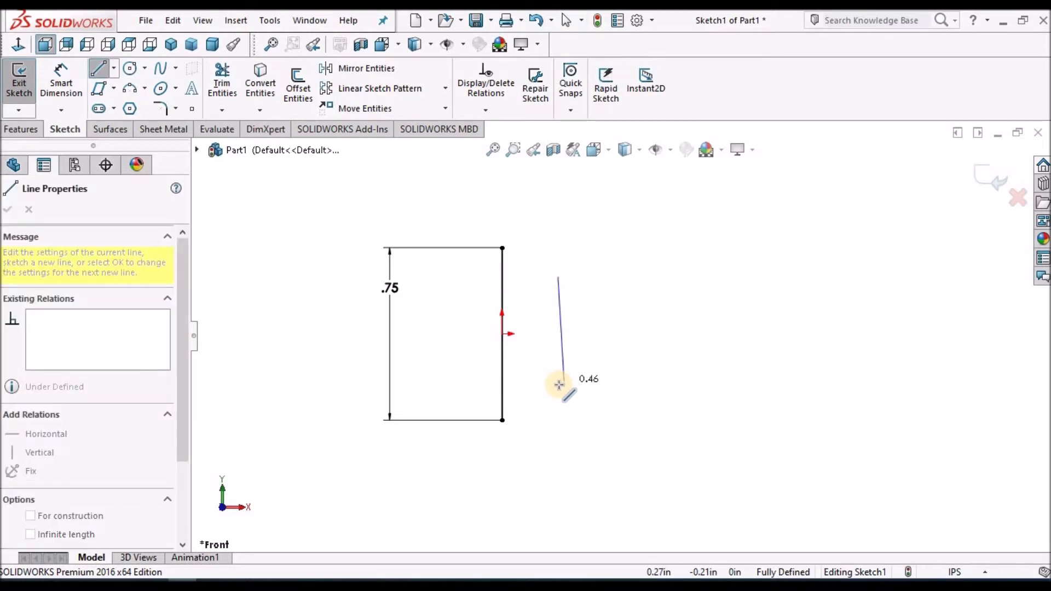
pyautogui.click(558, 385)
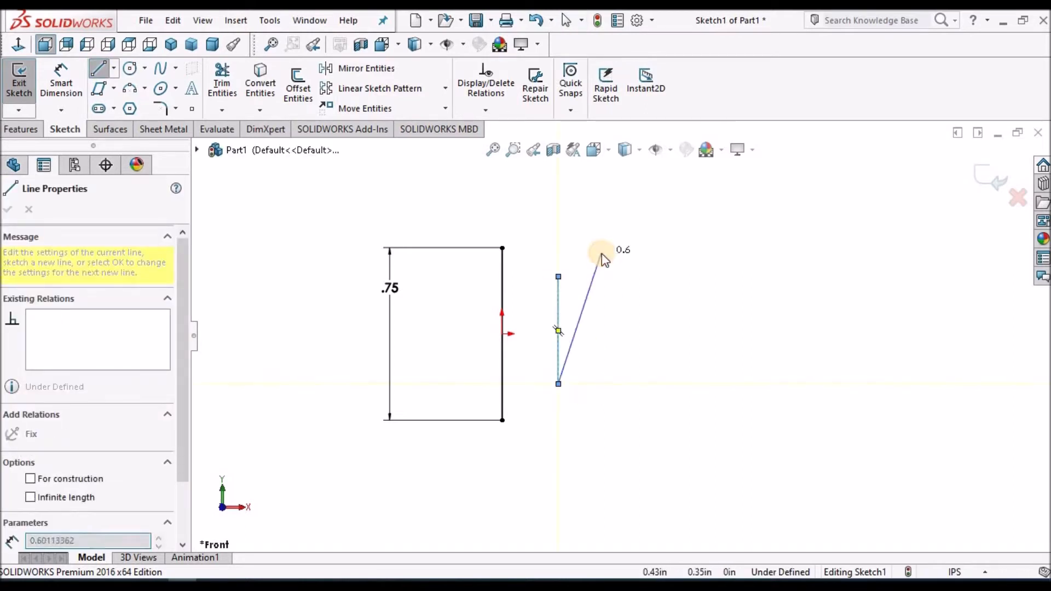
pyautogui.rightClick(602, 253)
pyautogui.click(642, 269)
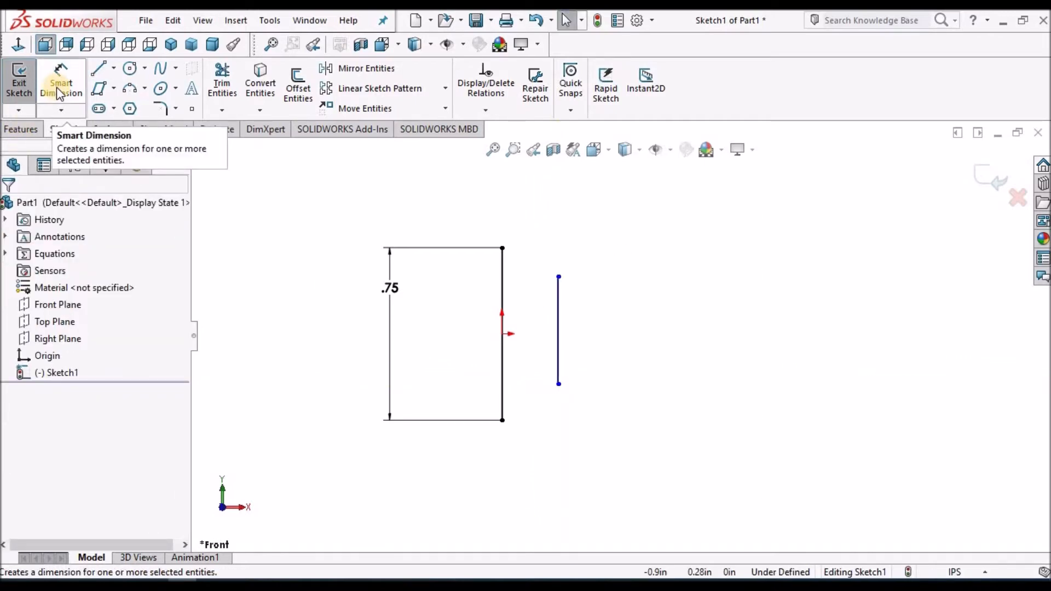
# - Dimension the distance between the two vertical lines to .3 in
pyautogui.click(503, 290)
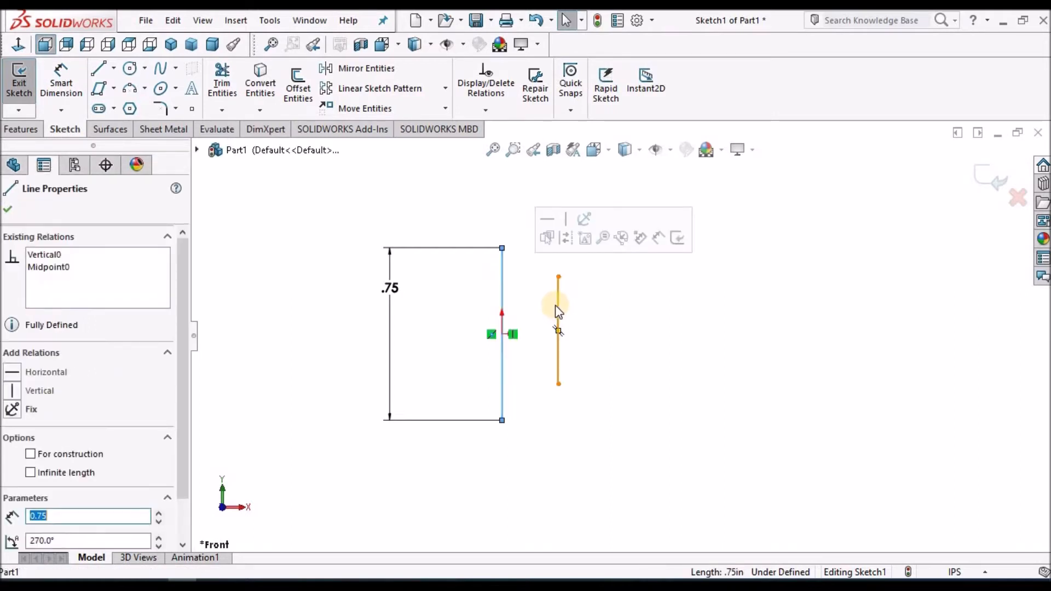
pyautogui.click(62, 82)
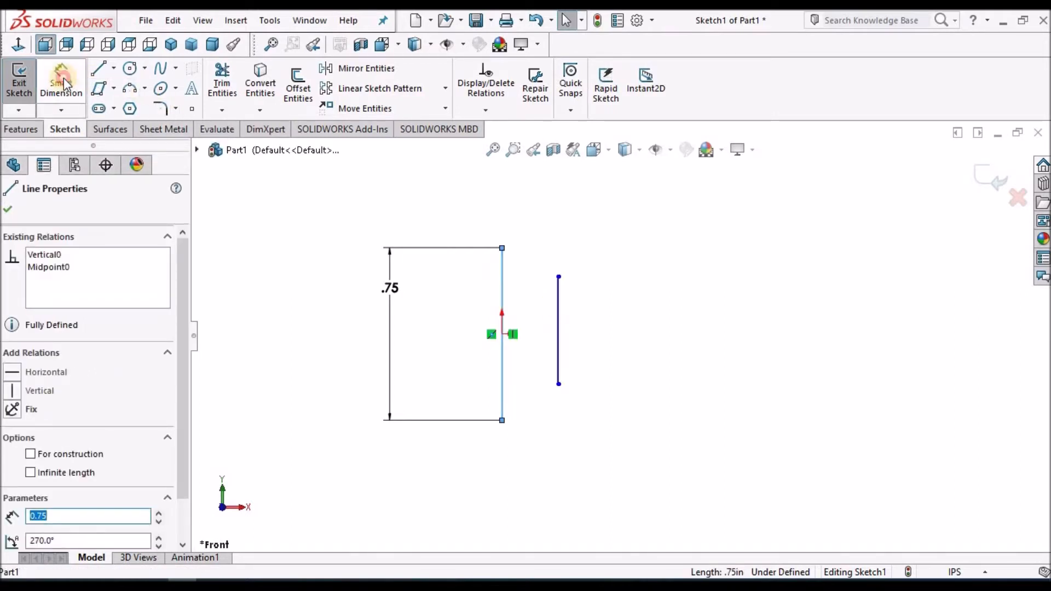
pyautogui.click(496, 285)
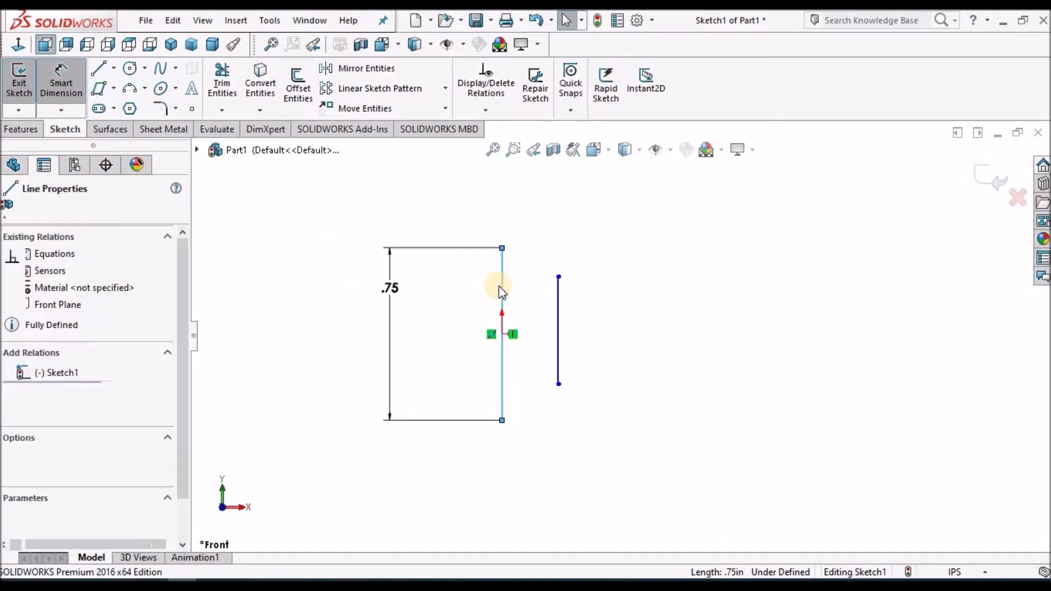
pyautogui.click(558, 313)
pyautogui.click(531, 364)
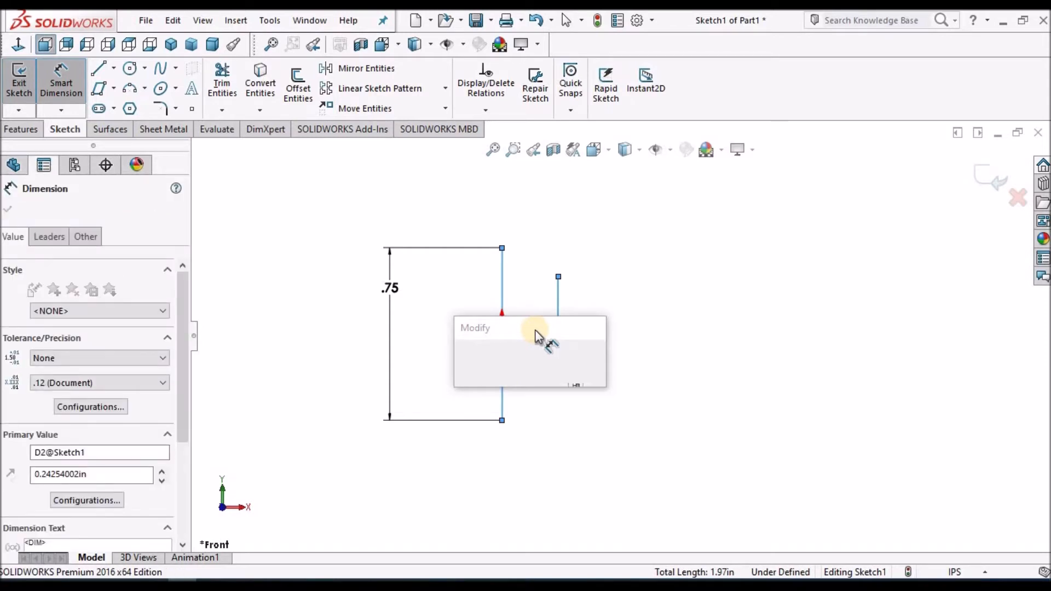
pyautogui.write('.3')
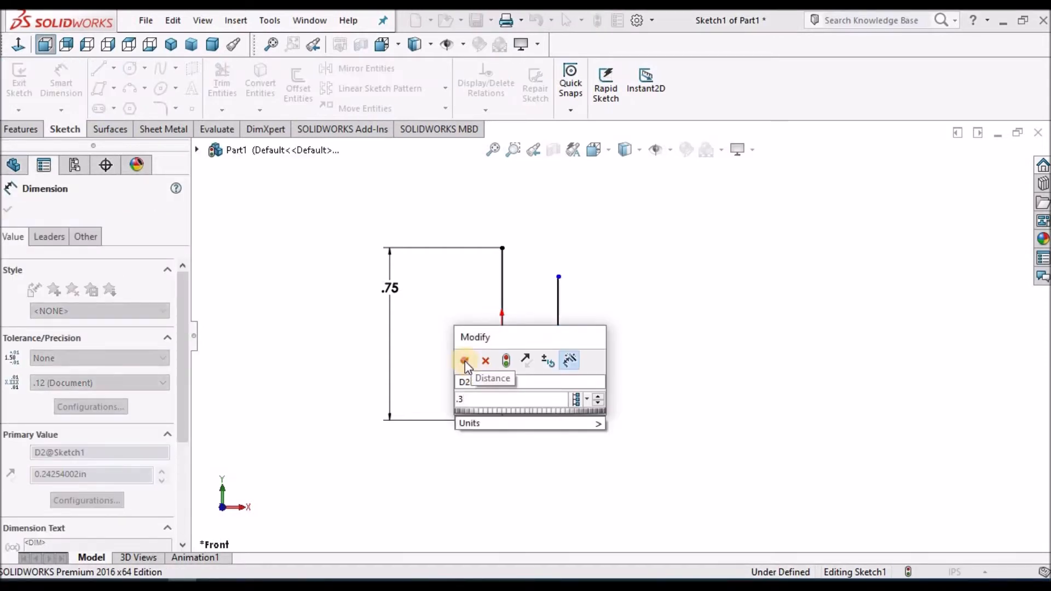
pyautogui.press('Escape')
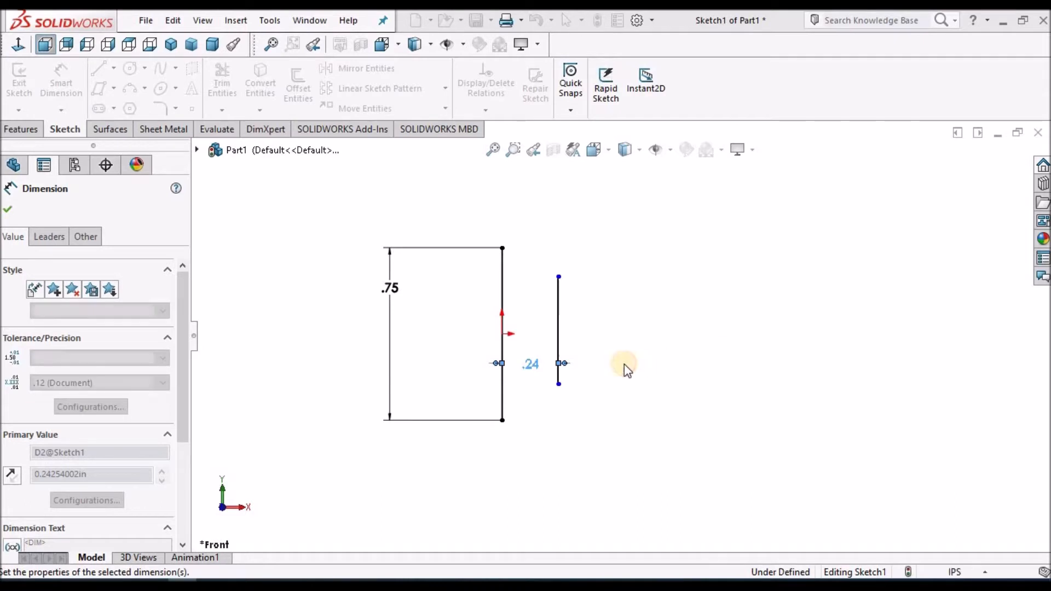
pyautogui.scroll(2, 624, 364)
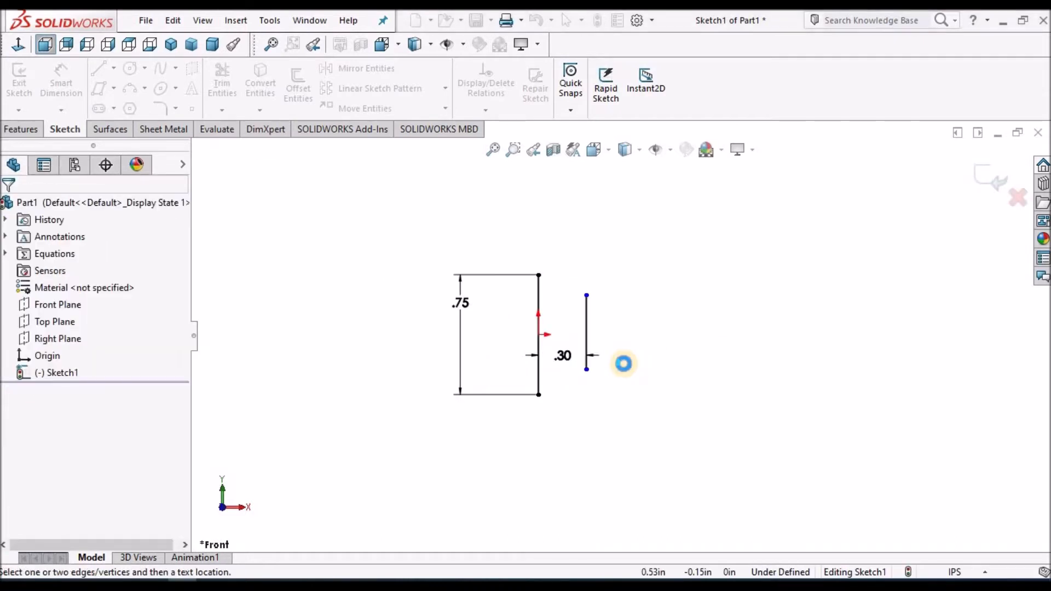
pyautogui.scroll(1, 701, 262)
pyautogui.scroll(-1, 701, 263)
pyautogui.scroll(-1, 674, 284)
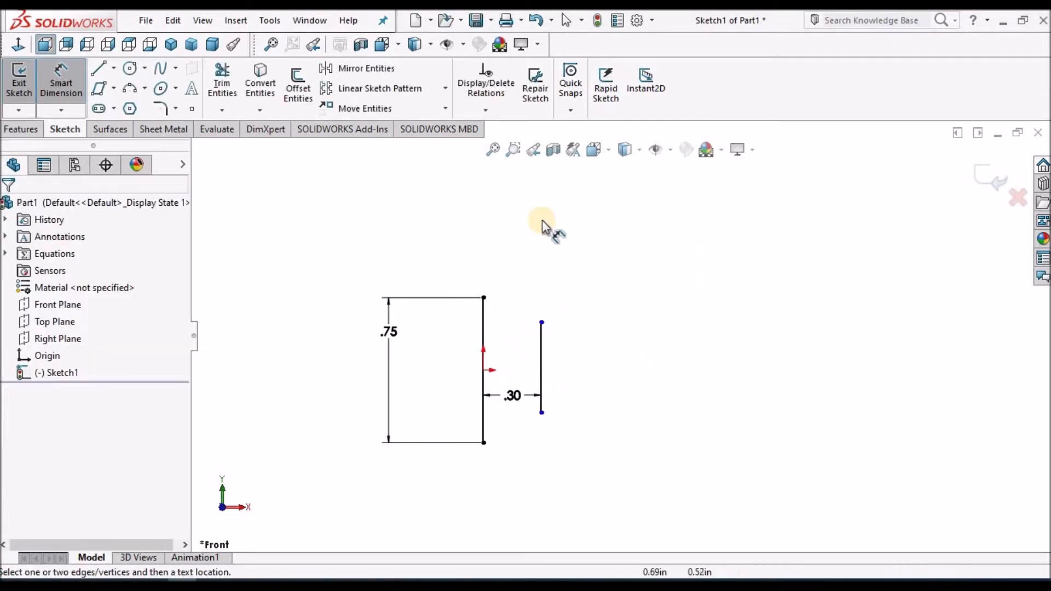
pyautogui.rightClick(396, 231)
pyautogui.click(482, 278)
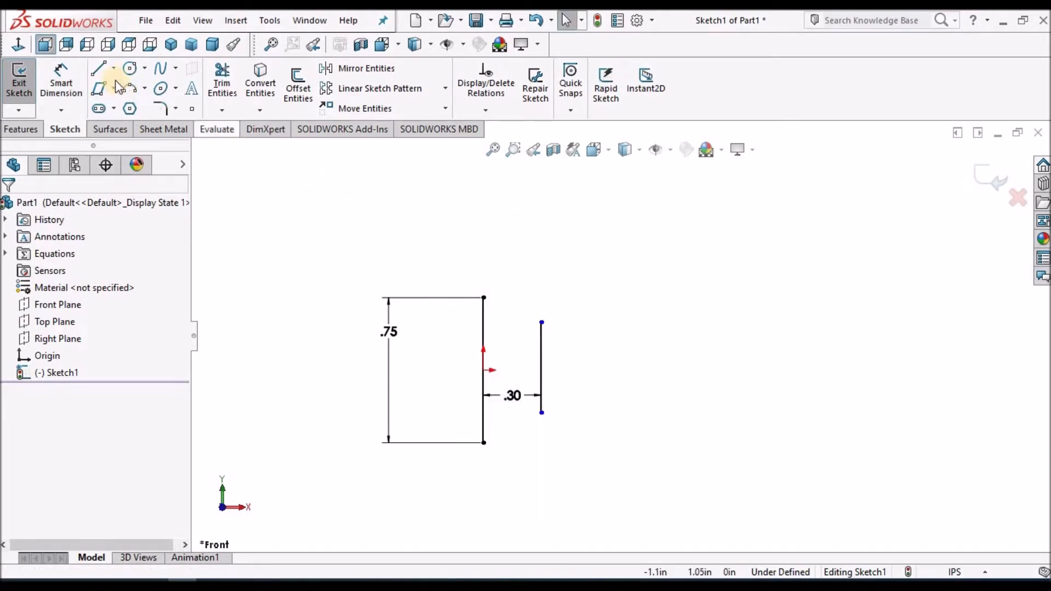
# - Consult the reference PDF and sketch the upper outer edge from the .75 line's upper endpoint: a 0.34 in slanted line, a horizontal line and a 0.25 in slanted line
pyautogui.click(153, 585)
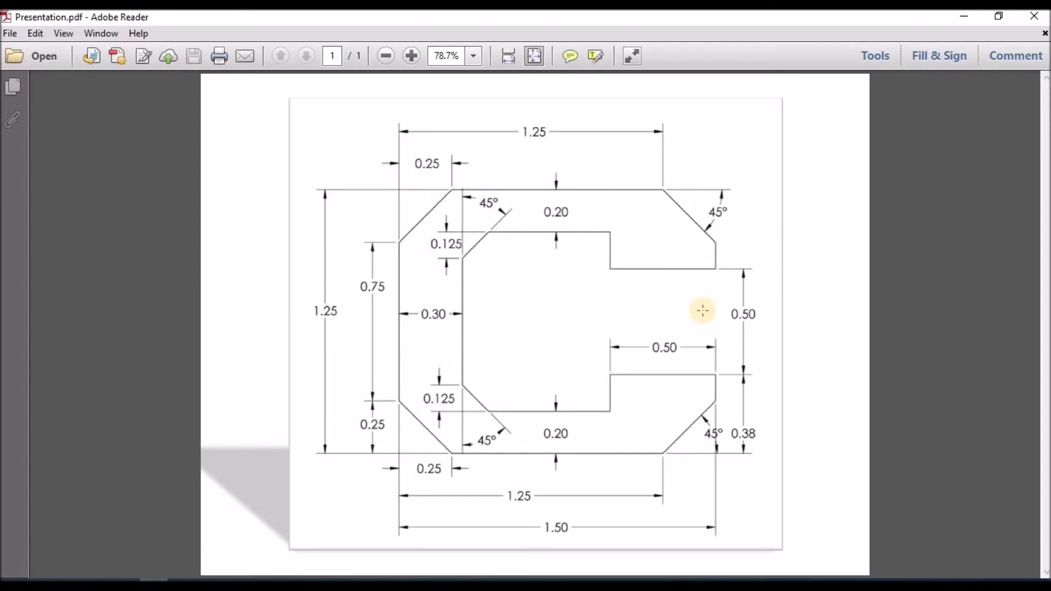
pyautogui.click(182, 585)
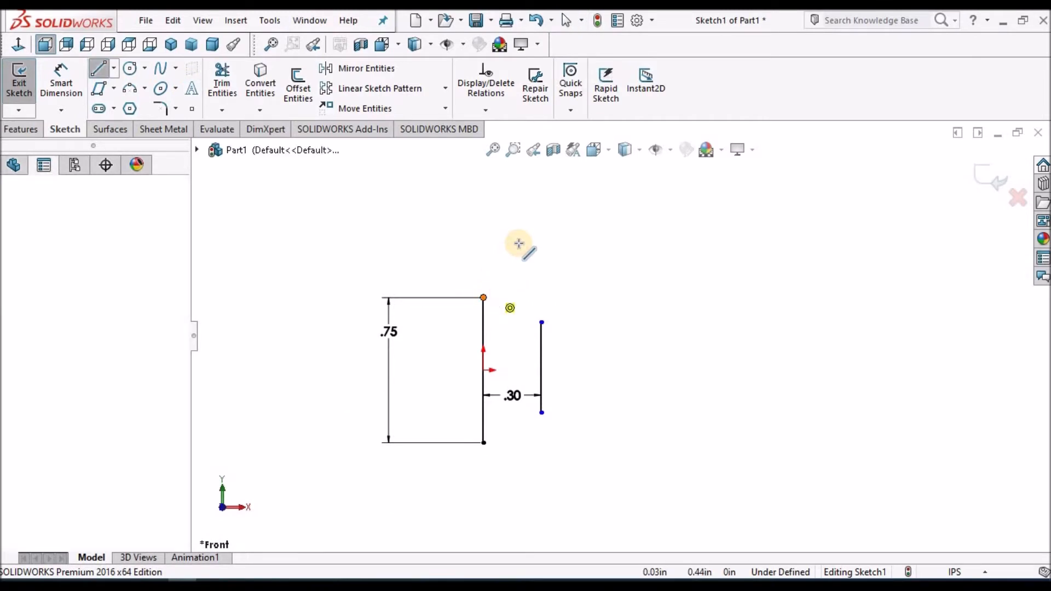
pyautogui.click(484, 298)
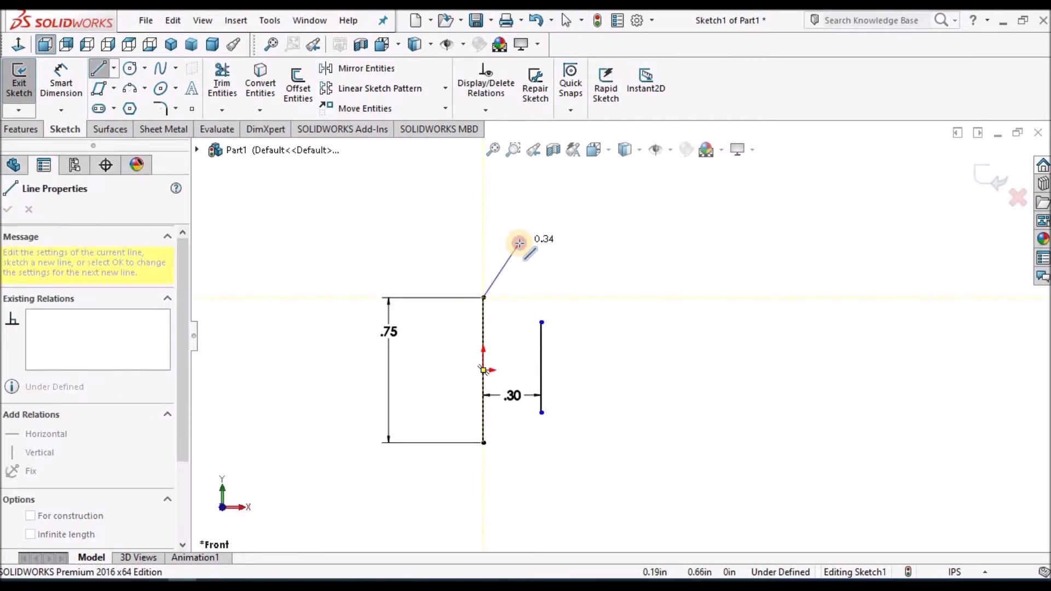
pyautogui.click(520, 243)
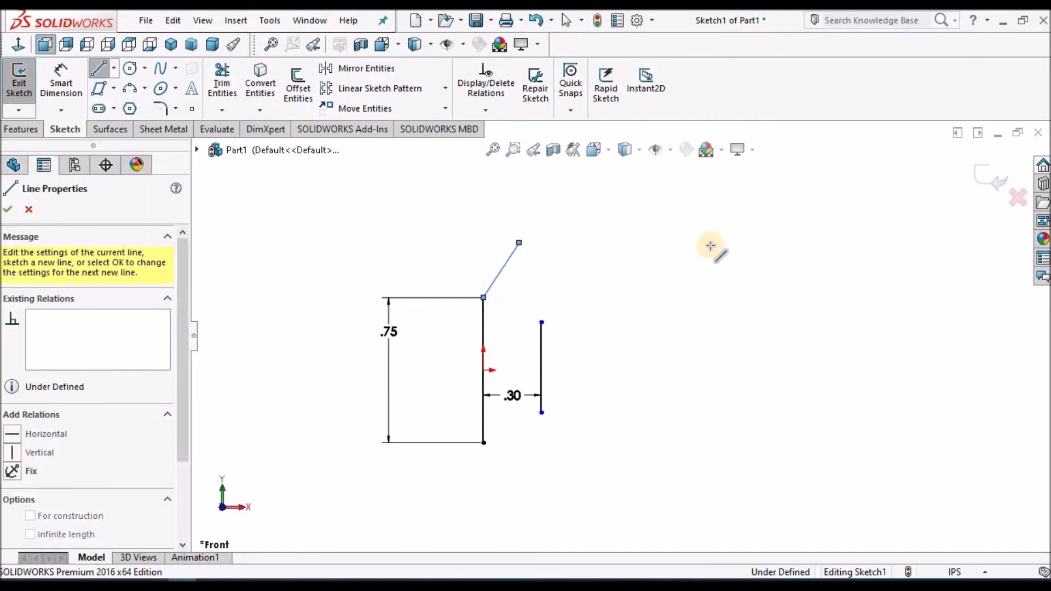
pyautogui.click(743, 242)
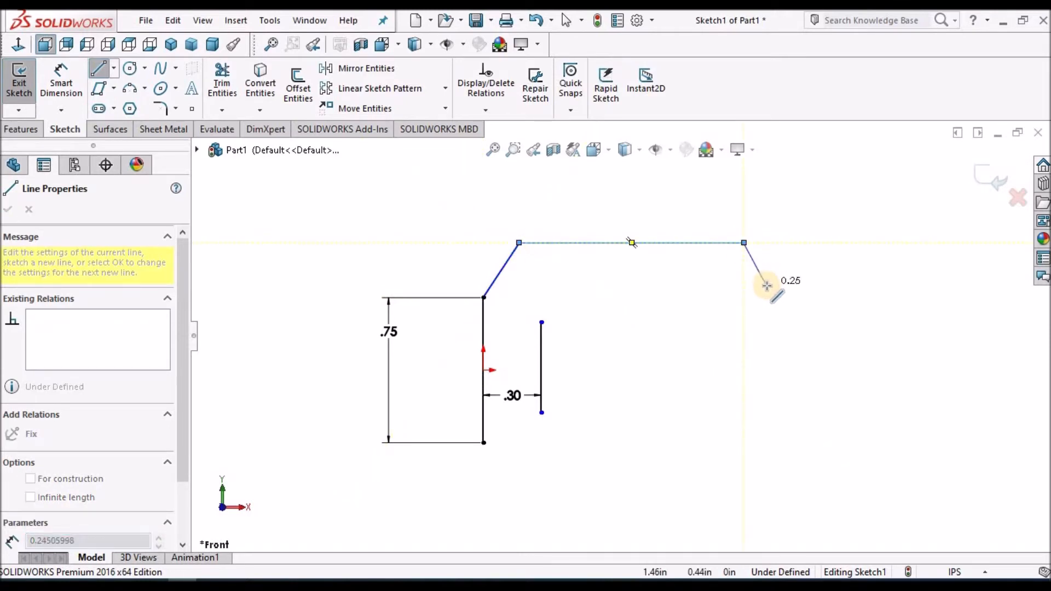
pyautogui.click(767, 286)
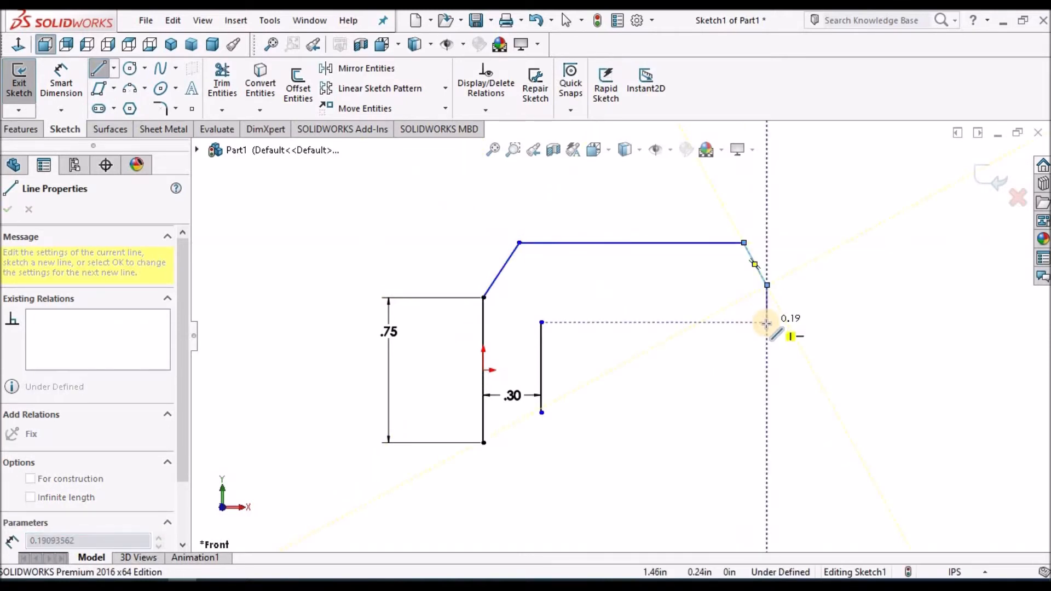
# - Continue the chain with a short hook down, inward and up, a horizontal line about 0.75 in long, and a slanted line to the inner line's upper endpoint
pyautogui.click(745, 324)
pyautogui.click(717, 320)
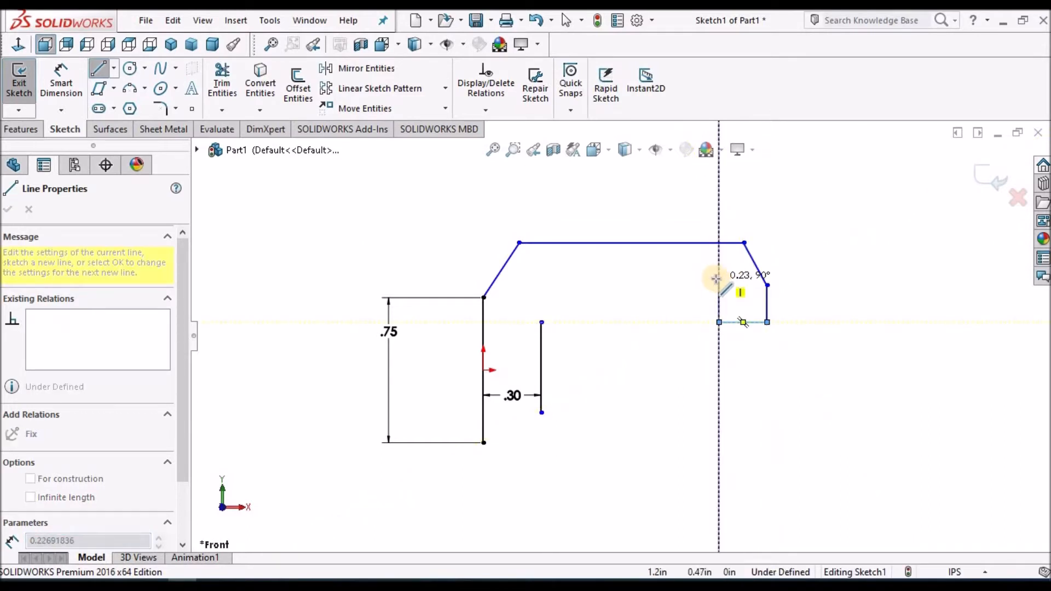
pyautogui.click(717, 278)
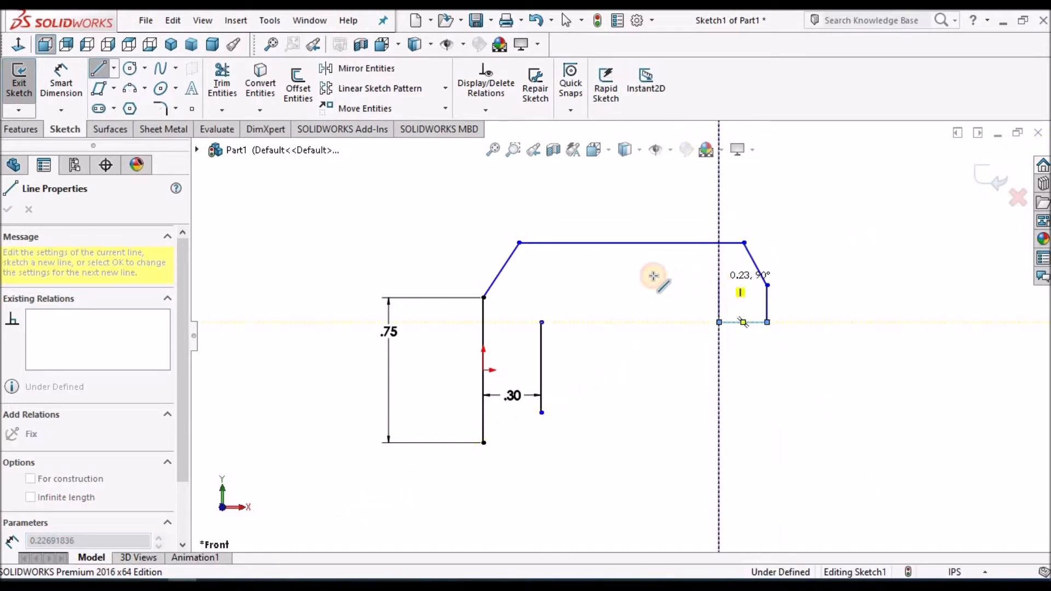
pyautogui.click(574, 279)
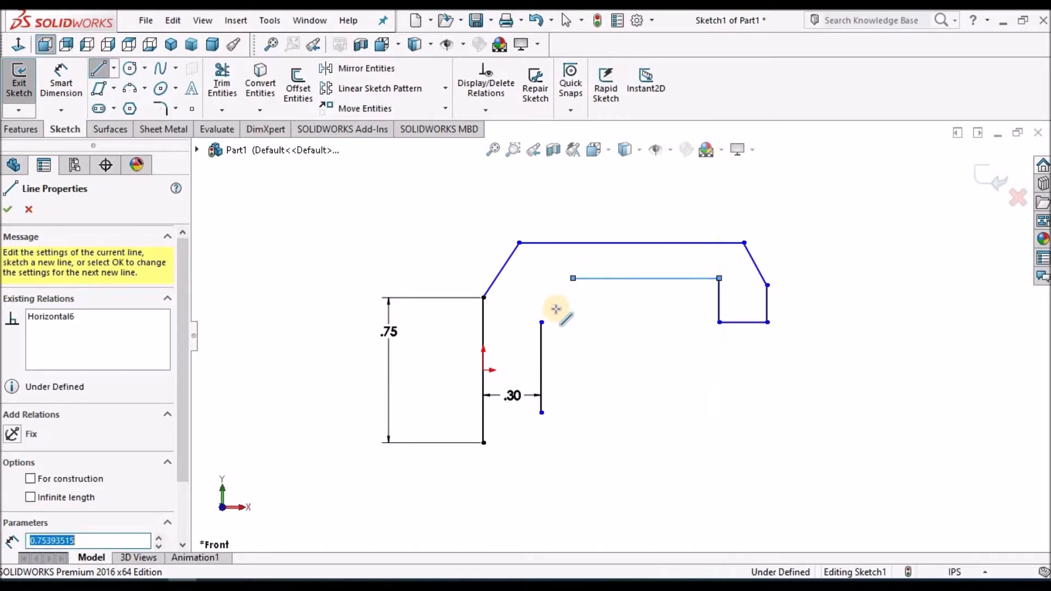
pyautogui.click(542, 322)
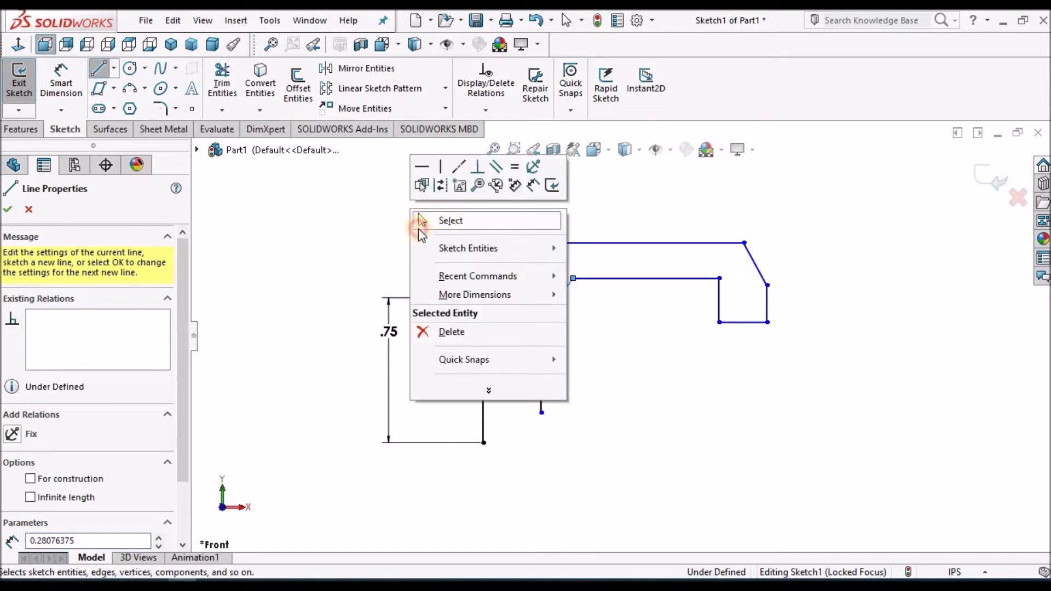
pyautogui.click(418, 226)
pyautogui.click(622, 373)
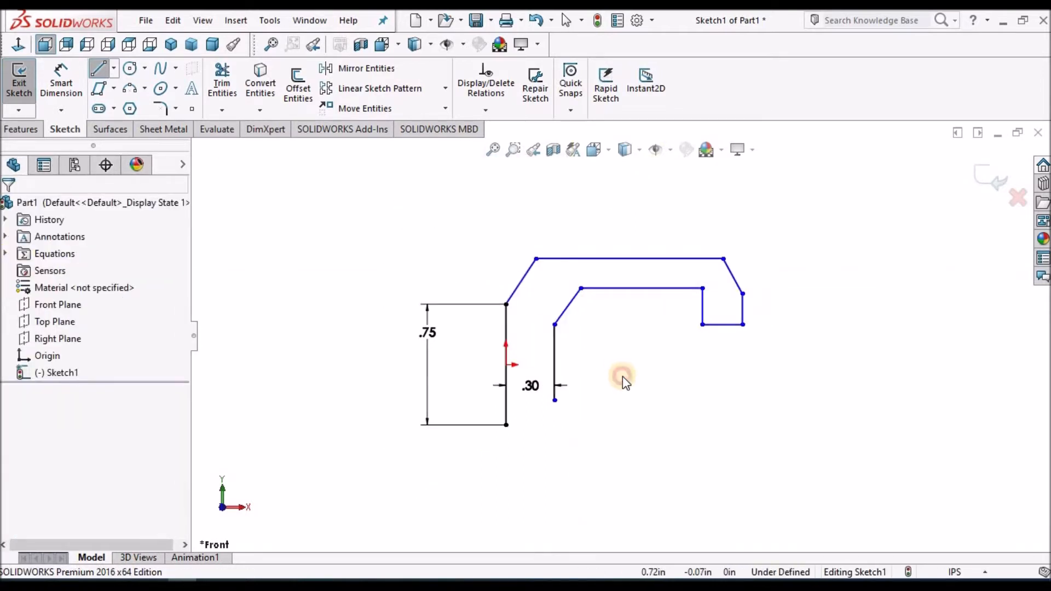
# - Sketch a horizontal centerline from the origin, ending beyond the inner vertical line
pyautogui.scroll(3, 656, 376)
pyautogui.scroll(-2, 713, 373)
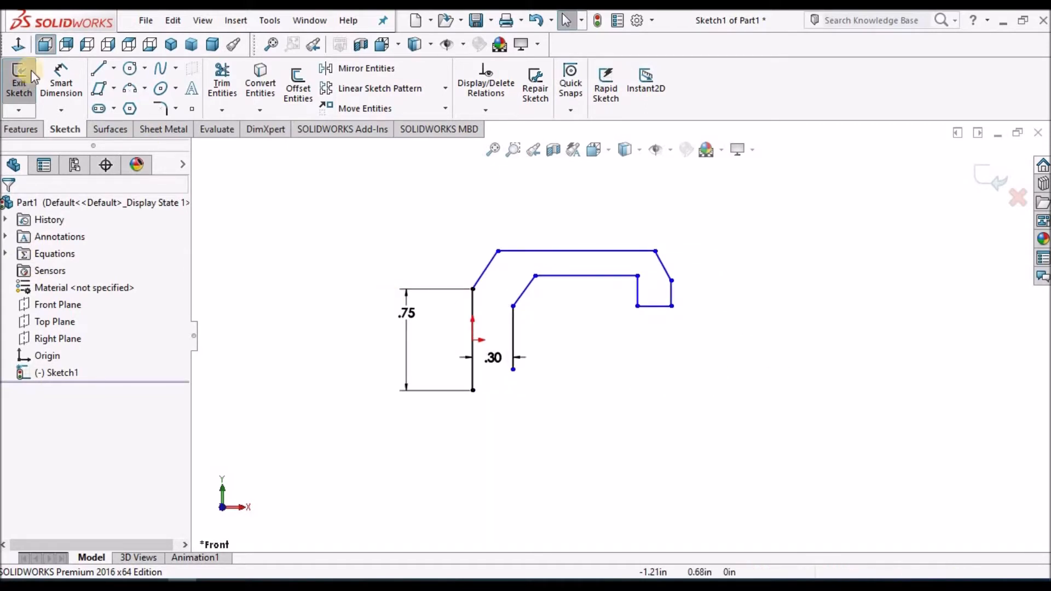
pyautogui.click(113, 68)
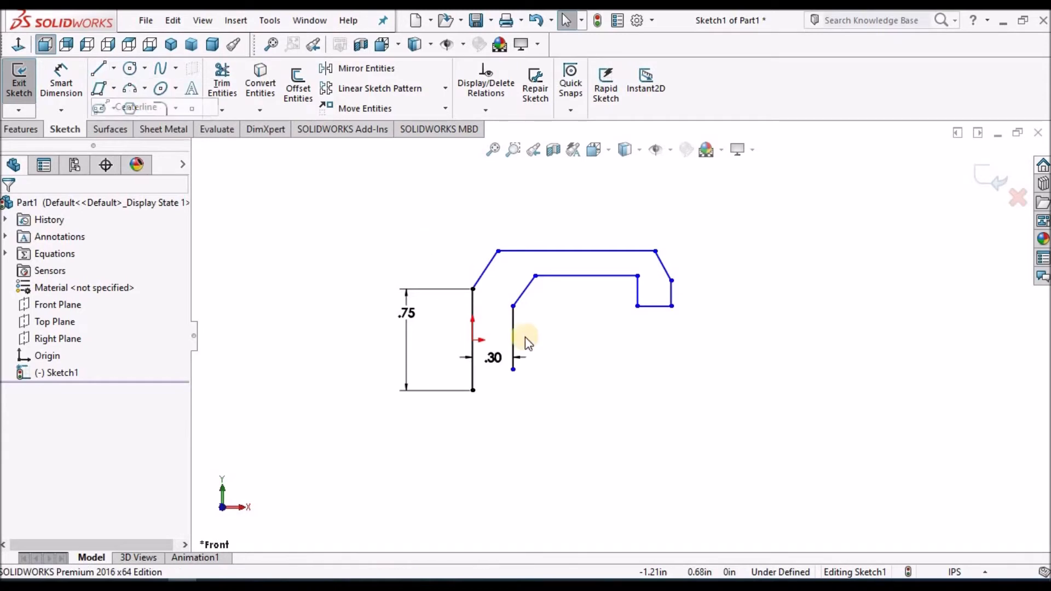
pyautogui.scroll(-1, 570, 339)
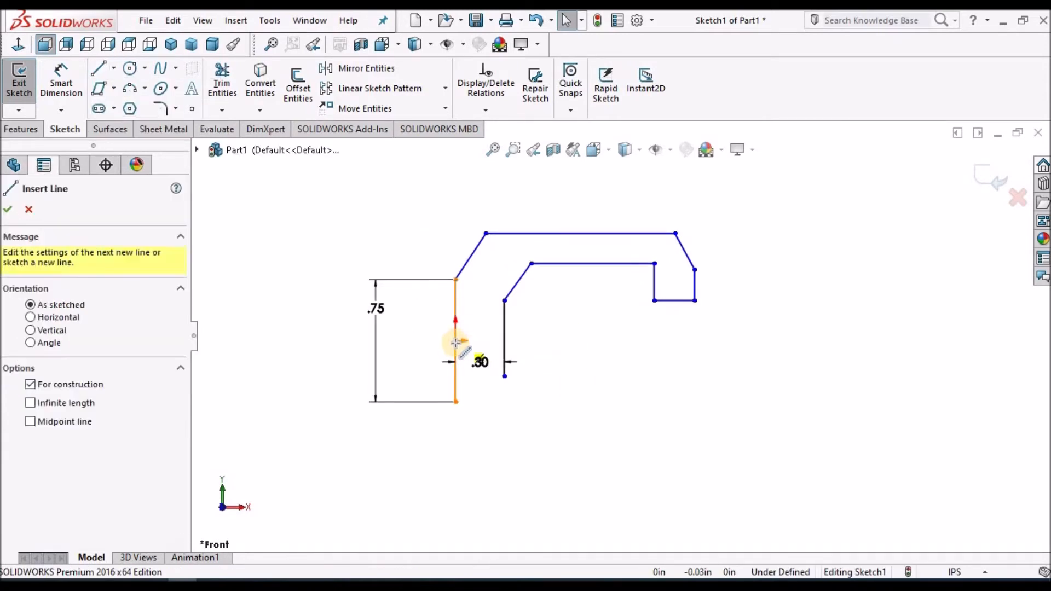
pyautogui.click(456, 341)
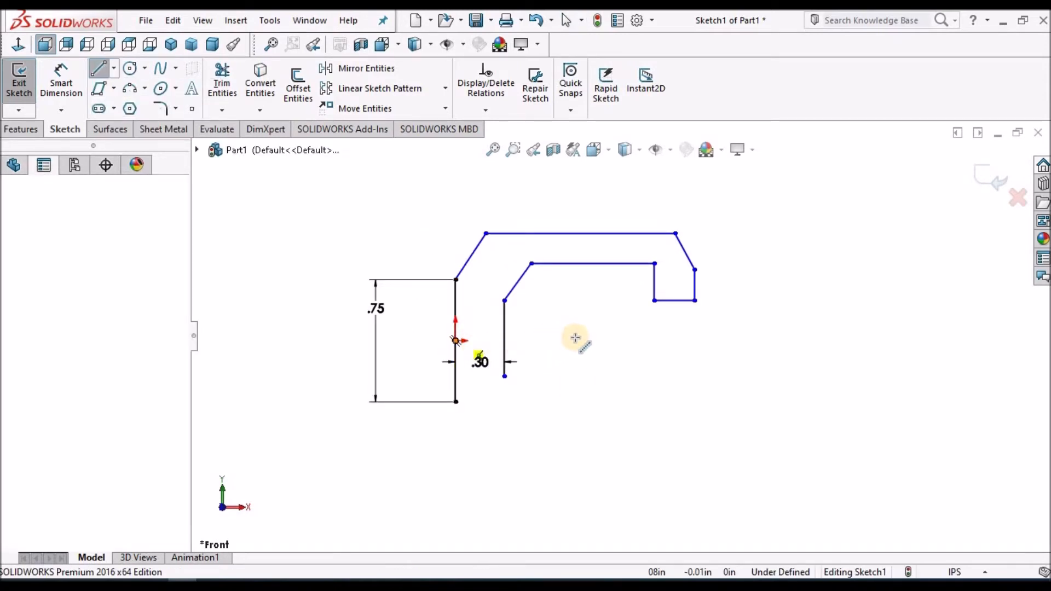
pyautogui.click(576, 340)
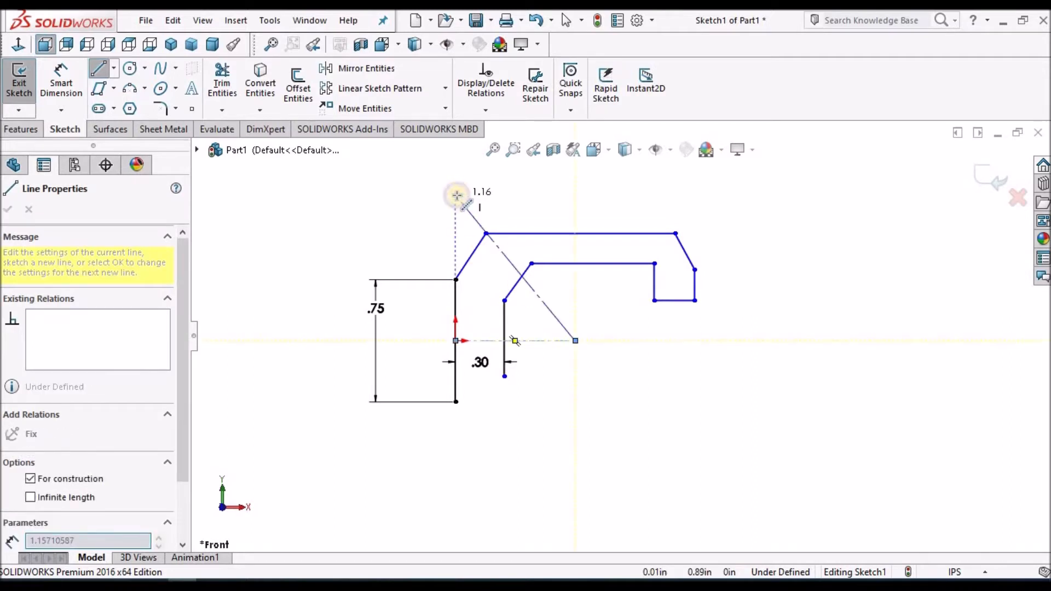
pyautogui.rightClick(458, 201)
pyautogui.click(488, 206)
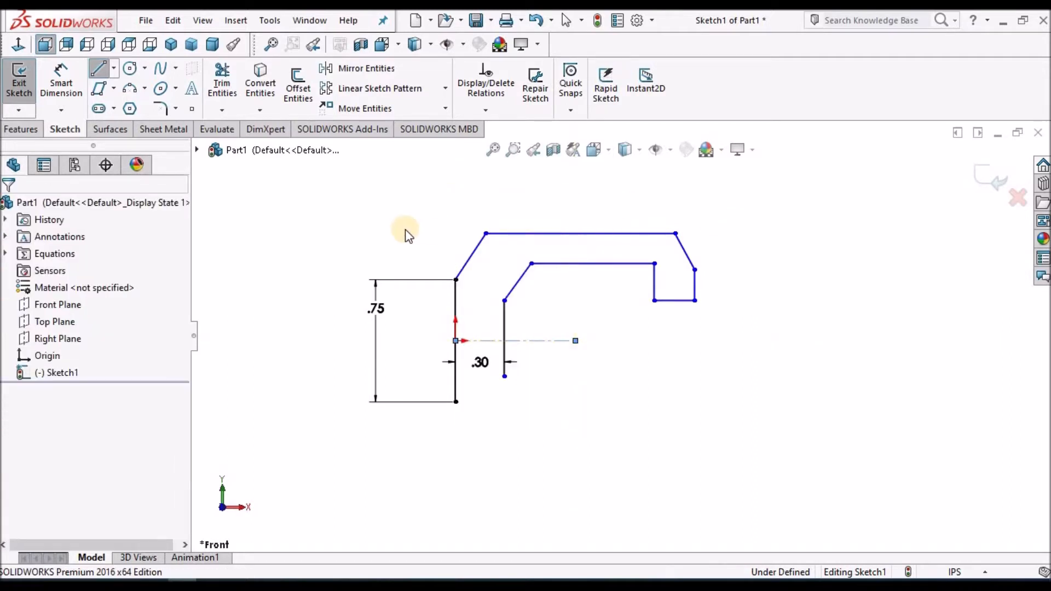
# - Mirror the eight upper profile lines about the horizontal centerline, keeping the originals
pyautogui.moveTo(411, 207); pyautogui.dragTo(746, 321)
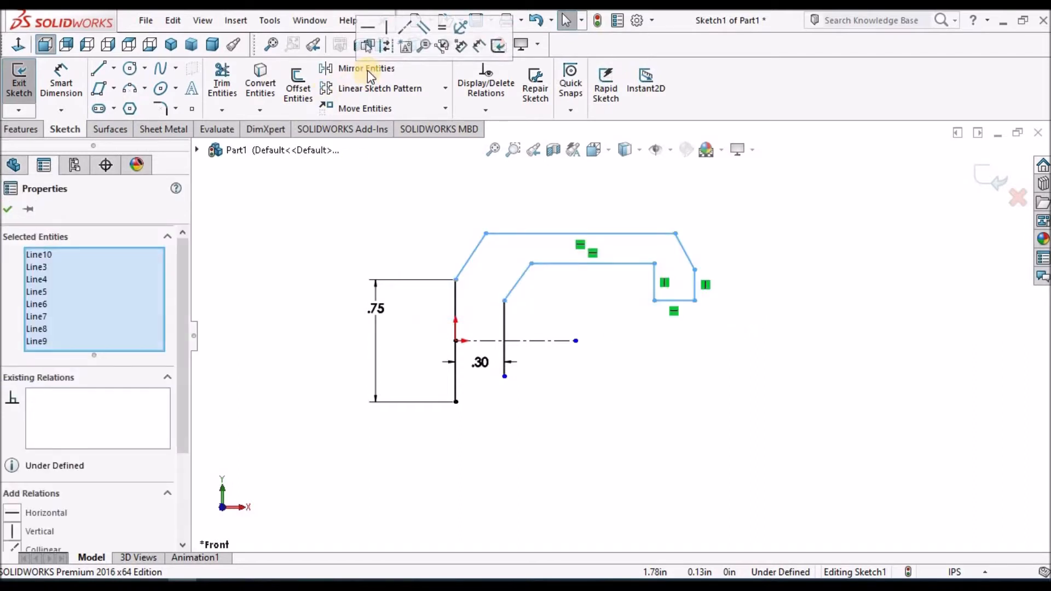
pyautogui.click(368, 71)
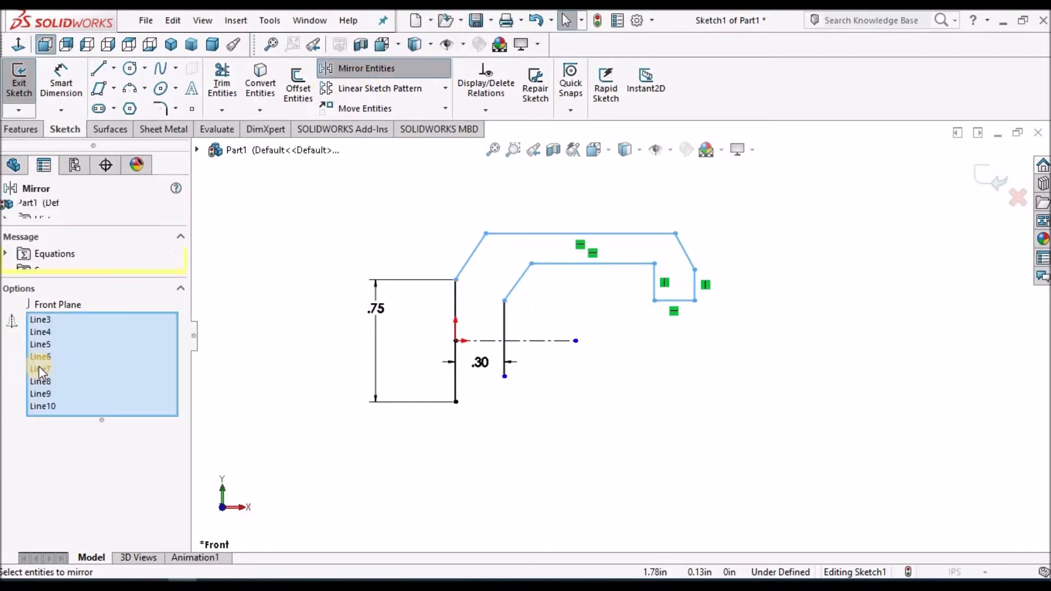
pyautogui.click(547, 341)
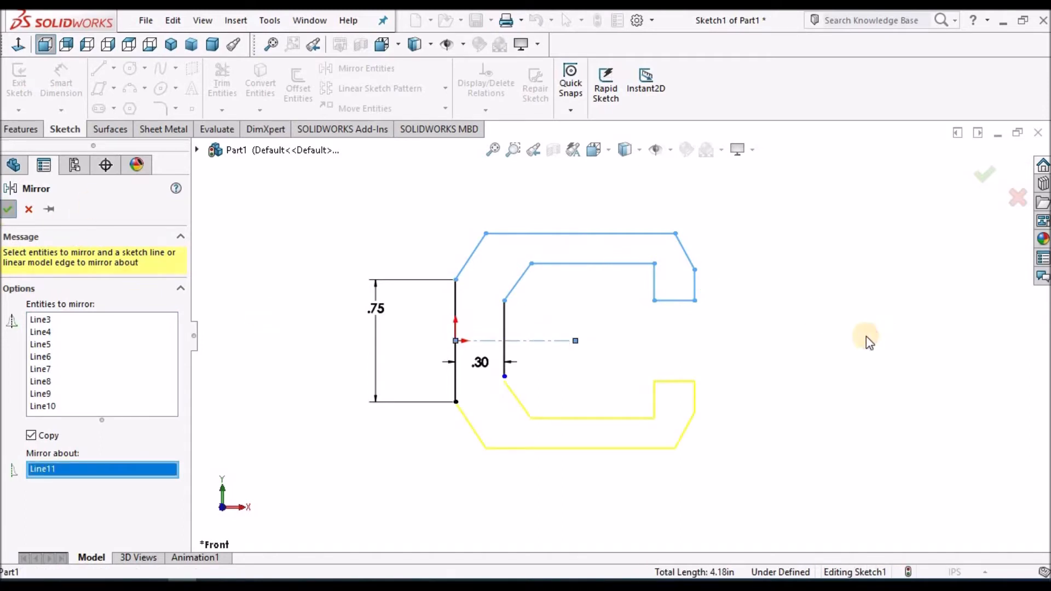
pyautogui.scroll(3, 774, 344)
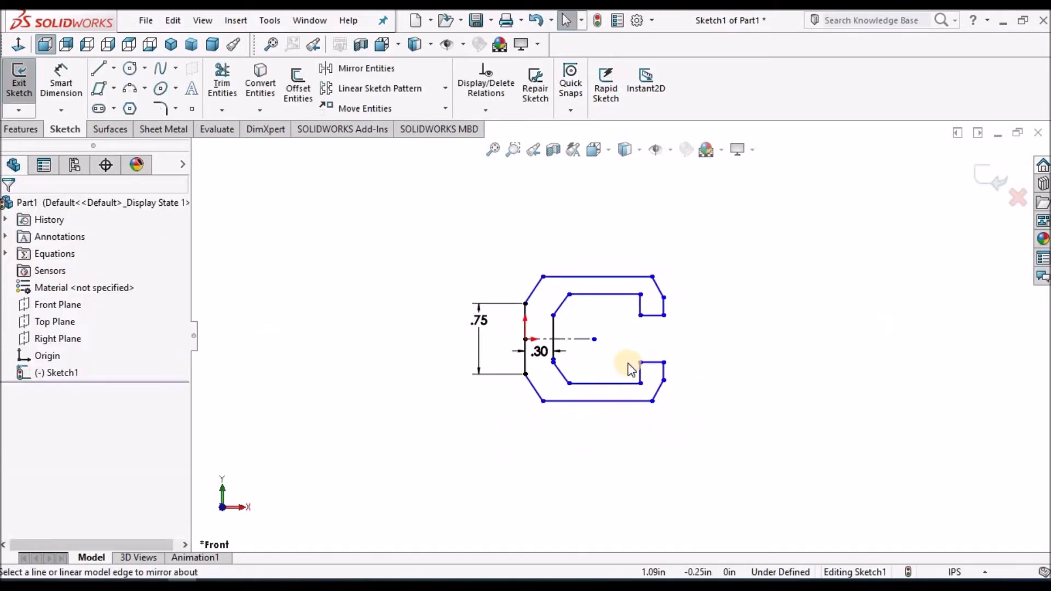
pyautogui.scroll(-3, 629, 363)
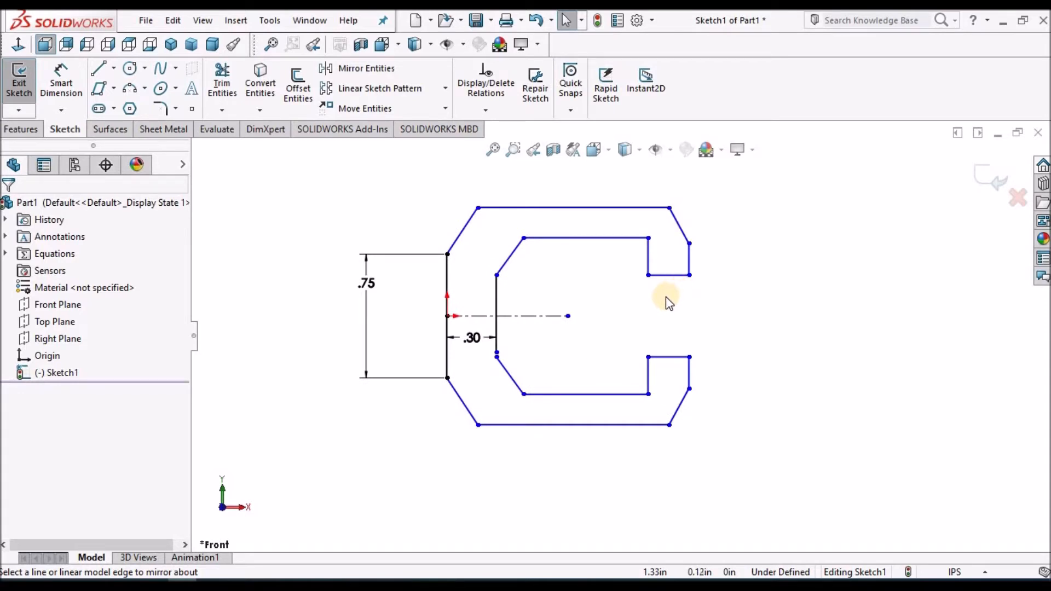
# - Dimension the horizontal distance from the .75 vertical line to the near end of the upper outer horizontal line as 0.25 in
pyautogui.scroll(1, 636, 222)
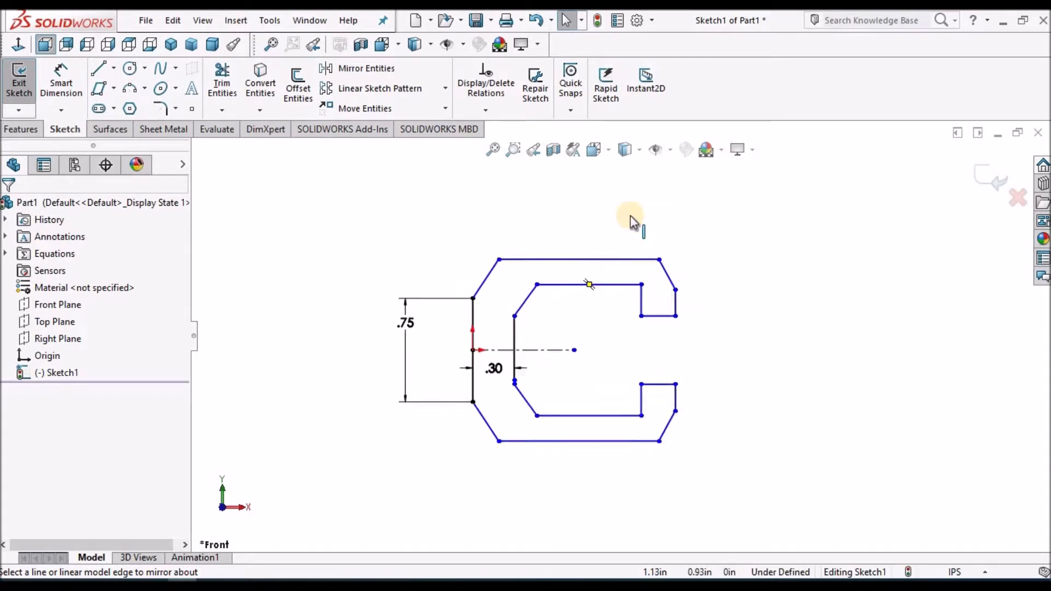
pyautogui.scroll(-2, 622, 241)
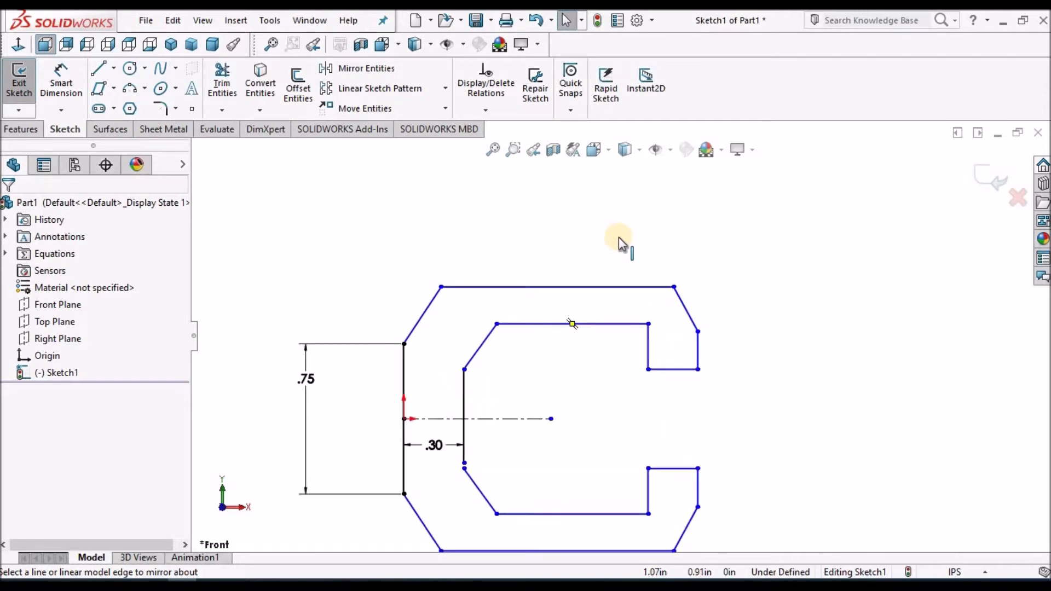
pyautogui.click(60, 79)
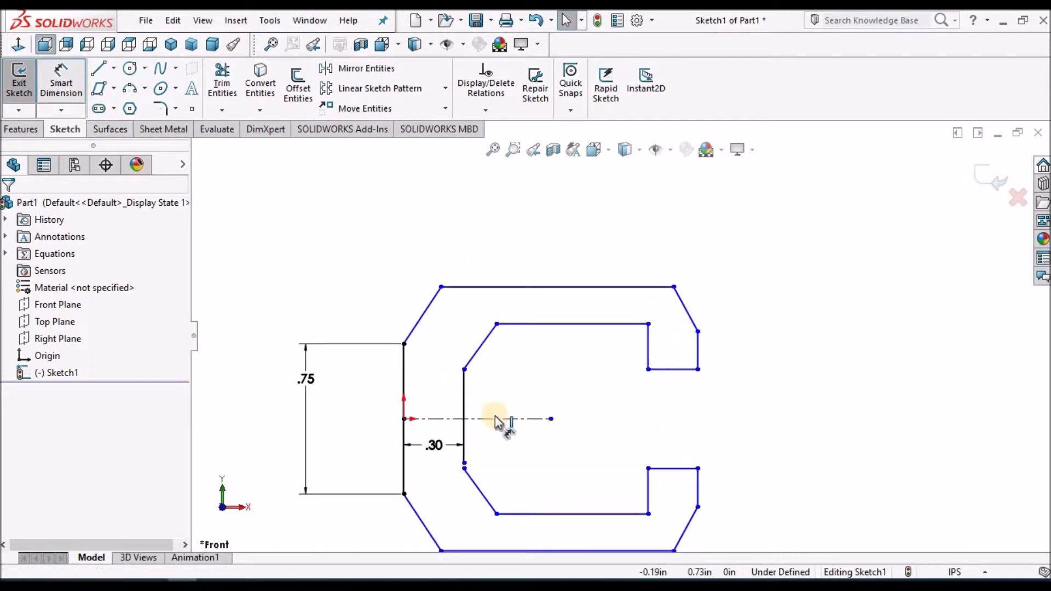
pyautogui.click(443, 289)
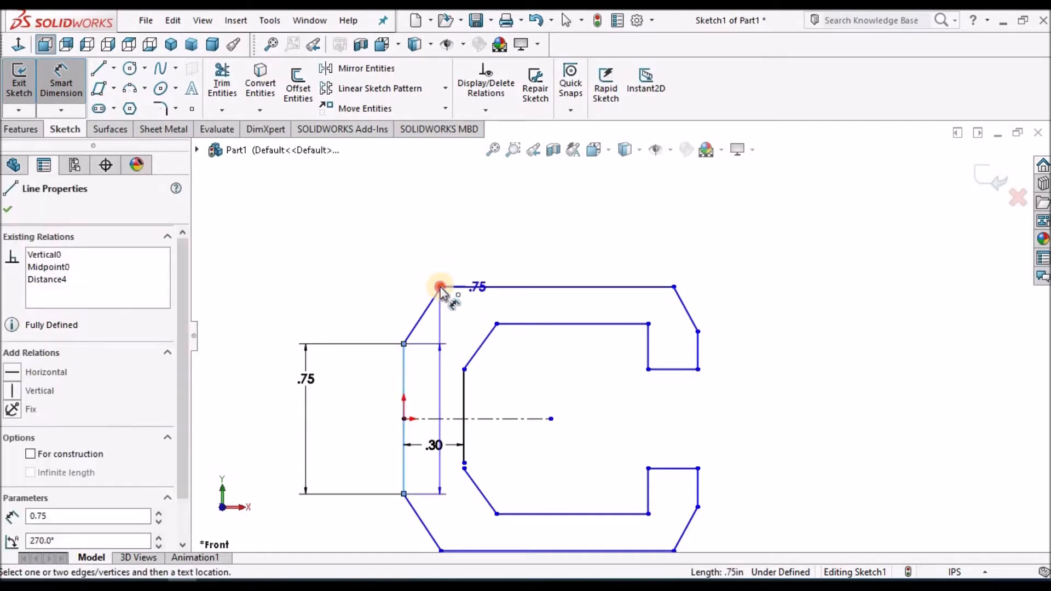
pyautogui.click(419, 257)
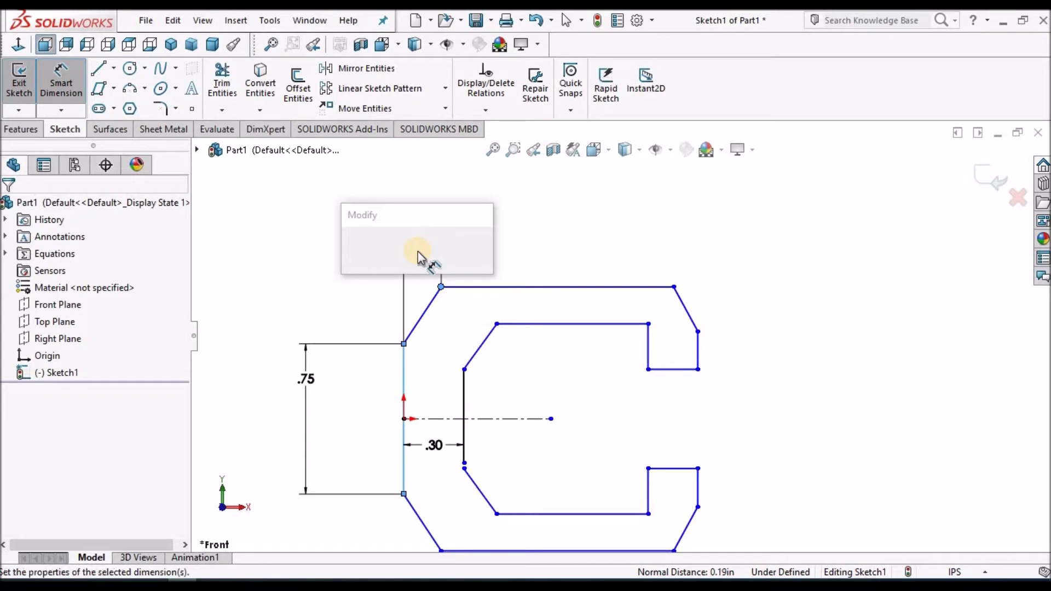
pyautogui.write('.25')
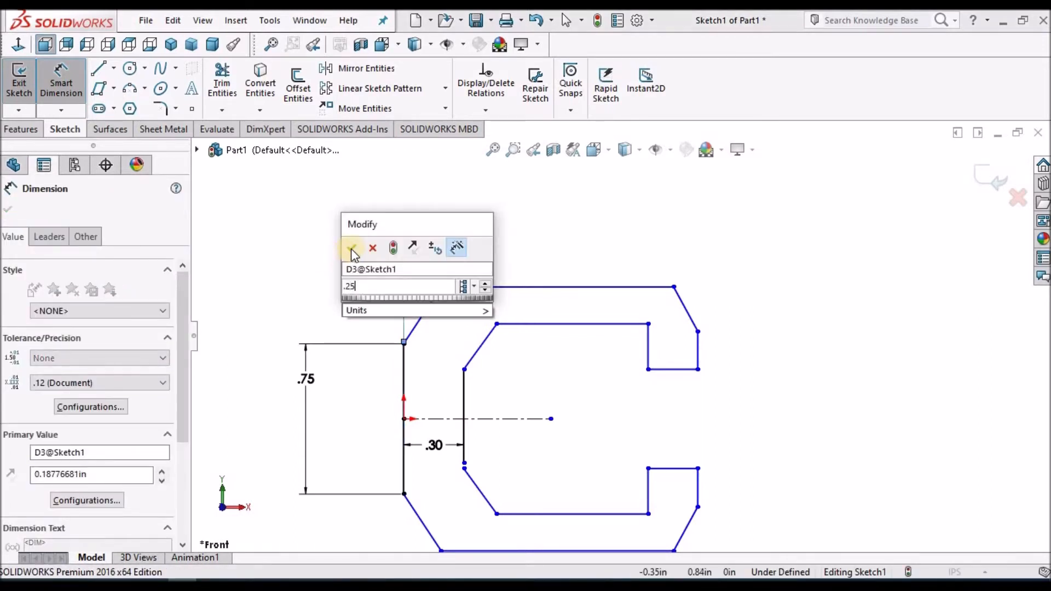
pyautogui.click(351, 248)
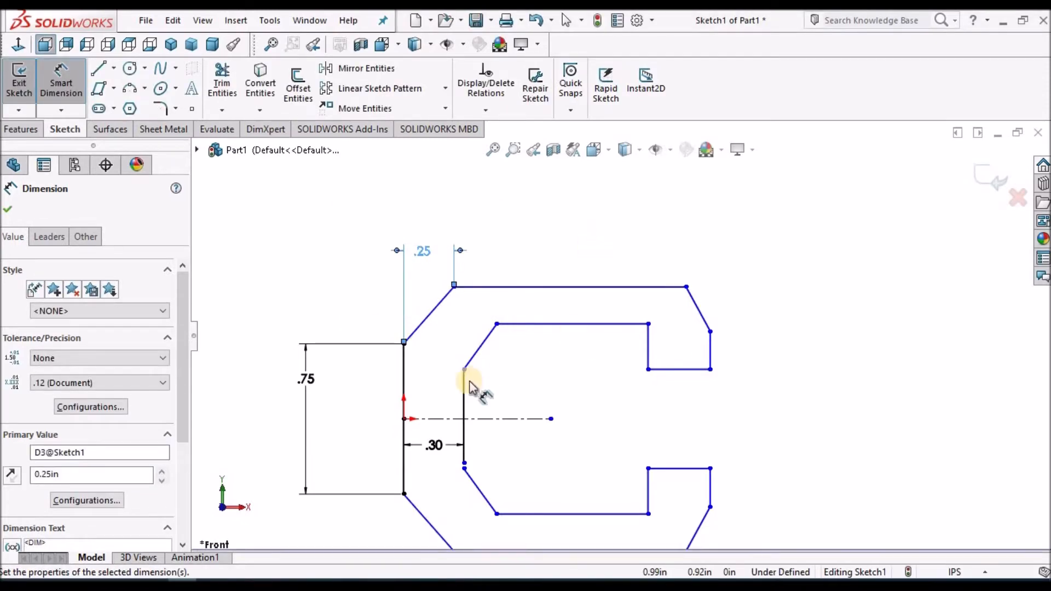
# - Dimension the horizontal distance from the .75 vertical line to the far end of the upper outer horizontal line as 1.25 in
pyautogui.click(687, 287)
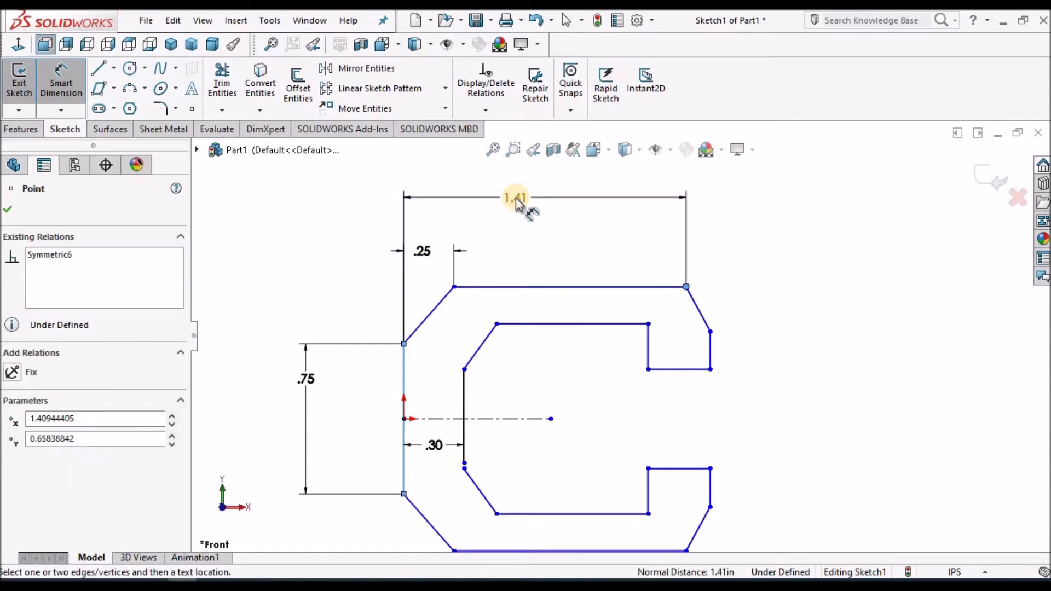
pyautogui.click(516, 203)
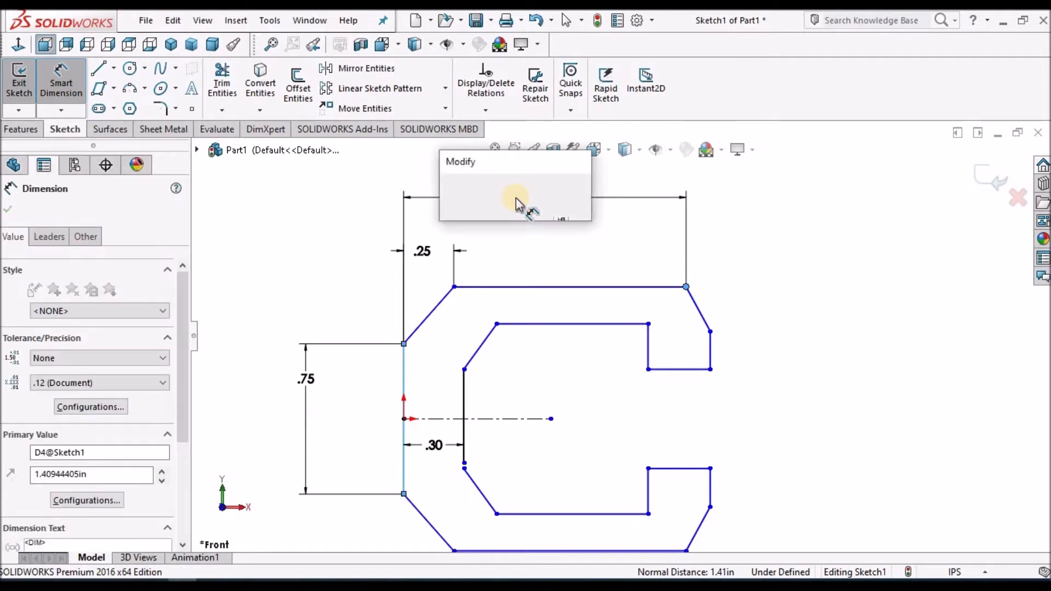
pyautogui.write('1.25')
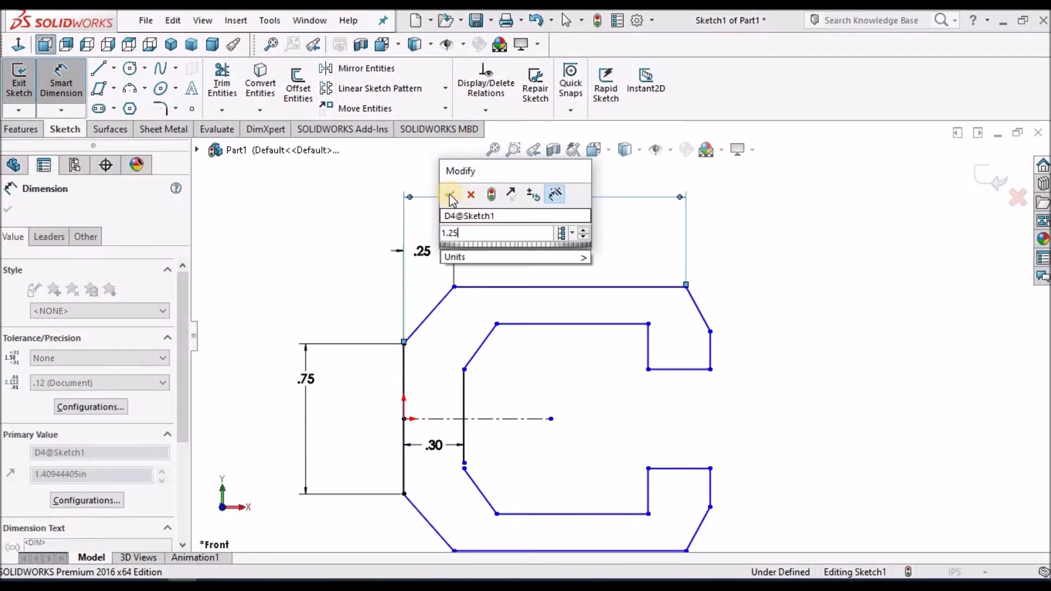
pyautogui.press('Escape')
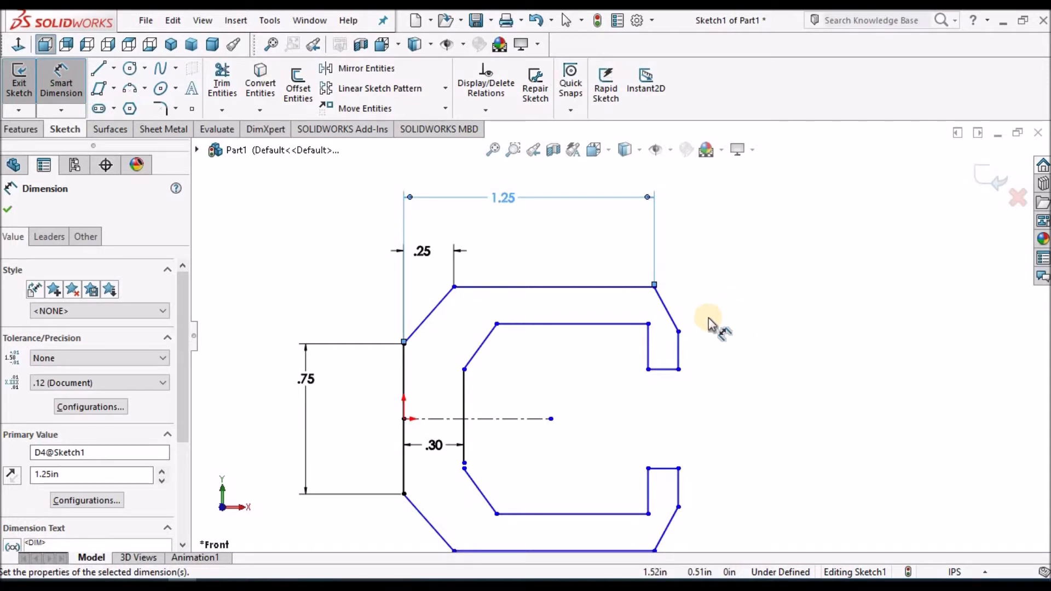
# - Set a 45° angle between the upper outer horizontal line and the adjoining slanted line near the C's opening
pyautogui.click(632, 287)
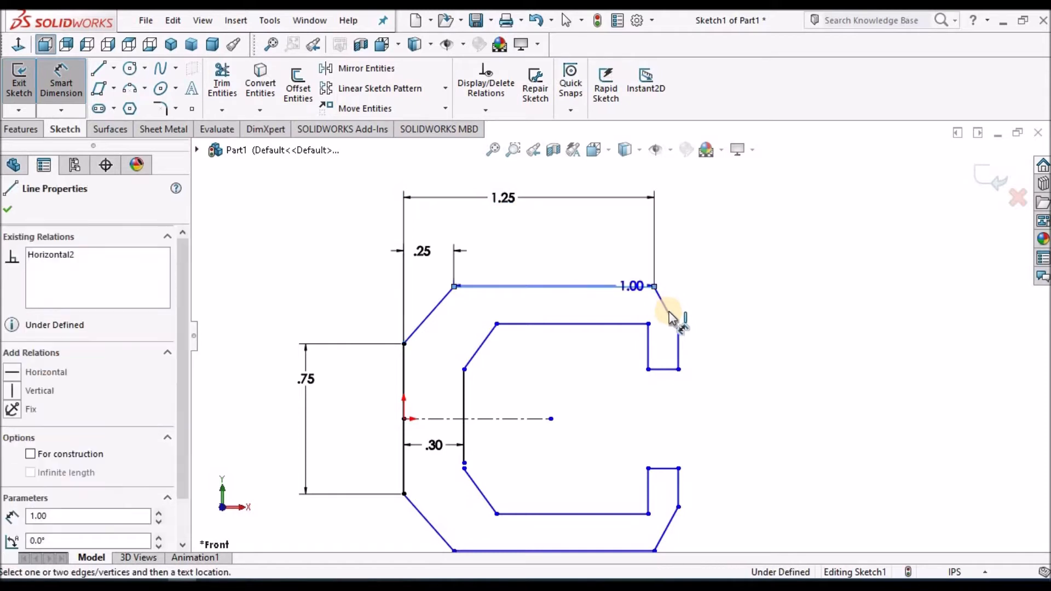
pyautogui.click(665, 307)
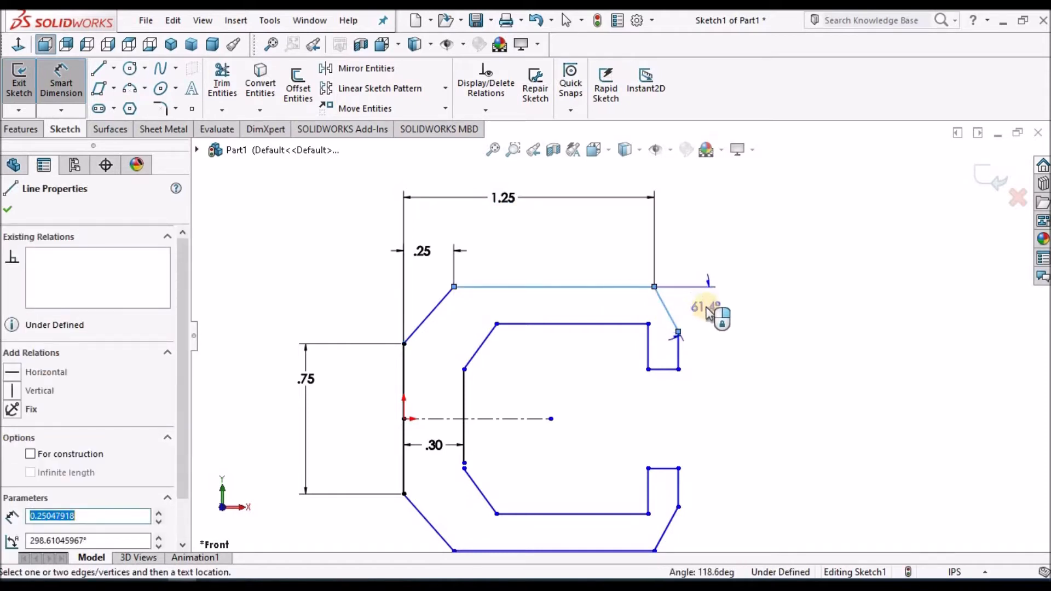
pyautogui.click(707, 310)
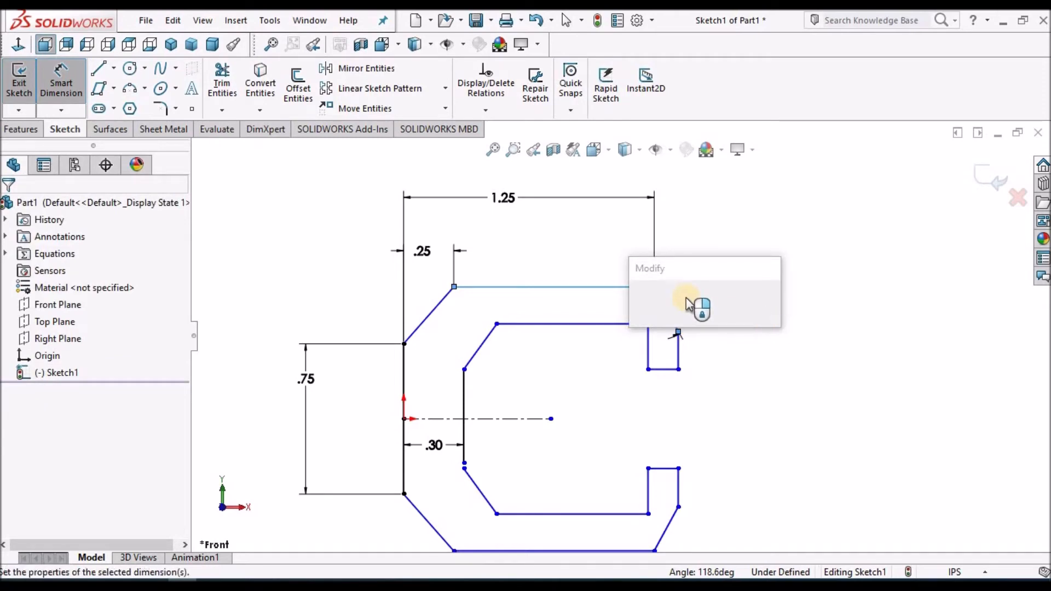
pyautogui.write('45')
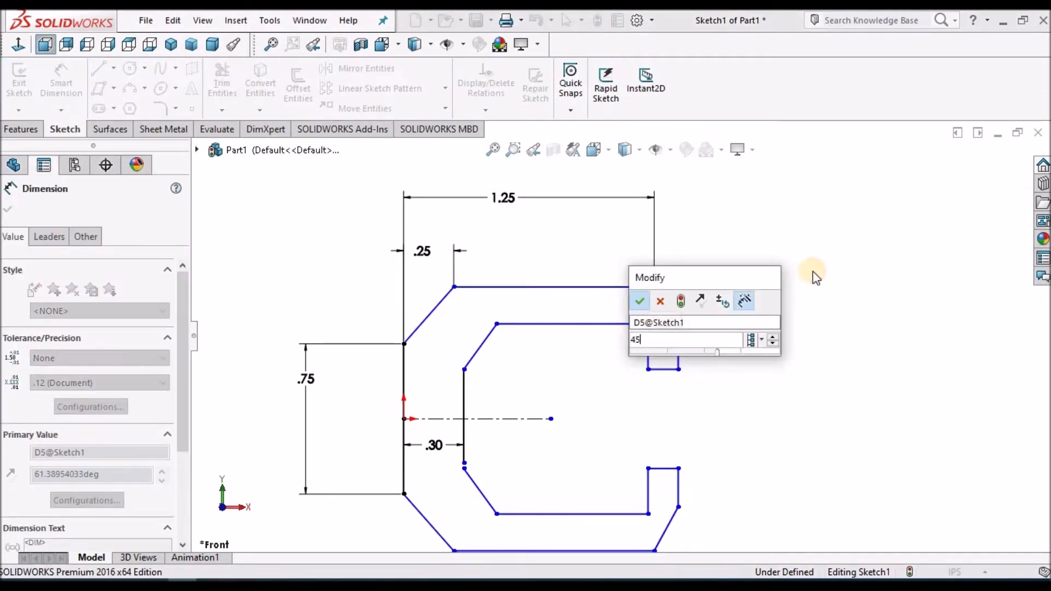
pyautogui.press('Escape')
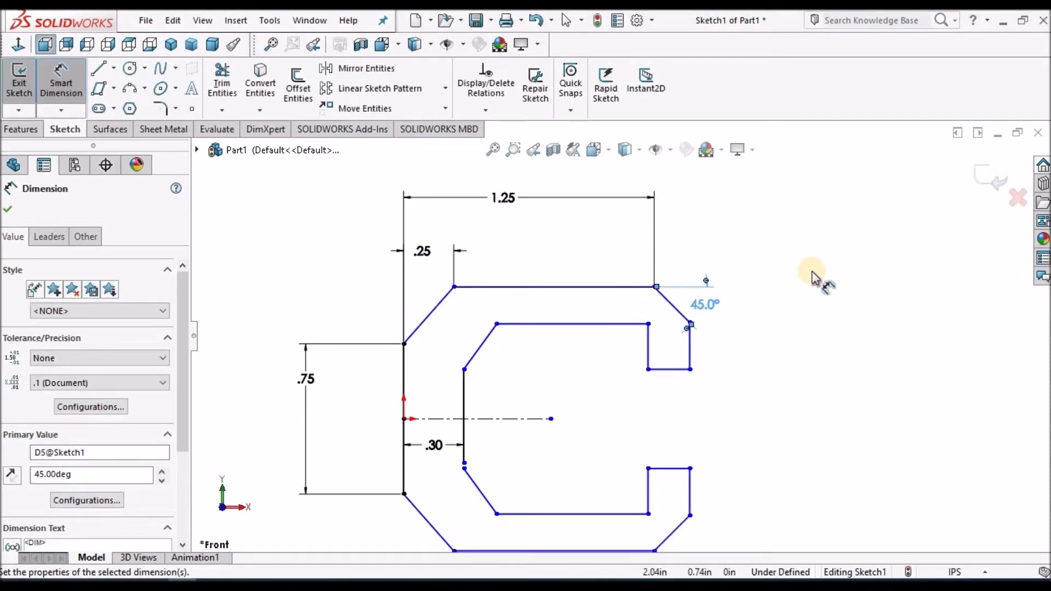
# - Dimension the short horizontal end line of the upper hook at the C's opening as 0.5 in
pyautogui.scroll(3, 650, 403)
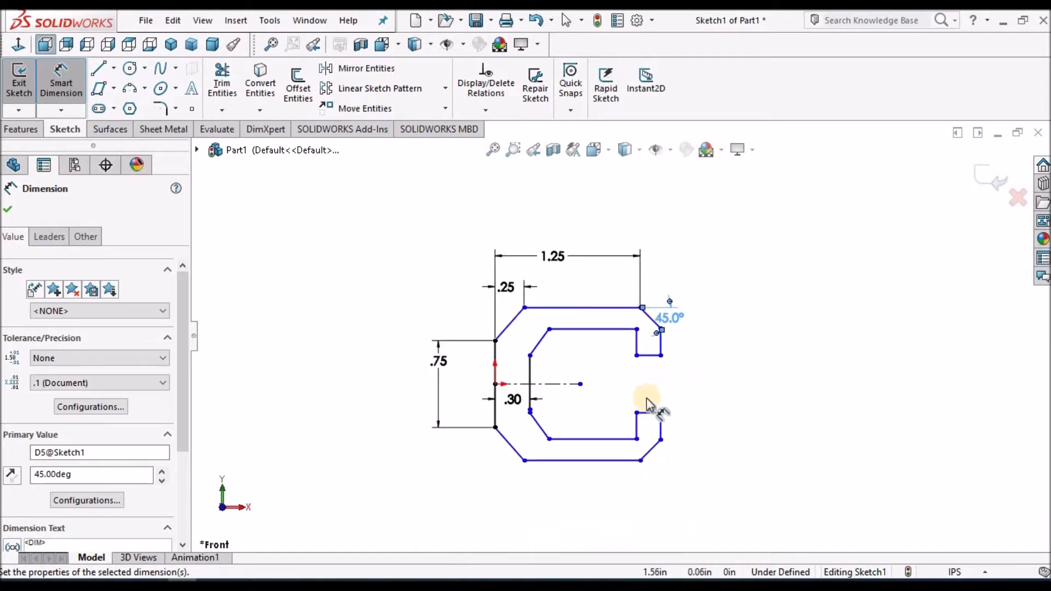
pyautogui.scroll(-2, 676, 348)
pyautogui.scroll(-2, 669, 339)
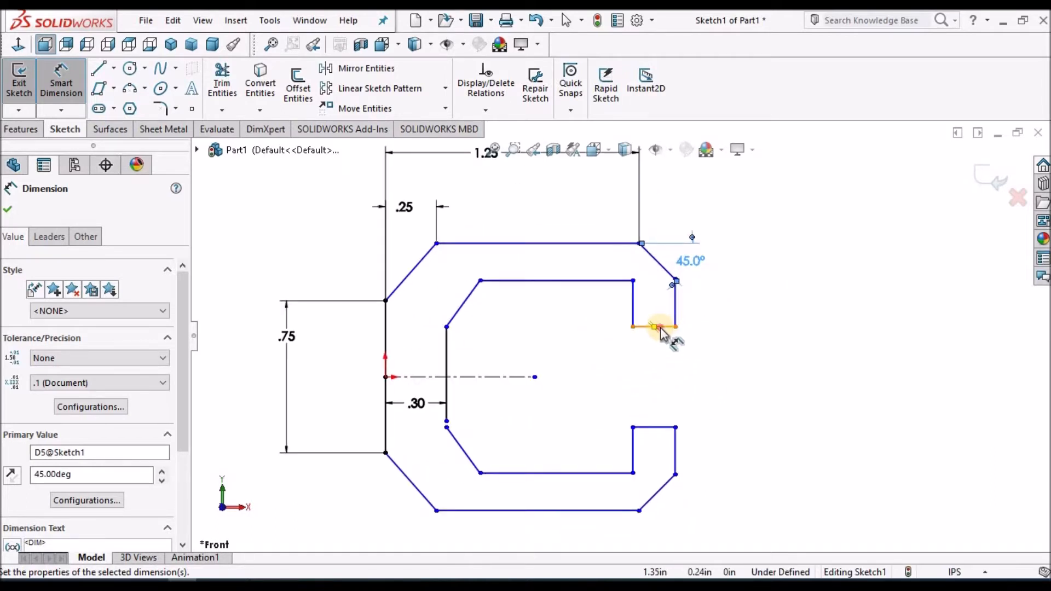
pyautogui.click(658, 357)
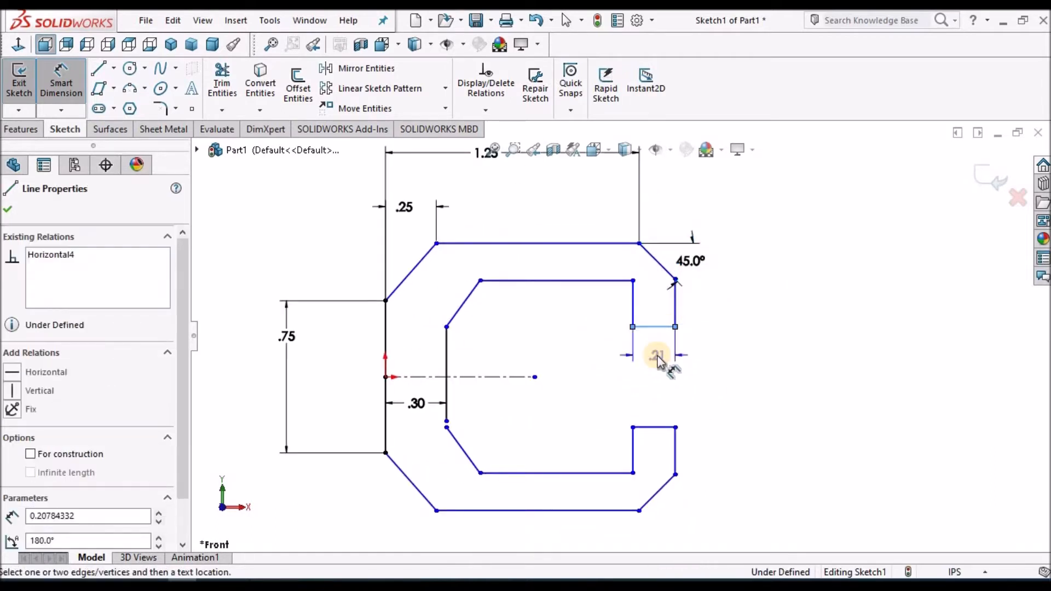
pyautogui.click(655, 359)
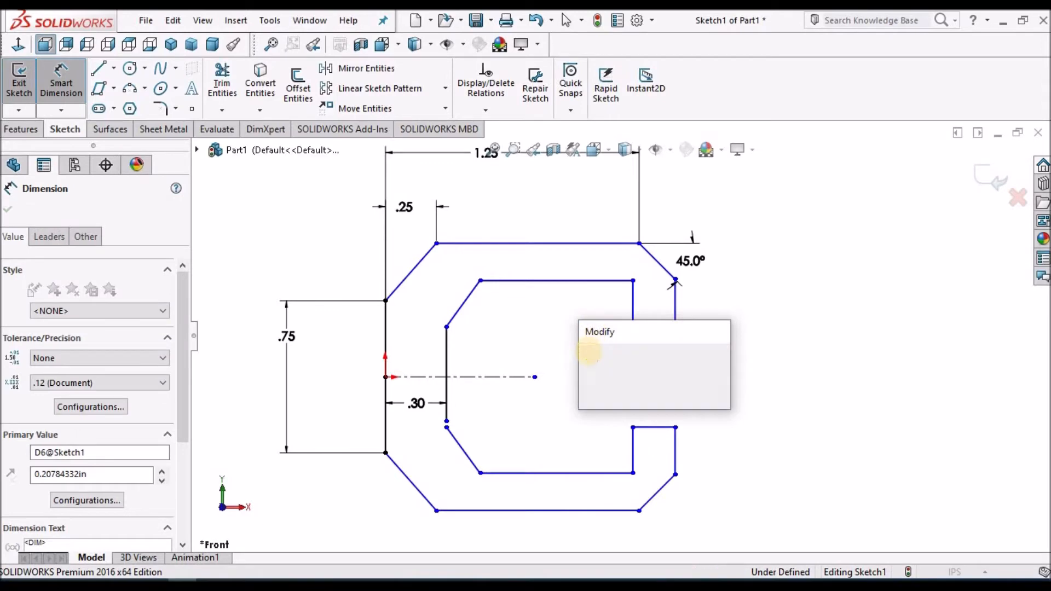
pyautogui.write('.5')
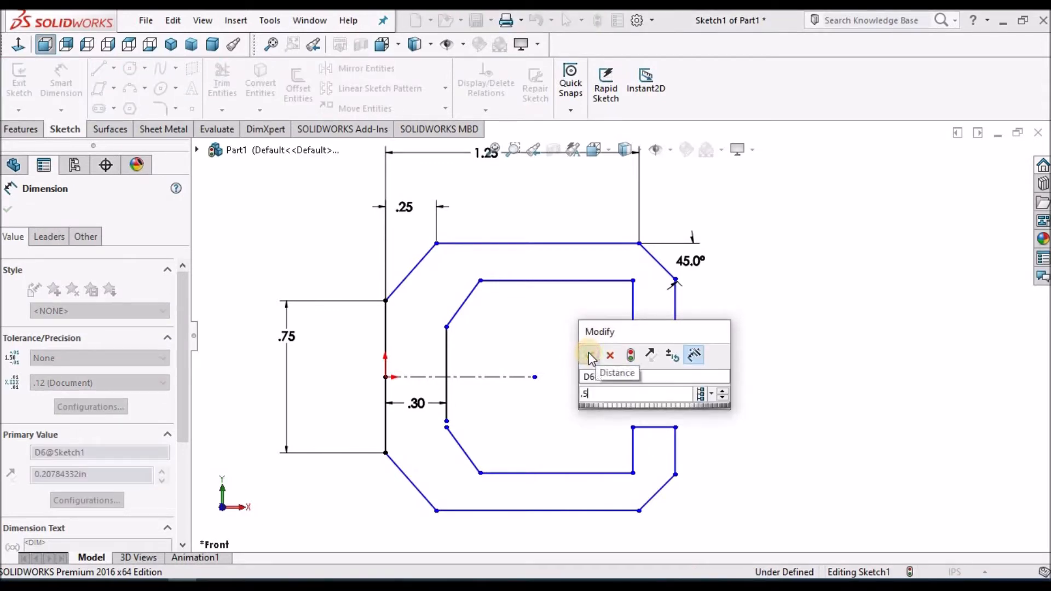
pyautogui.click(590, 353)
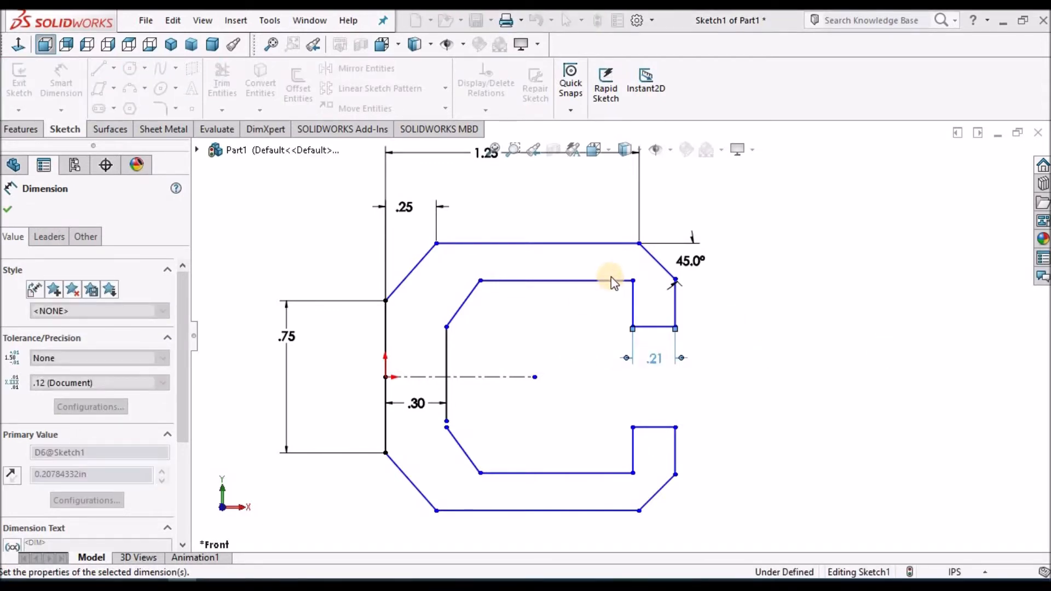
# - Dimension the spacing between the upper outer and upper inner horizontal lines as 0.2 in
pyautogui.click(557, 280)
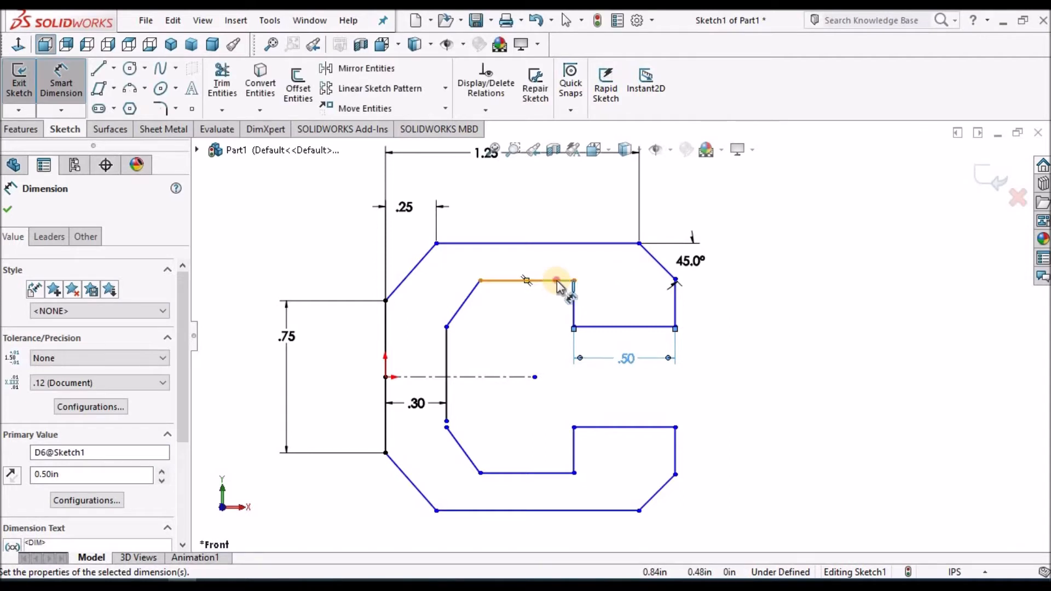
pyautogui.click(557, 244)
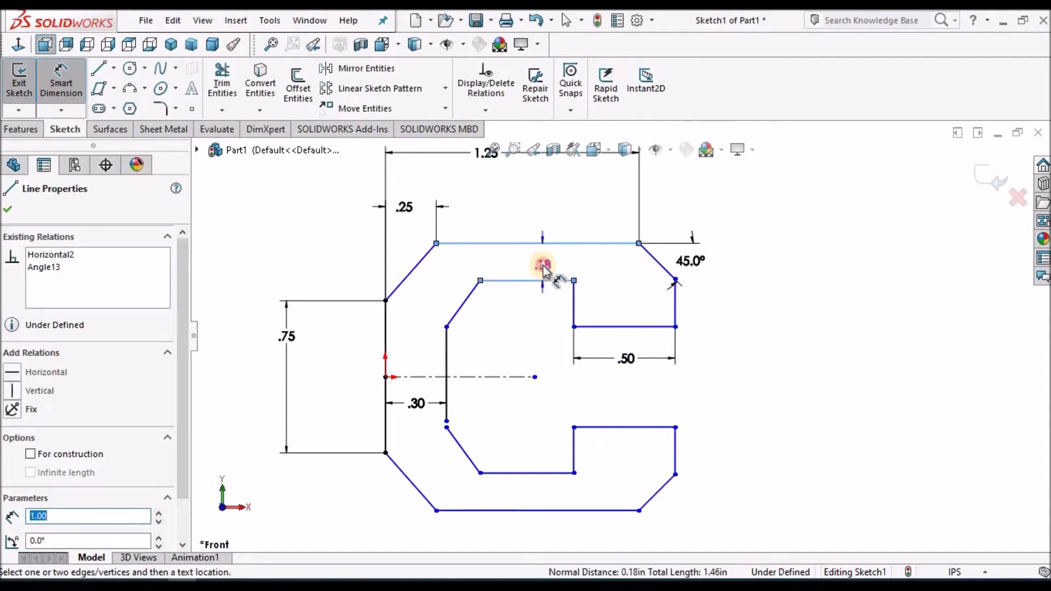
pyautogui.click(544, 269)
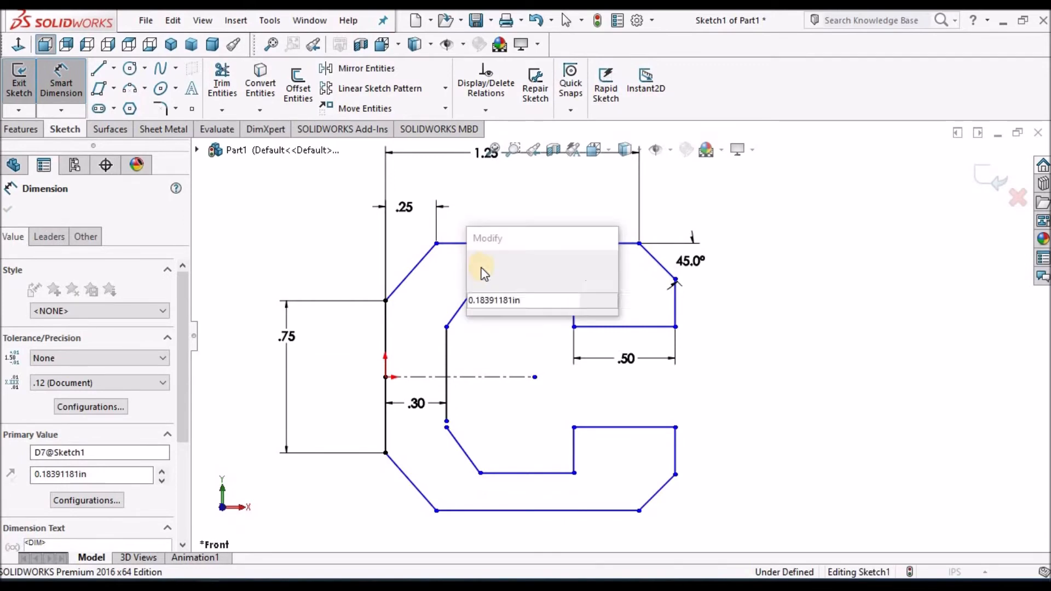
pyautogui.click(521, 300)
pyautogui.doubleClick(522, 300)
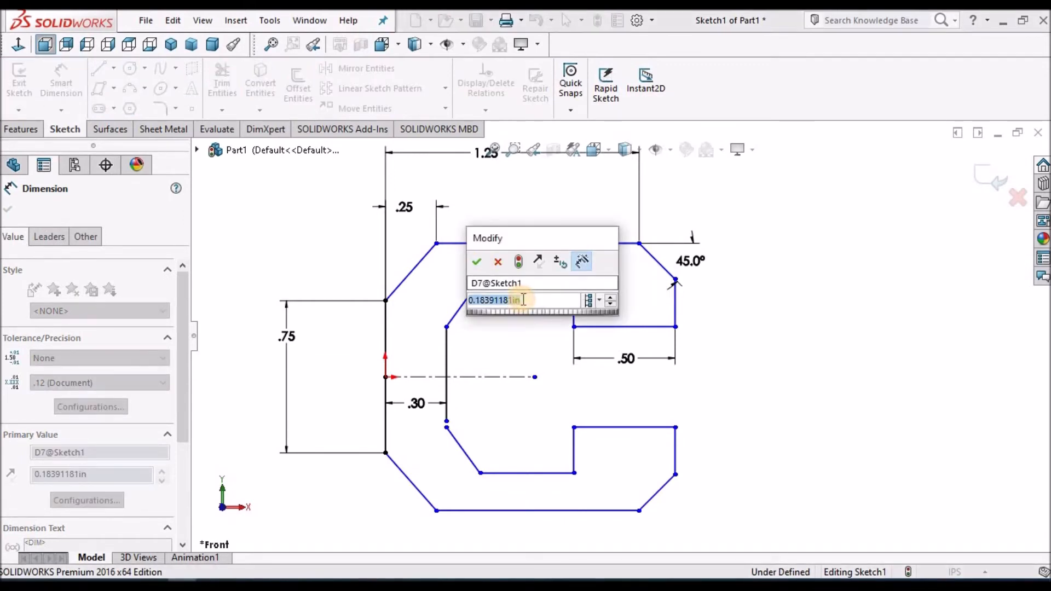
pyautogui.write('.2')
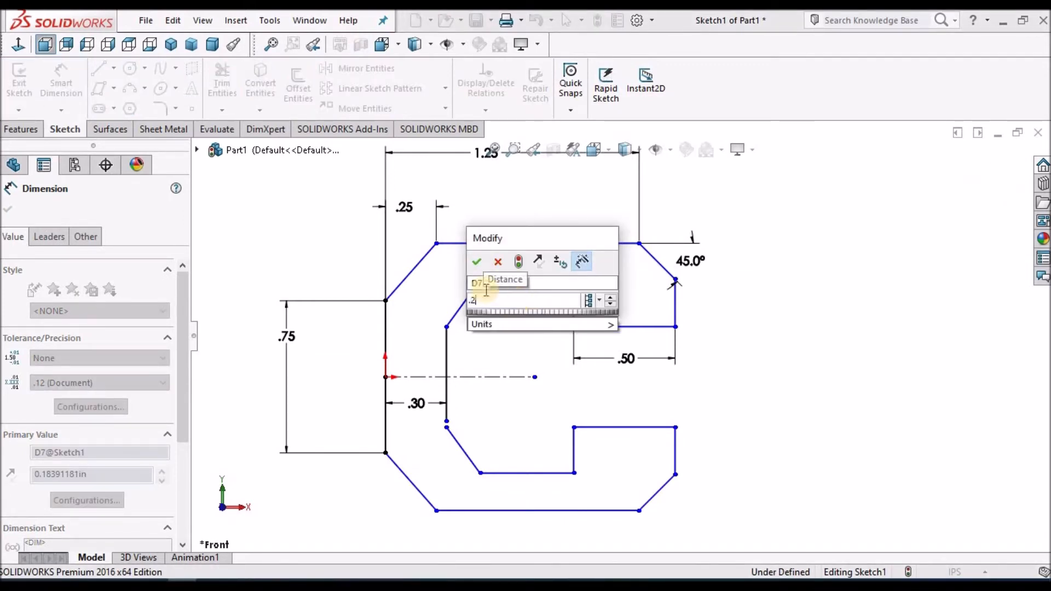
pyautogui.press('Escape')
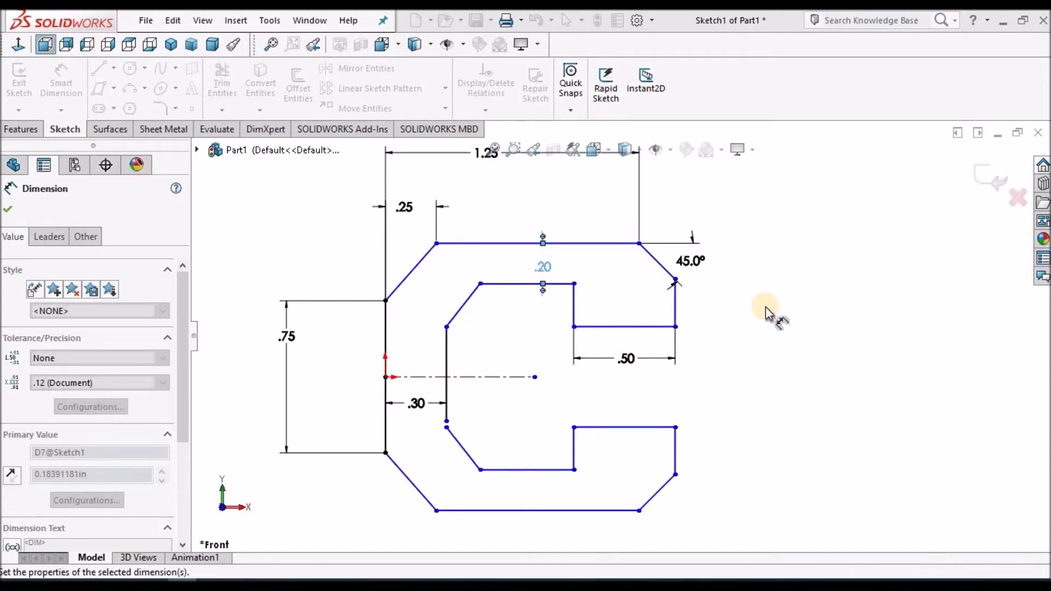
pyautogui.click(766, 308)
# - Dimension the vertical distance from the upper inner horizontal line to the inner vertical line's upper endpoint as 0.125 in
pyautogui.scroll(1, 765, 308)
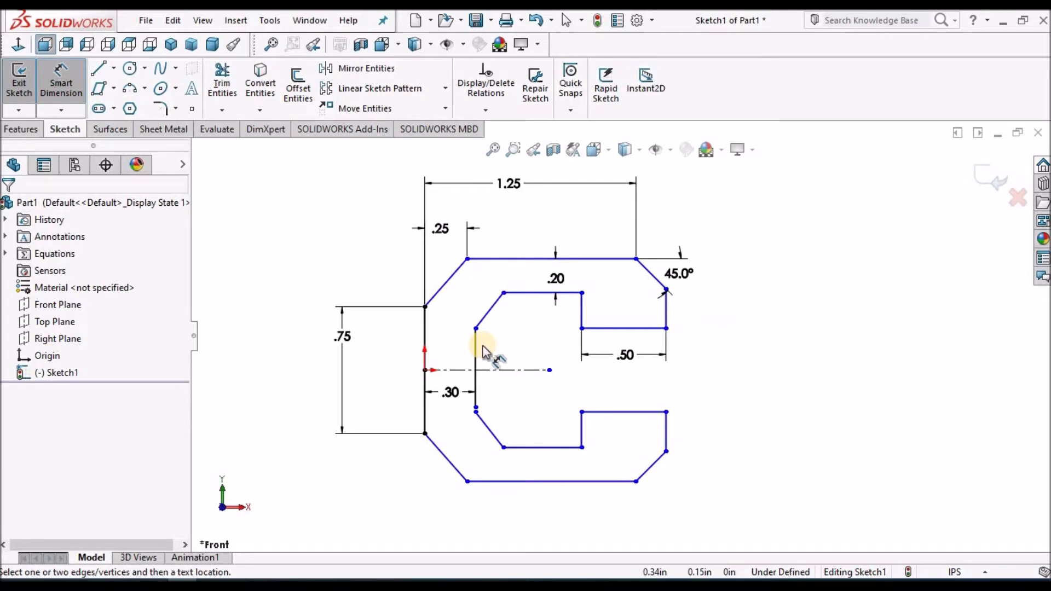
pyautogui.scroll(-2, 529, 294)
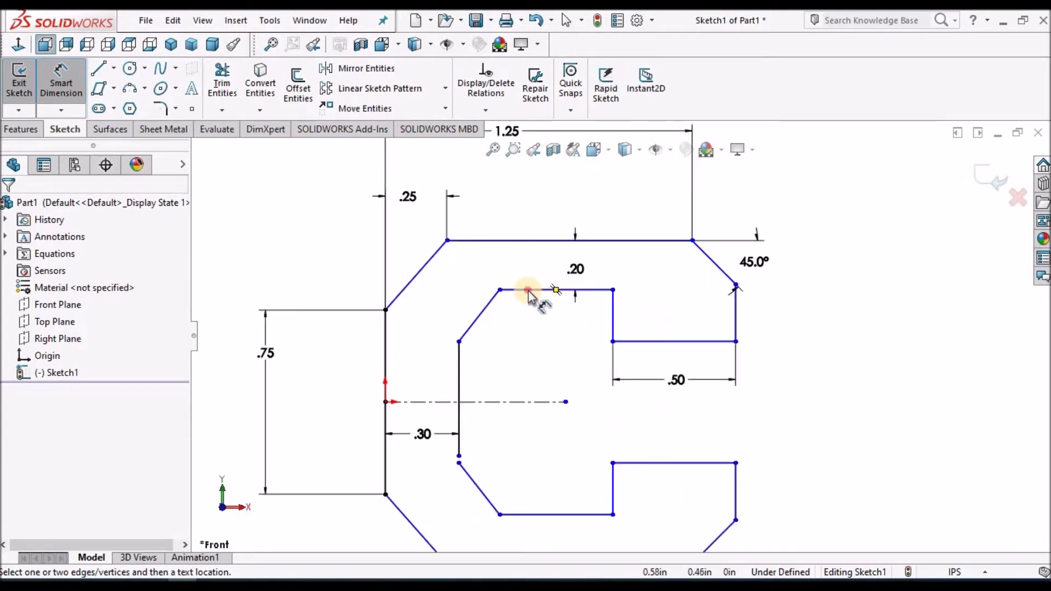
pyautogui.click(528, 291)
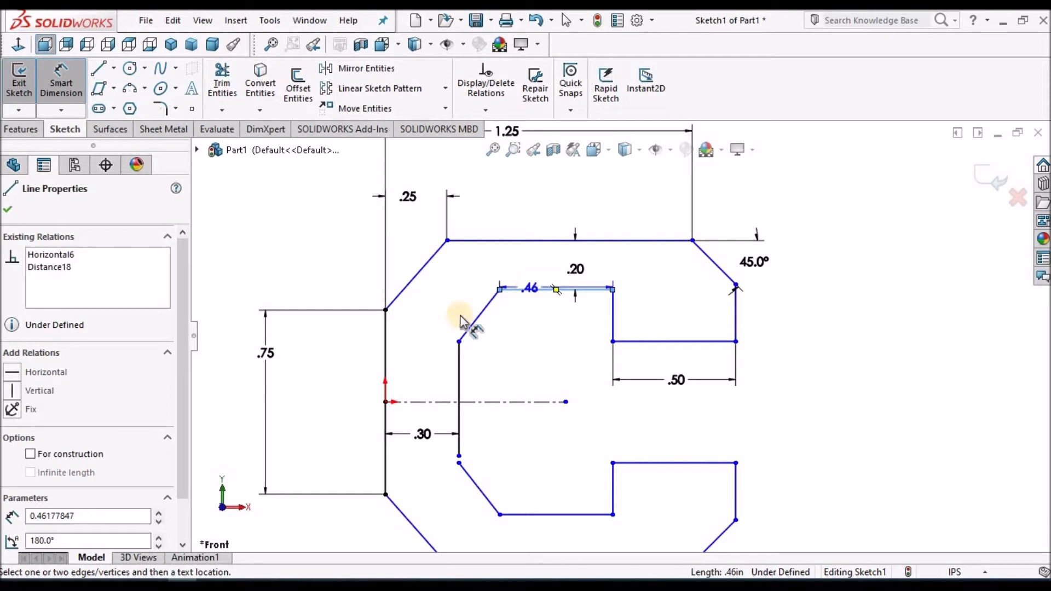
pyautogui.click(460, 340)
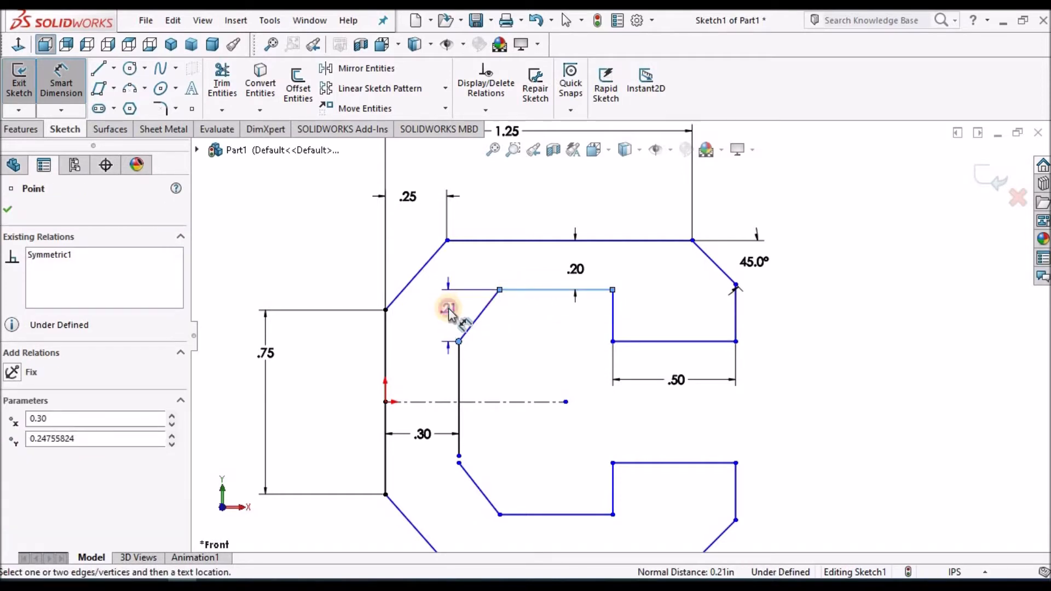
pyautogui.click(449, 311)
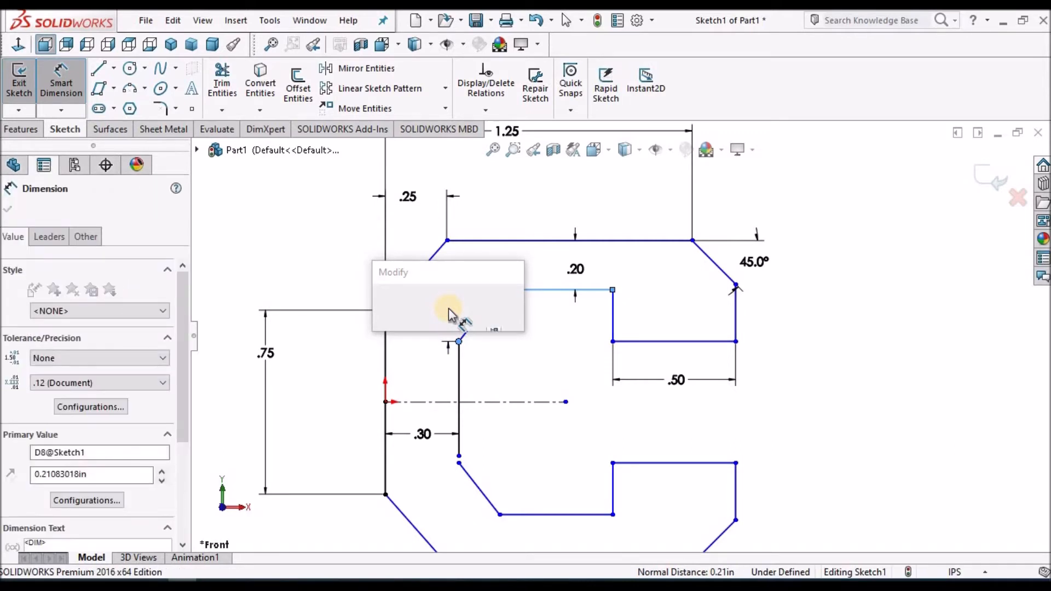
pyautogui.write('.1')
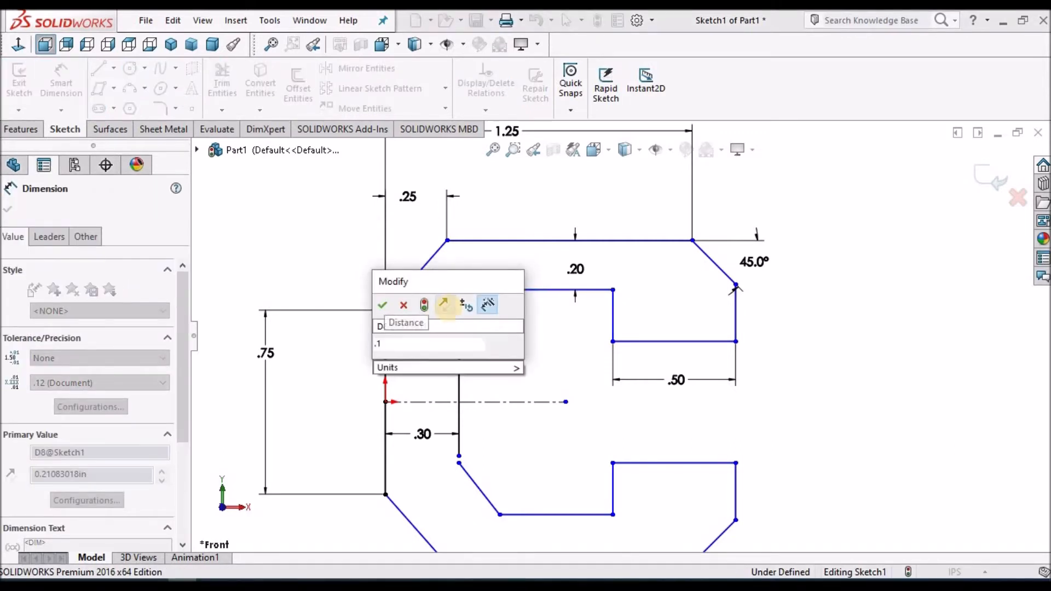
pyautogui.write('25')
pyautogui.click(385, 304)
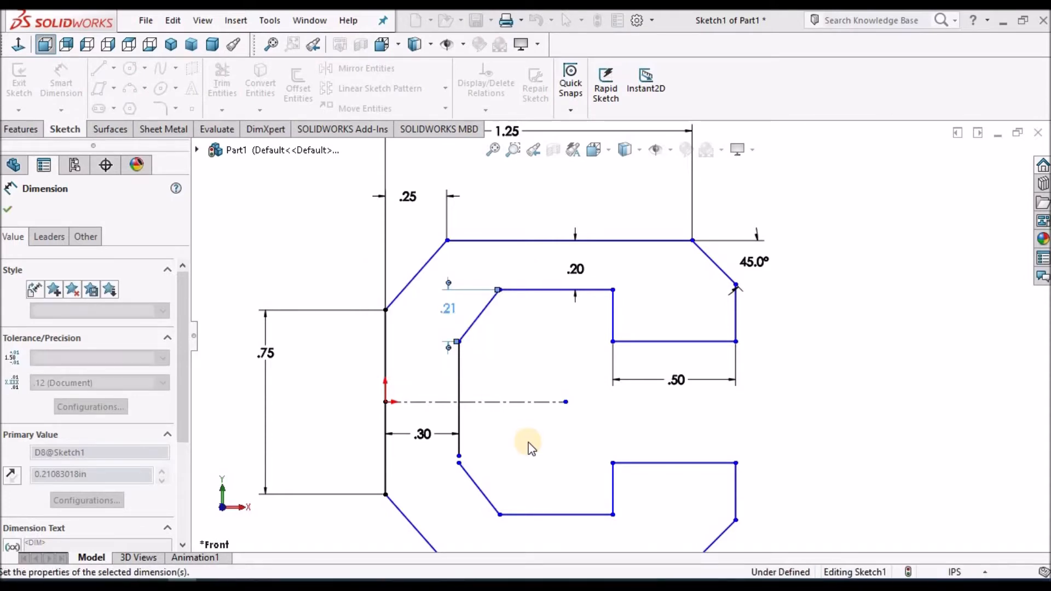
# - Set a 45° angle between the upper inner horizontal line and the adjoining inner slanted line
pyautogui.click(528, 442)
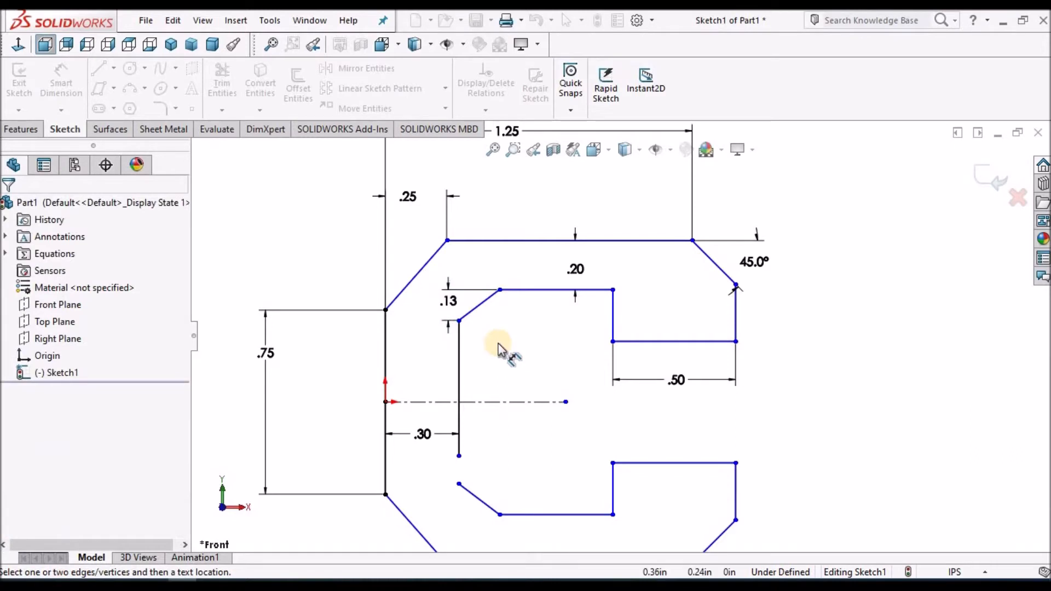
pyautogui.scroll(3, 498, 343)
pyautogui.scroll(1, 527, 323)
pyautogui.scroll(-5, 531, 326)
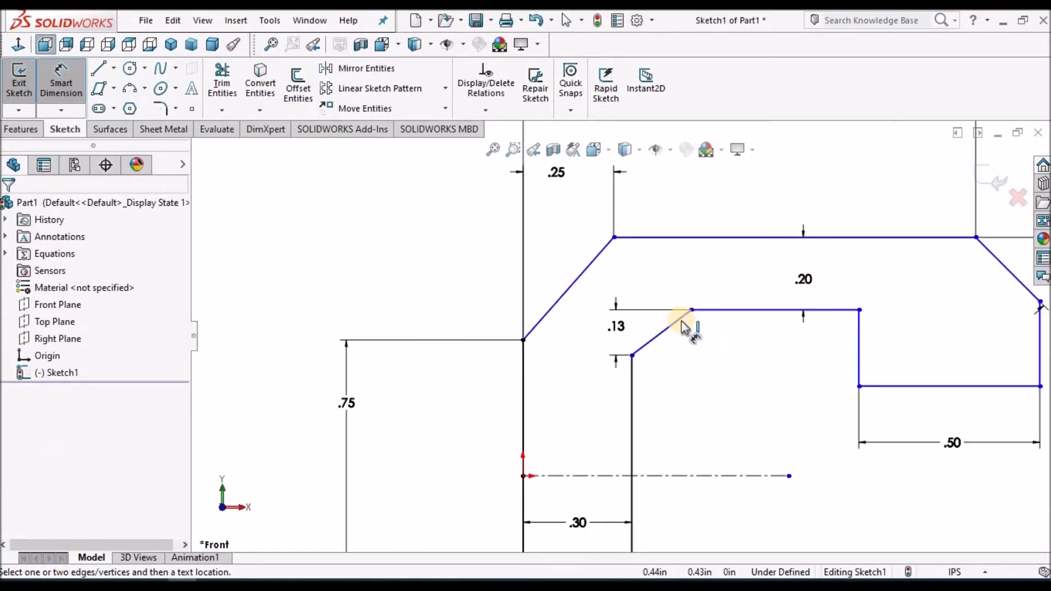
pyautogui.click(724, 309)
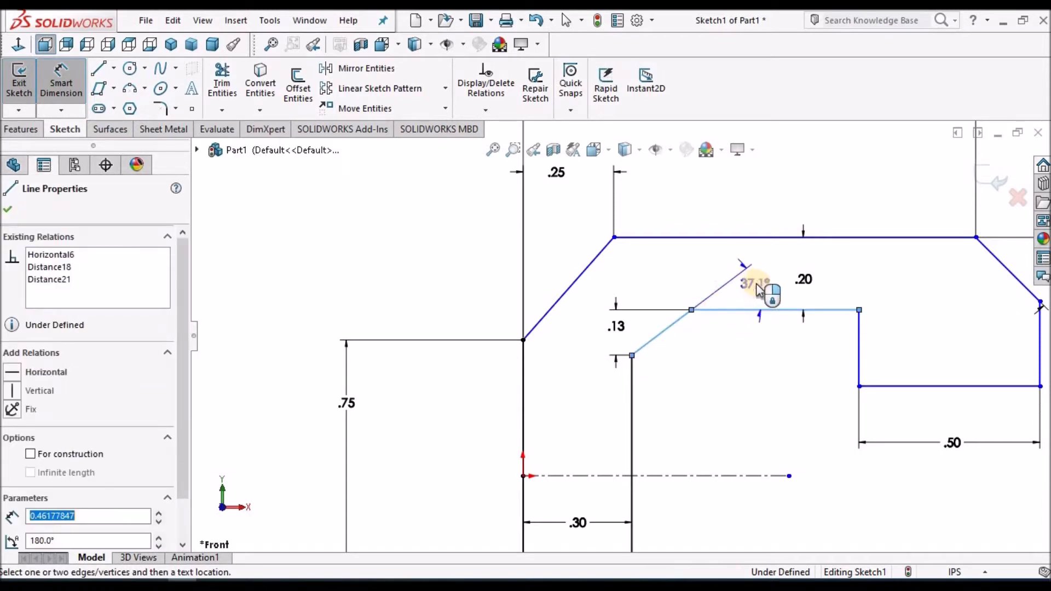
pyautogui.click(758, 292)
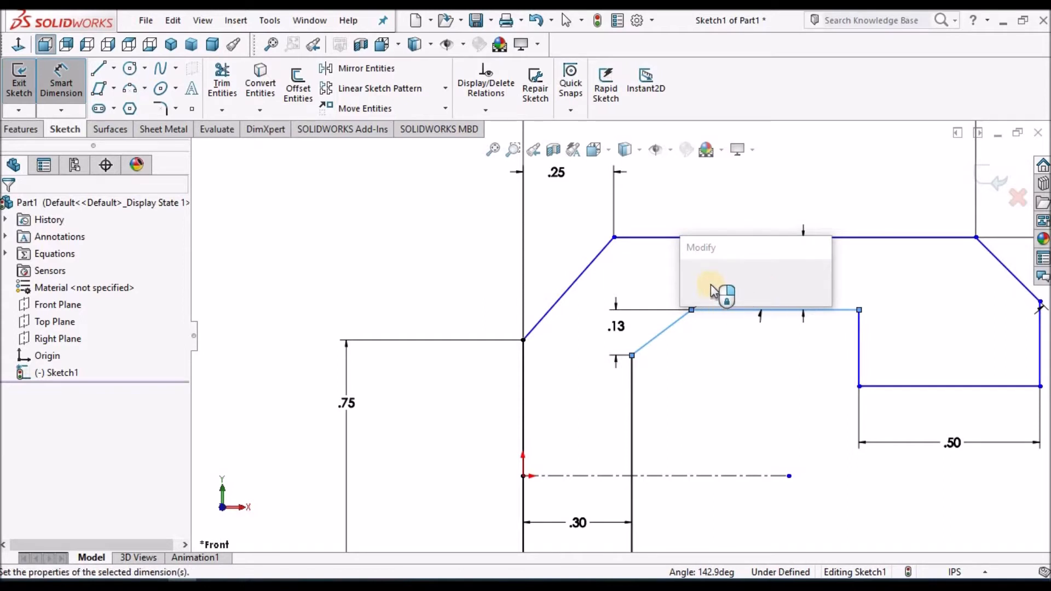
pyautogui.write('45')
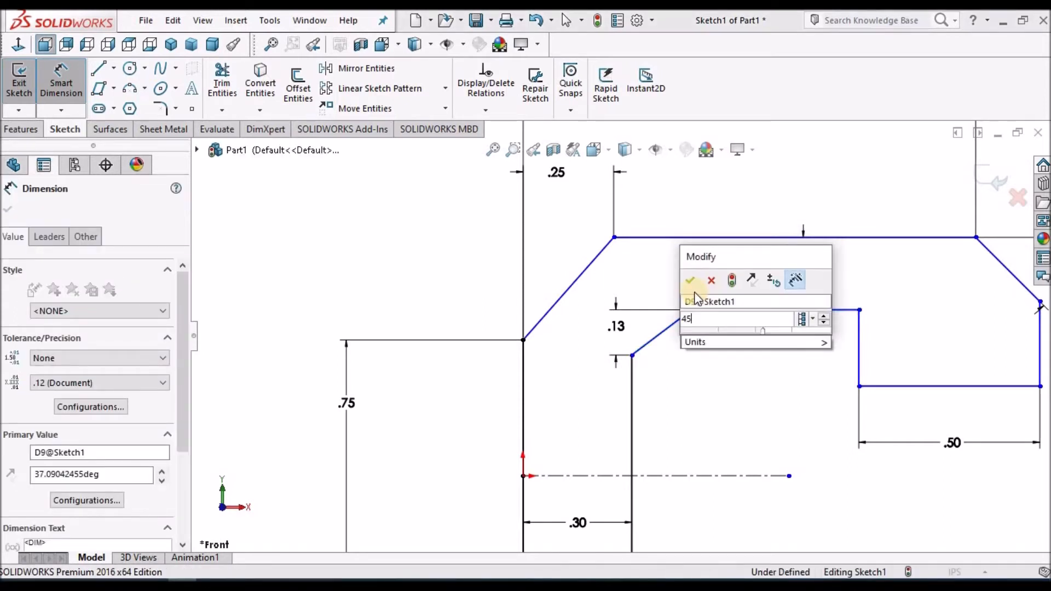
pyautogui.click(450, 284)
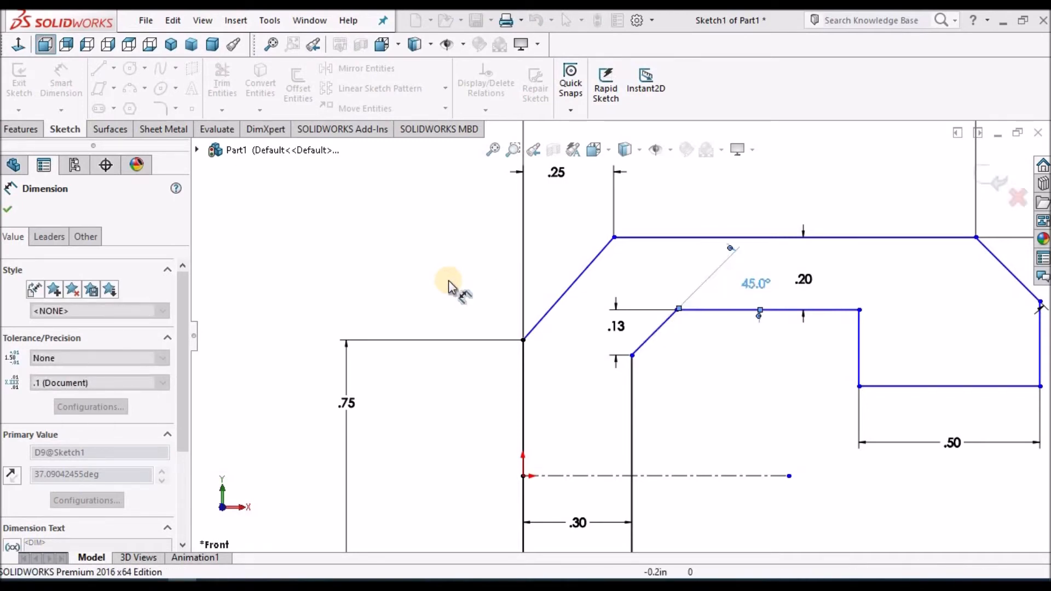
# - Dimension the vertical gap between the upper and lower hooks' horizontal end lines at the C's opening as 0.5 in
pyautogui.press('f')
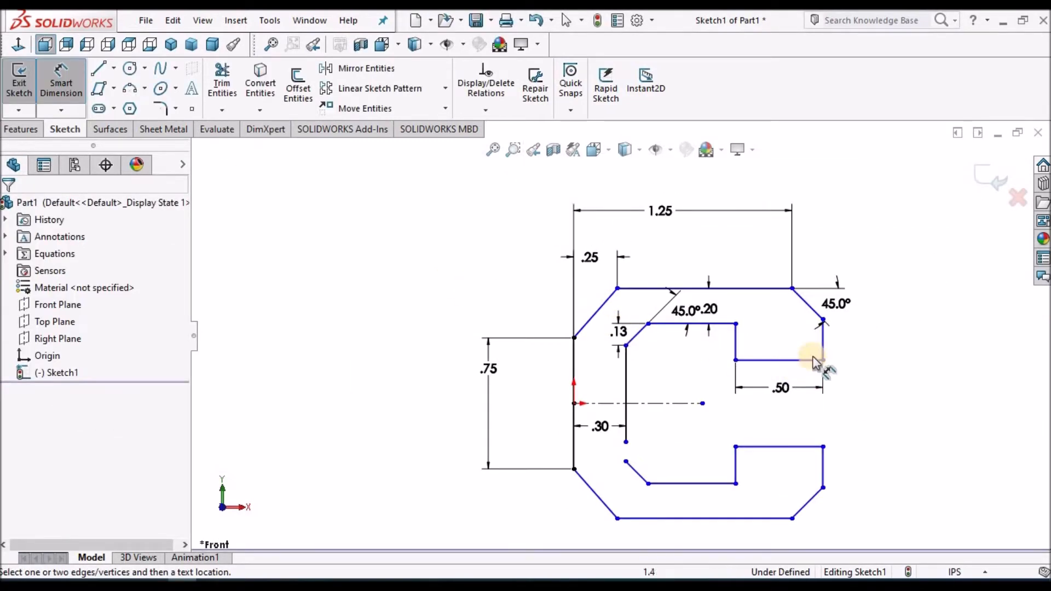
pyautogui.scroll(1, 811, 356)
pyautogui.scroll(1, 791, 360)
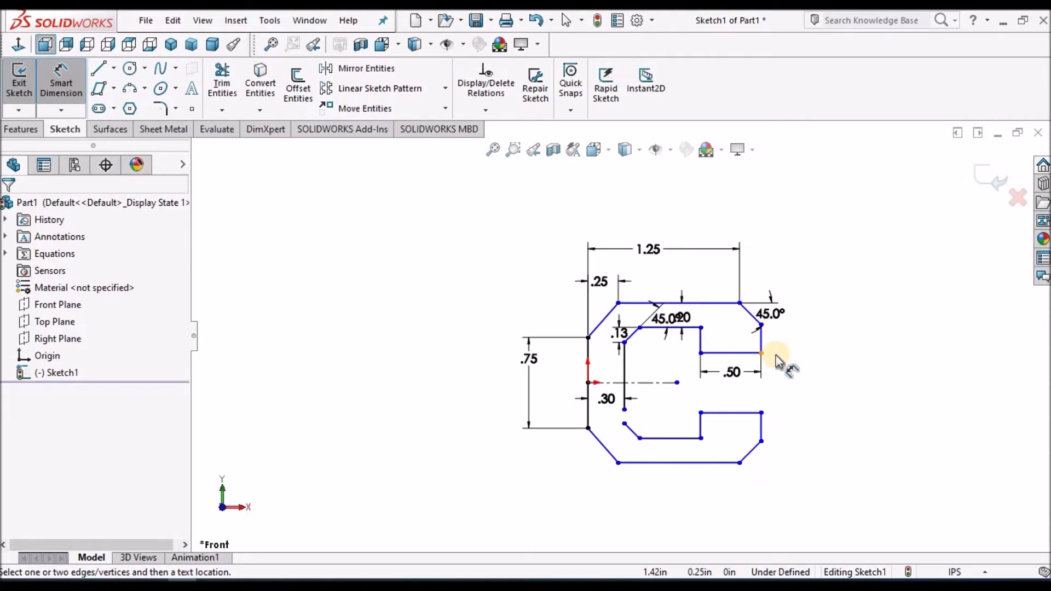
pyautogui.scroll(-3, 762, 352)
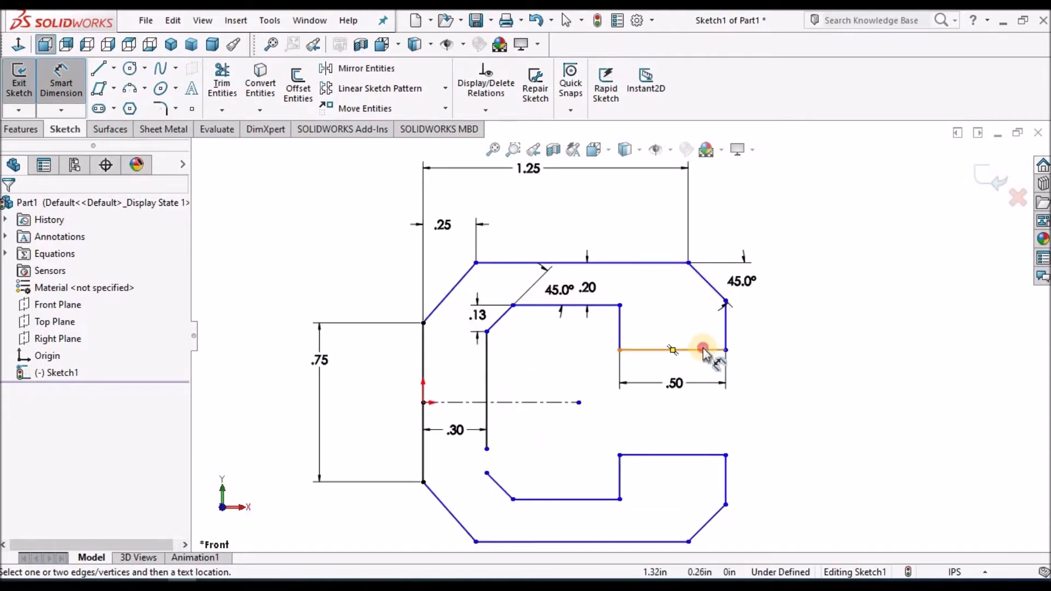
pyautogui.click(703, 455)
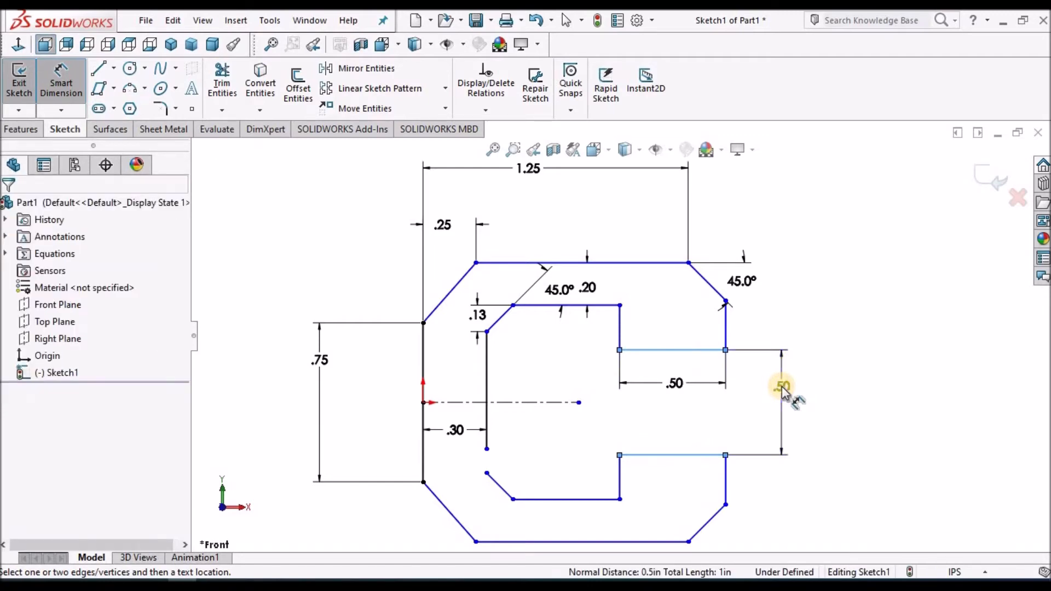
pyautogui.click(783, 389)
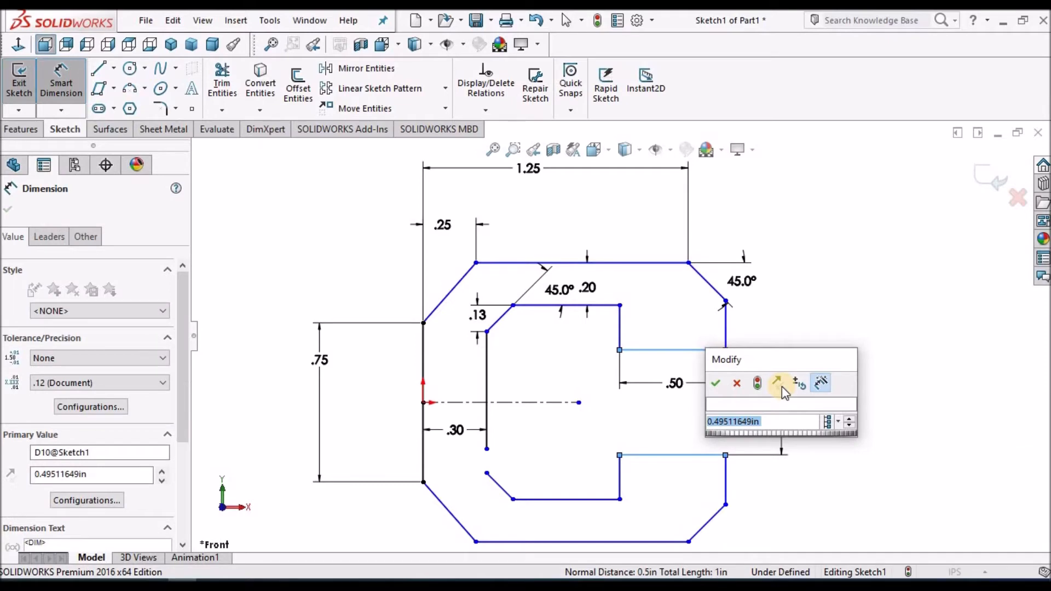
pyautogui.write('.5')
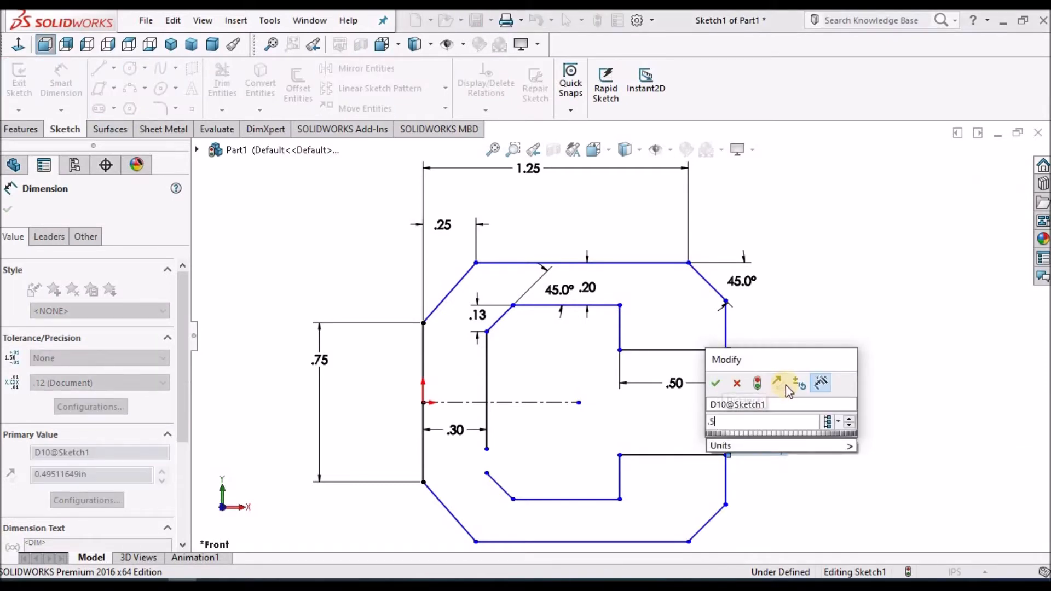
pyautogui.click(901, 302)
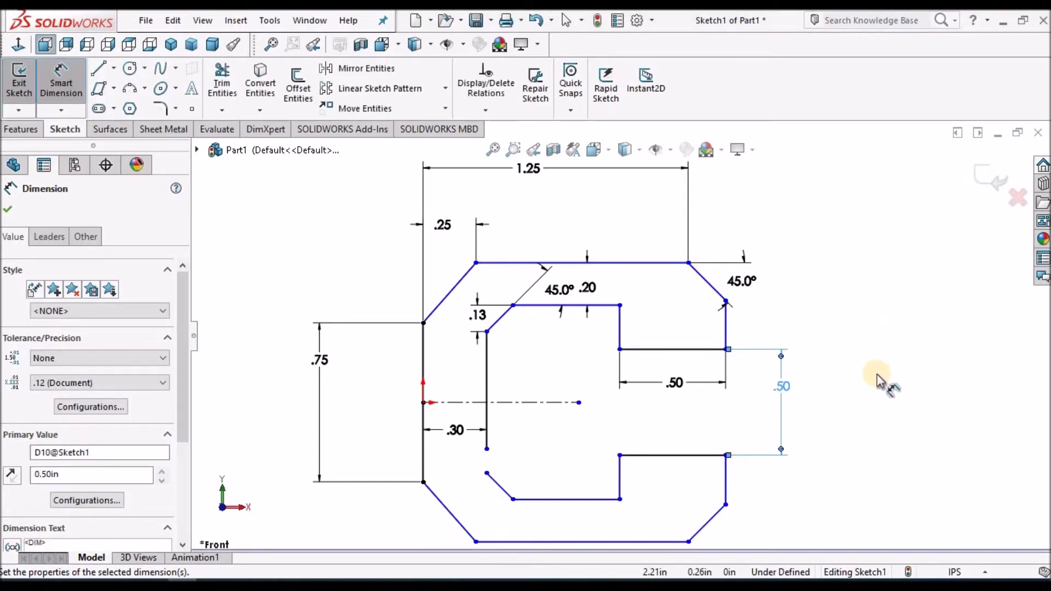
pyautogui.rightClick(863, 270)
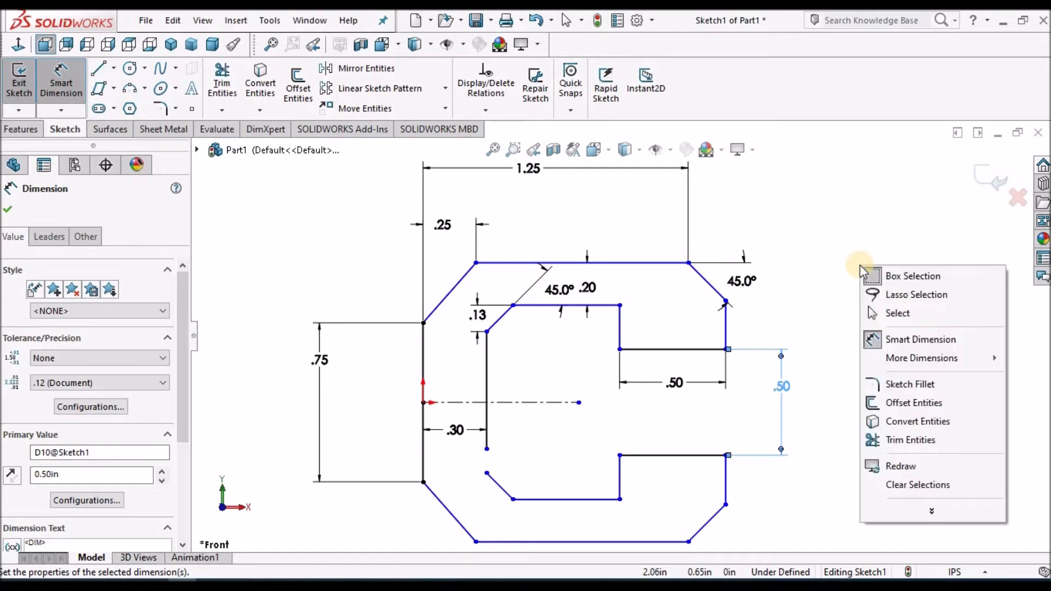
pyautogui.click(889, 318)
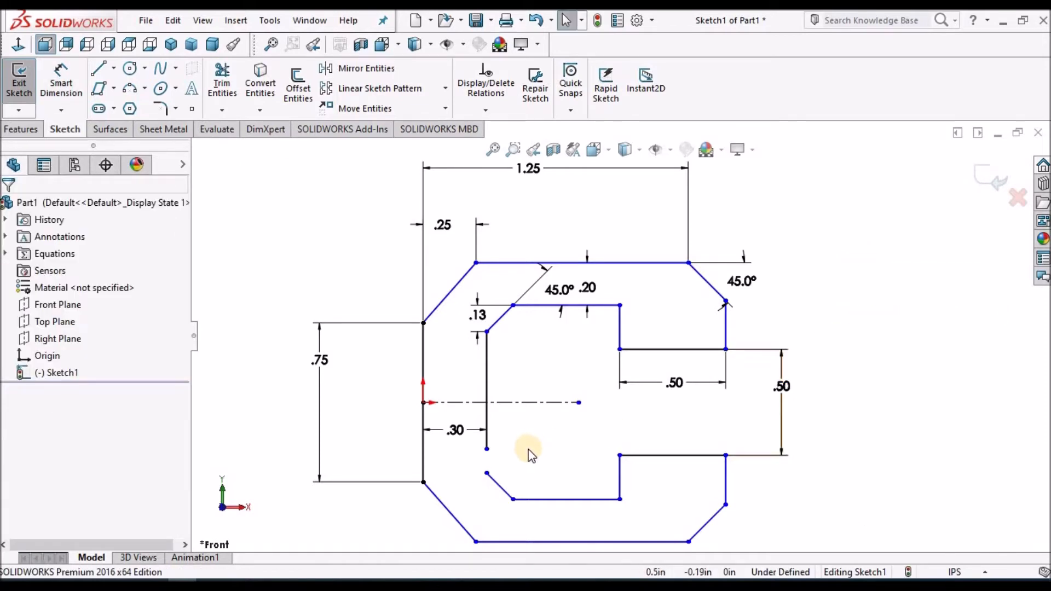
# - Merge the inner vertical line's lower endpoint with the open end of the lower inner slanted line
pyautogui.scroll(-3, 531, 453)
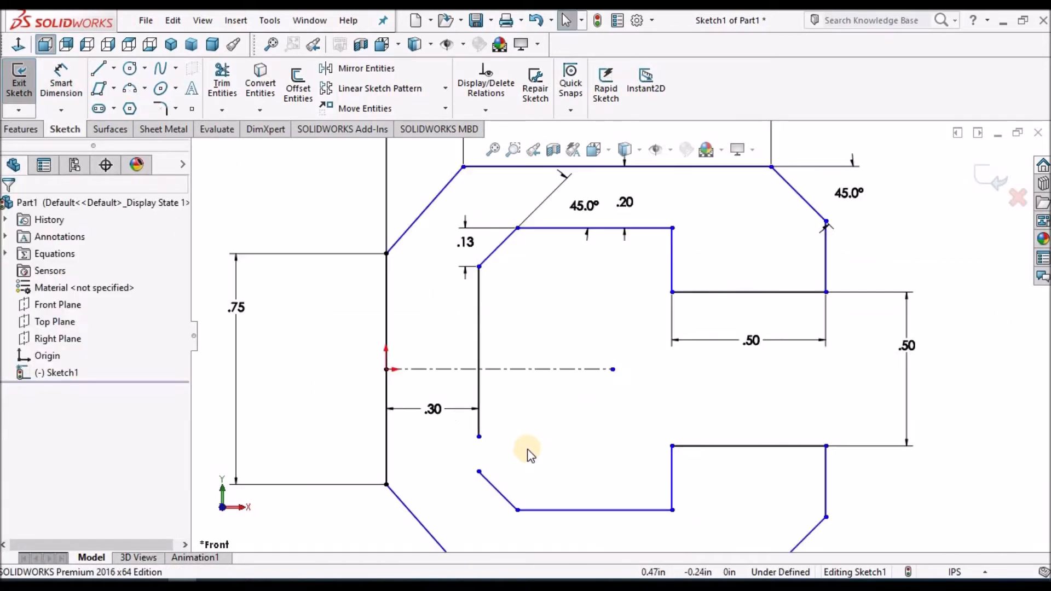
pyautogui.click(474, 470)
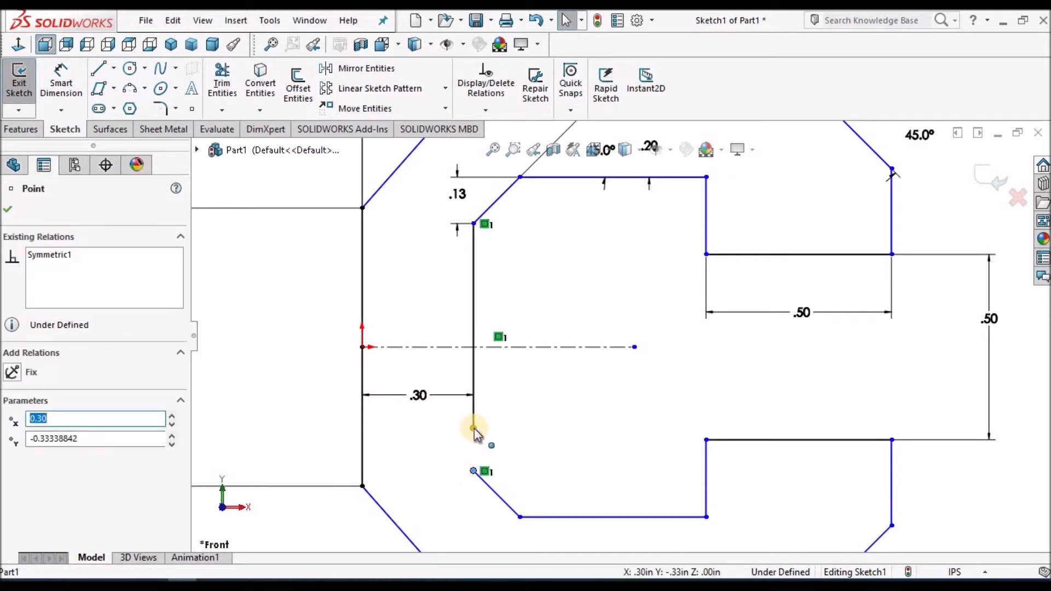
pyautogui.keyDown('ctrl'); pyautogui.click(474, 428); pyautogui.keyUp('ctrl')
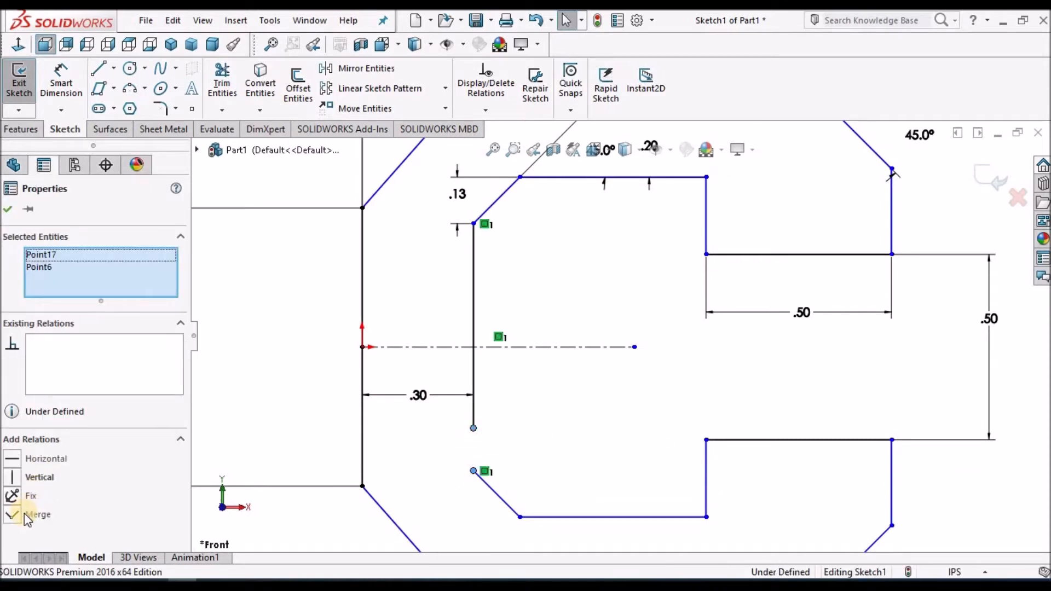
pyautogui.click(20, 519)
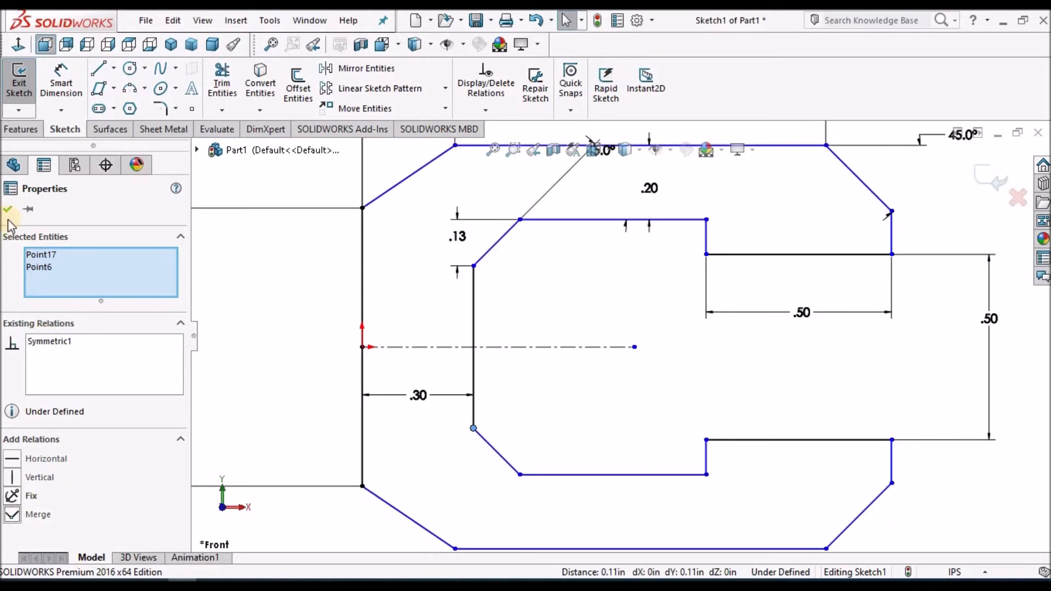
pyautogui.click(639, 380)
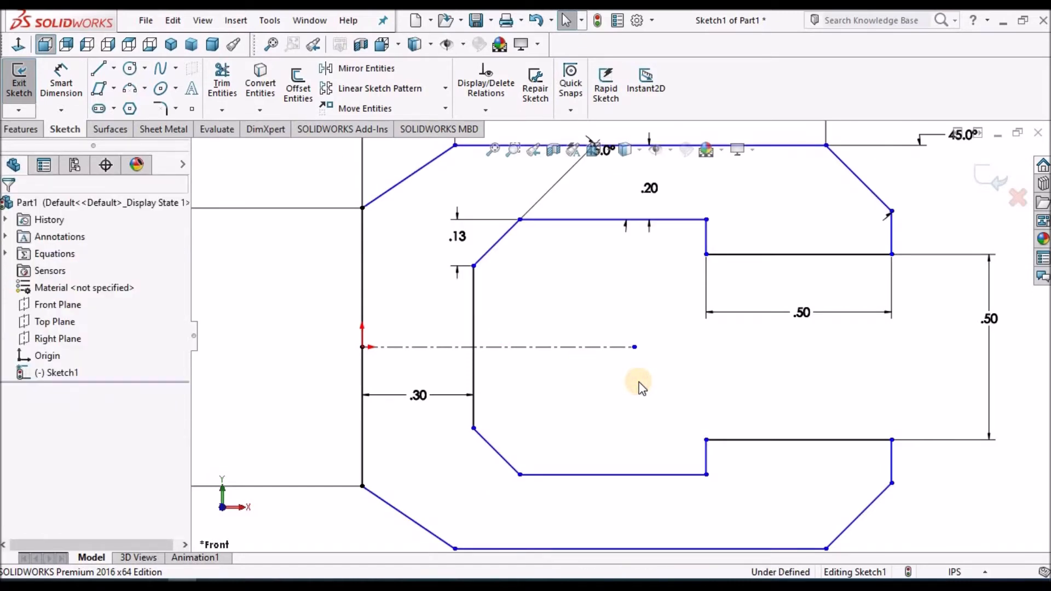
# - Reposition the inner 45° angle dimension between the upper outer and upper inner horizontal lines
pyautogui.scroll(3, 642, 388)
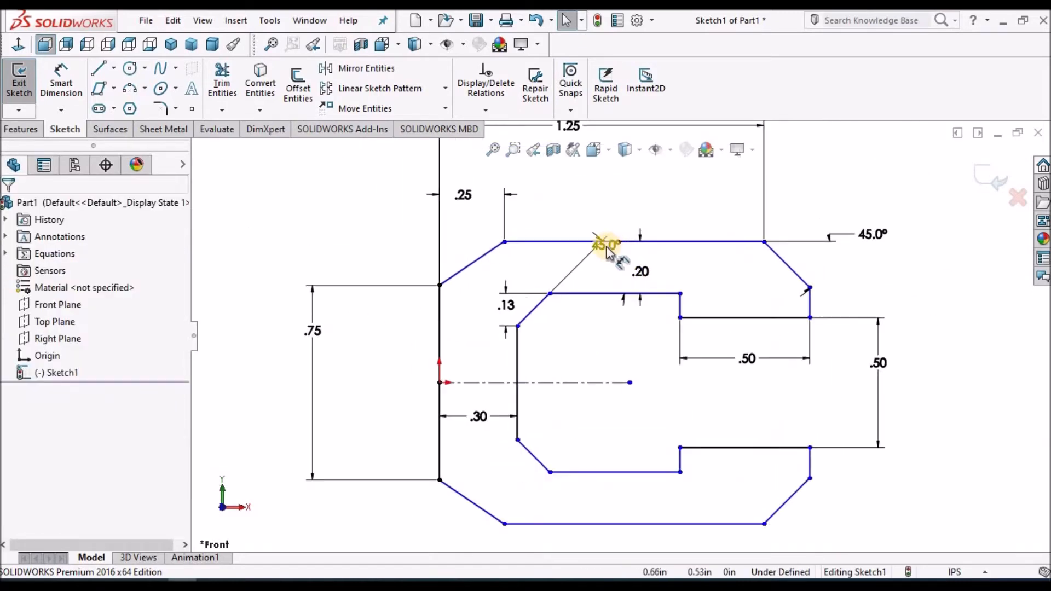
pyautogui.click(609, 268)
pyautogui.press('Escape')
# - Dimension the overall width from the outer vertical line to the lower hook's short vertical end line as 1.5 in
pyautogui.press('f')
pyautogui.click(61, 83)
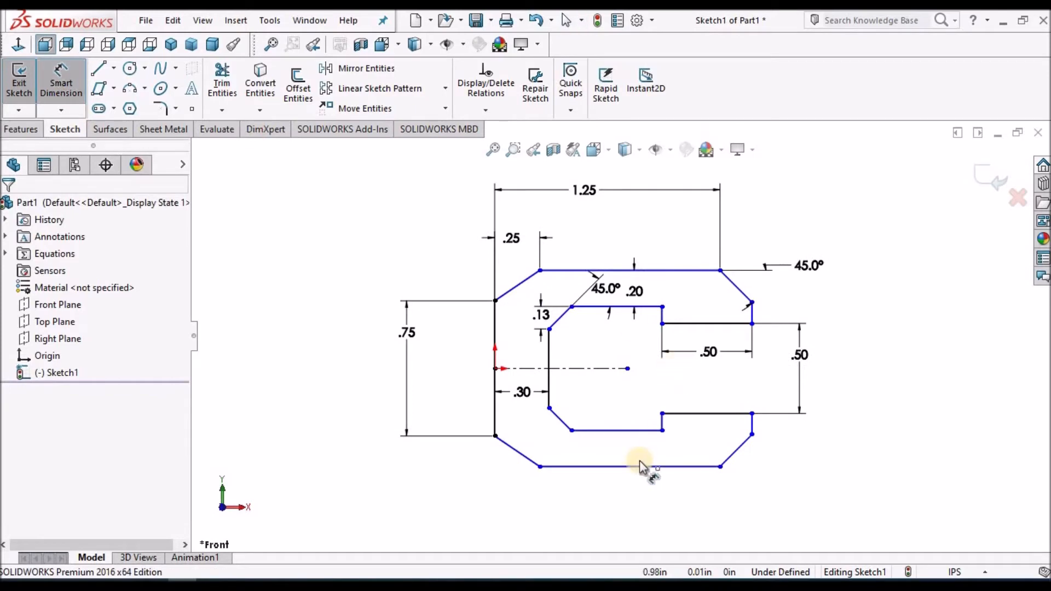
pyautogui.scroll(-2, 534, 482)
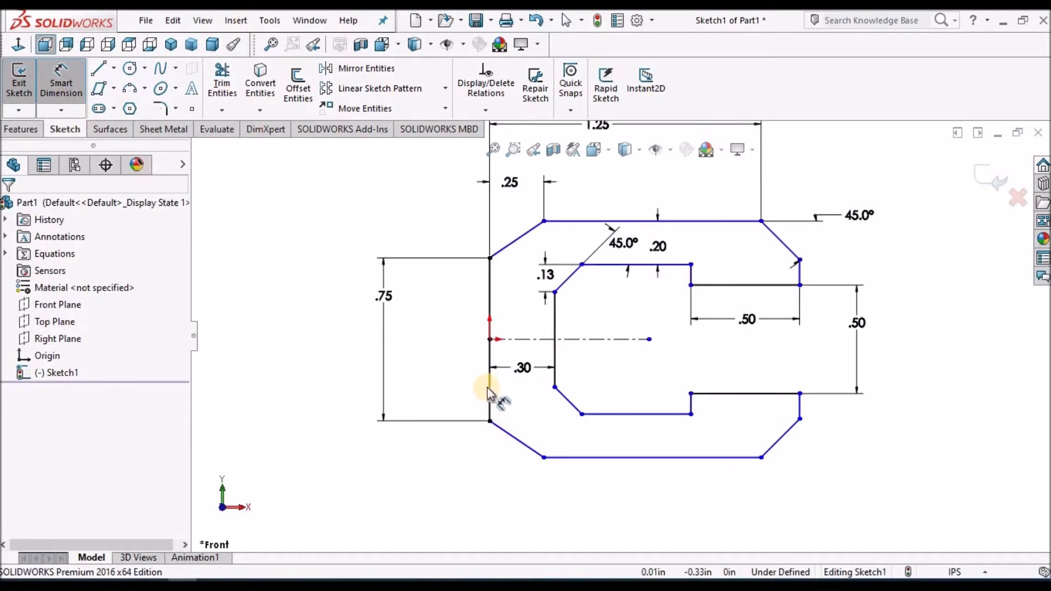
pyautogui.scroll(1, 487, 386)
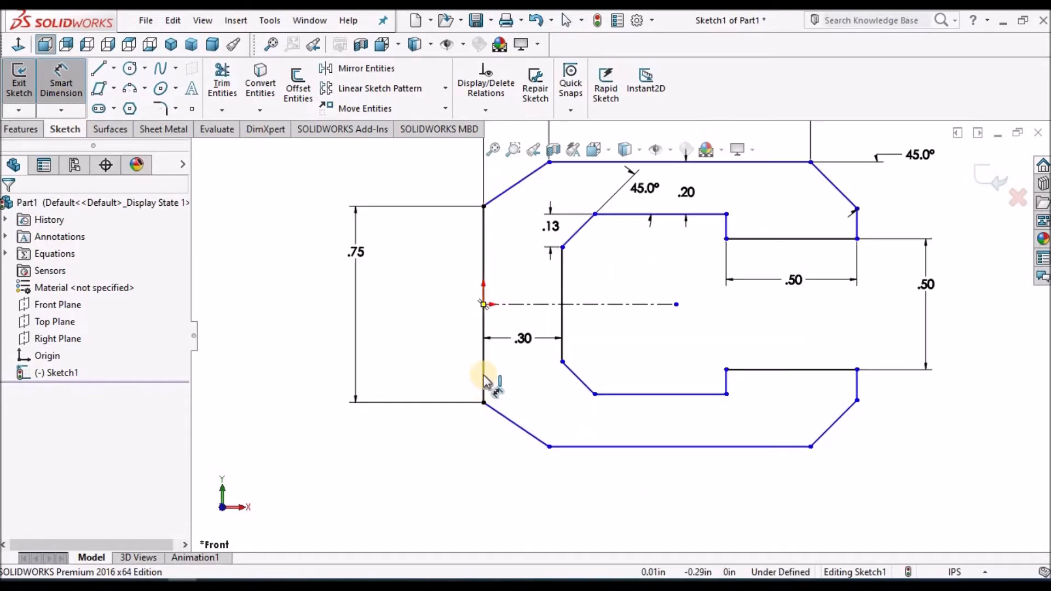
pyautogui.click(472, 260)
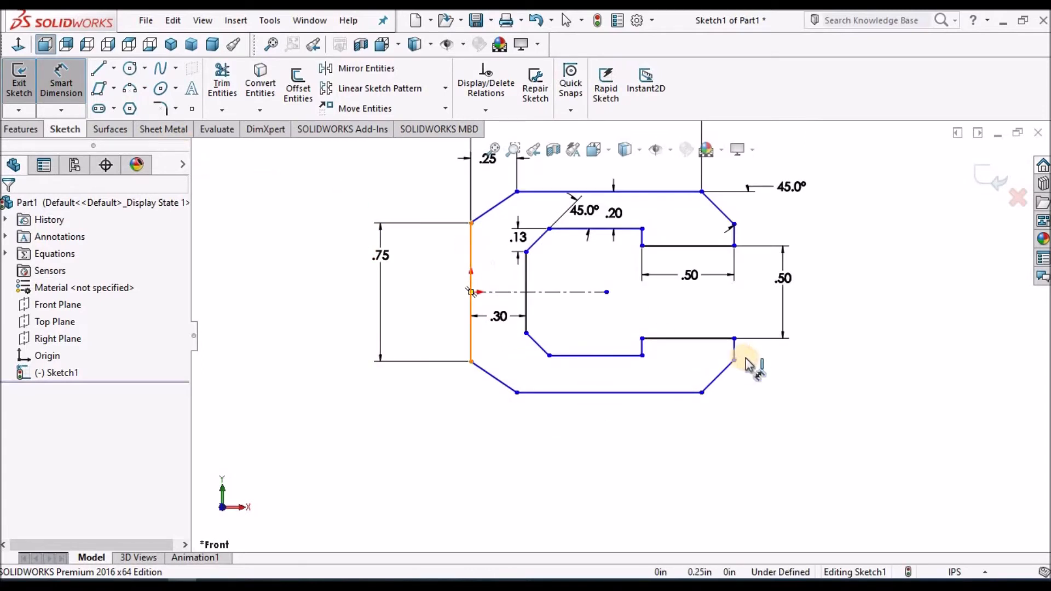
pyautogui.click(734, 346)
pyautogui.click(593, 438)
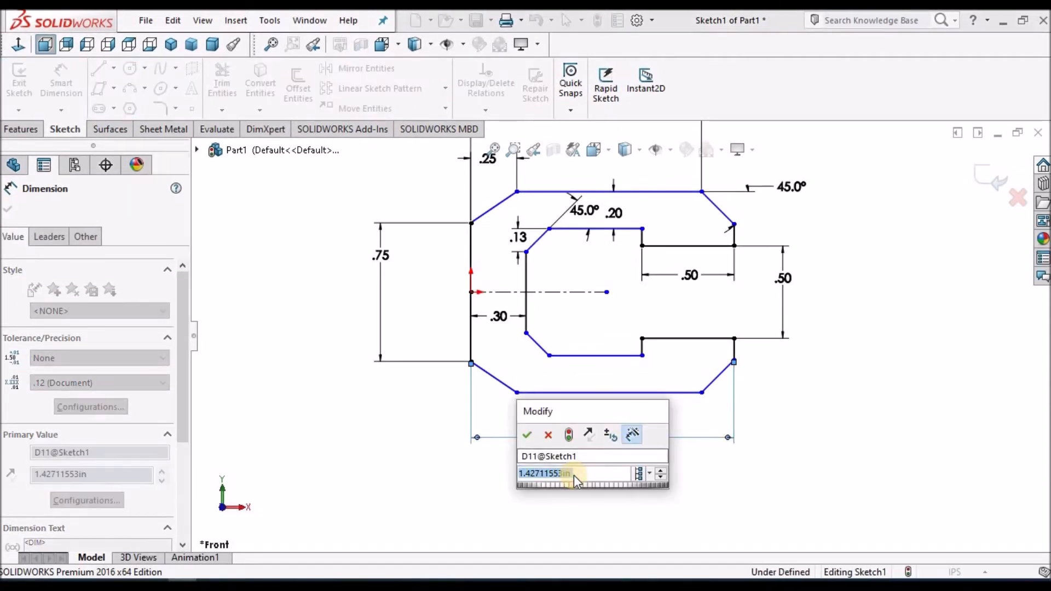
pyautogui.write('1.')
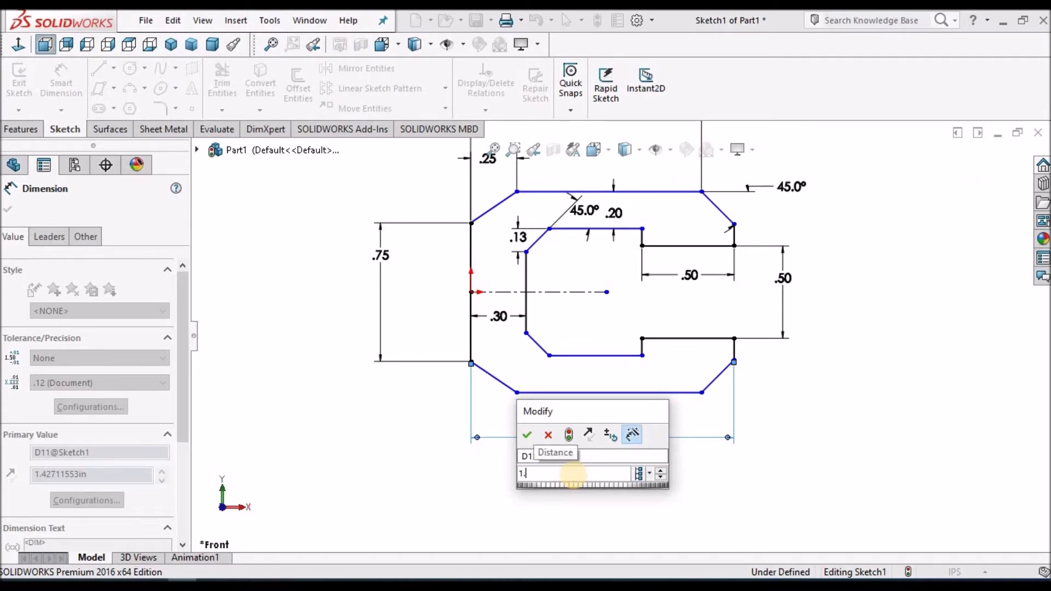
pyautogui.write('5')
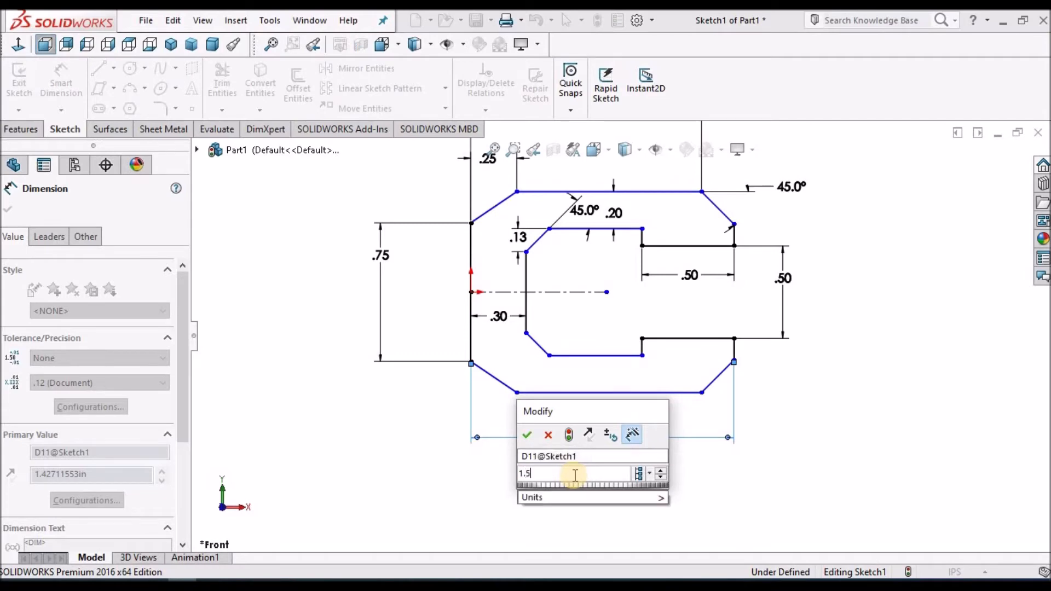
pyautogui.click(527, 435)
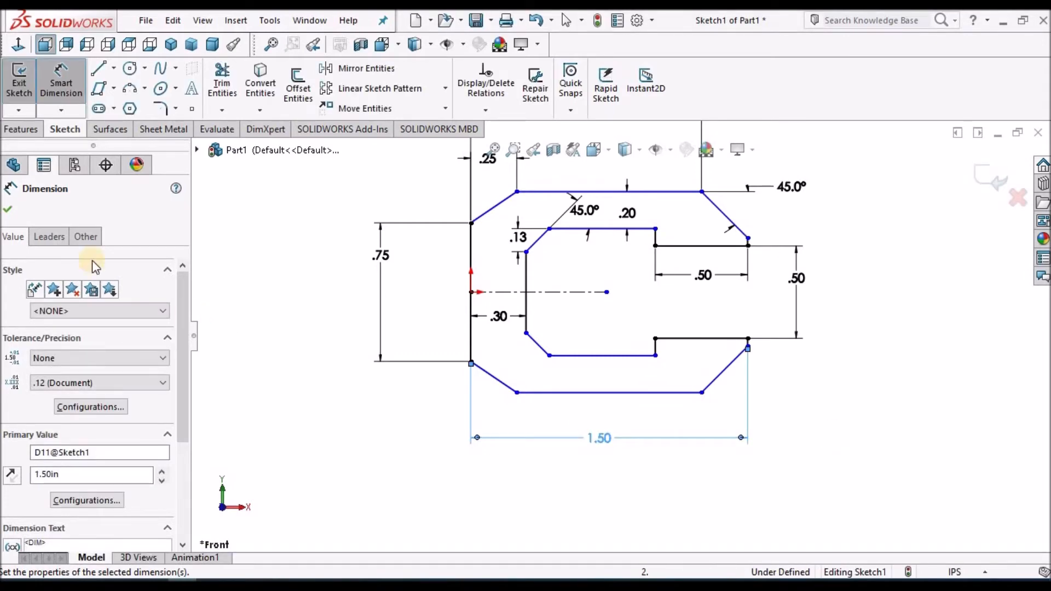
pyautogui.click(8, 213)
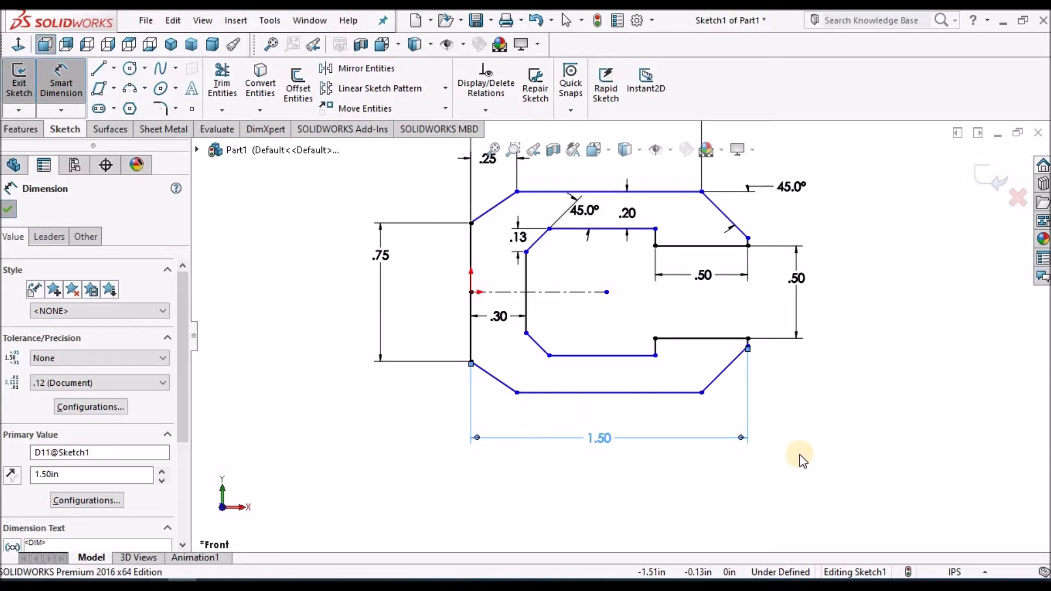
# - Dimension the overall height between the C's upper and lower outer horizontal lines as 1.25 in
pyautogui.press('f')
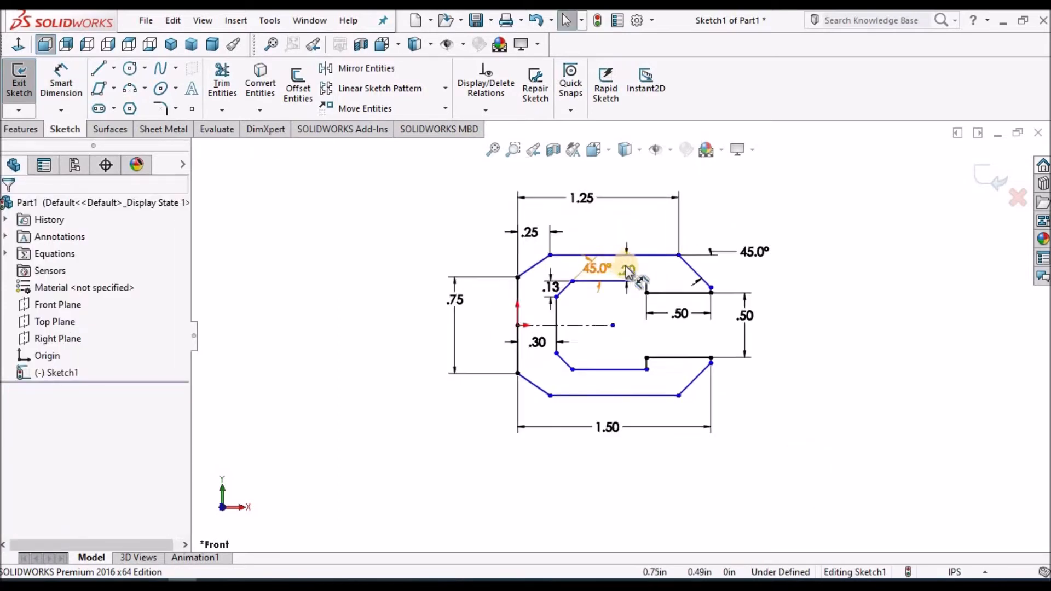
pyautogui.scroll(-3, 626, 266)
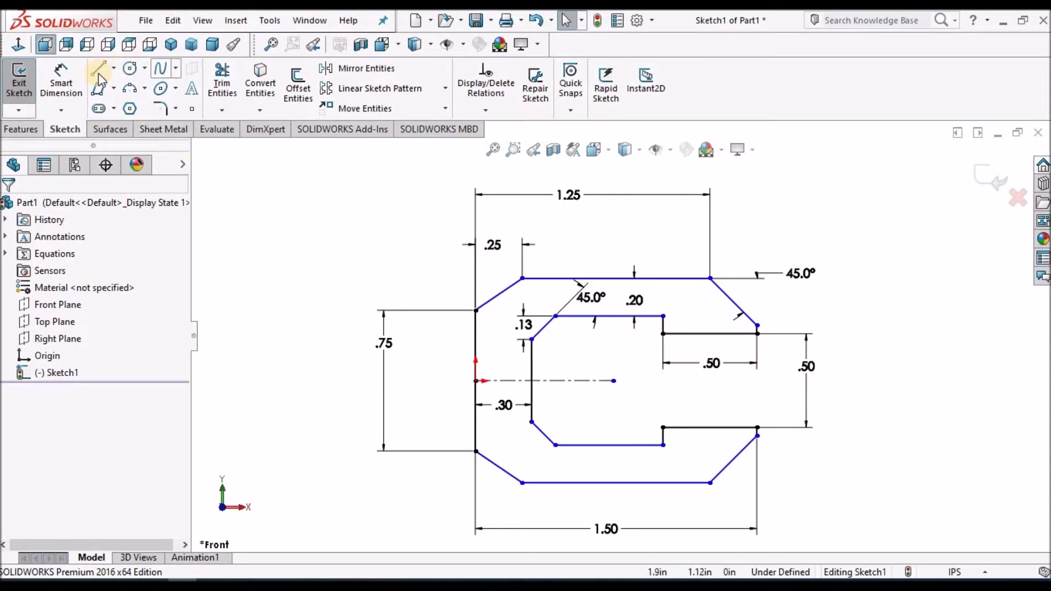
pyautogui.click(61, 80)
pyautogui.click(551, 278)
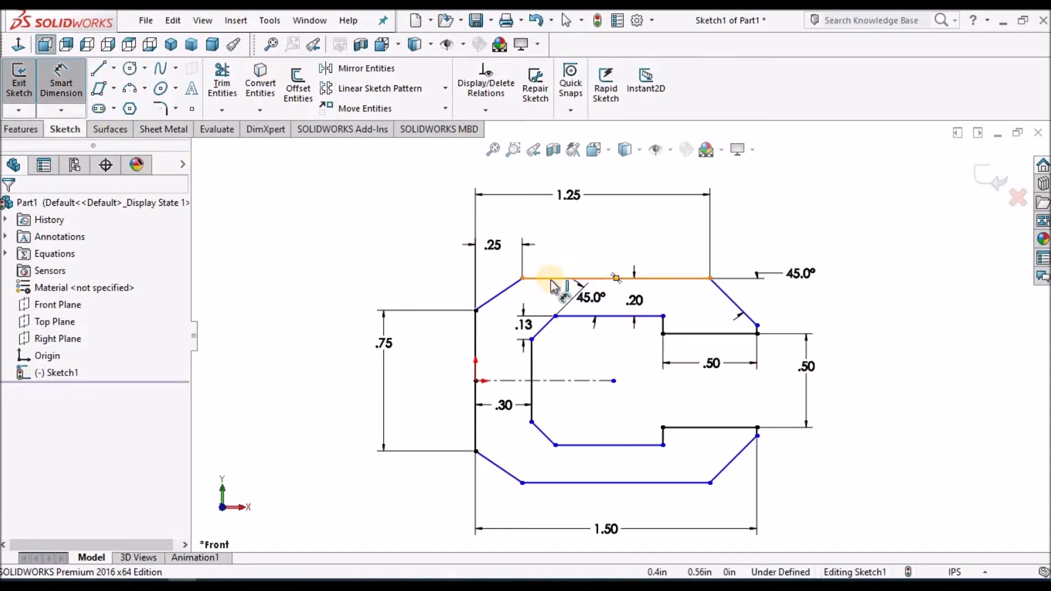
pyautogui.click(587, 484)
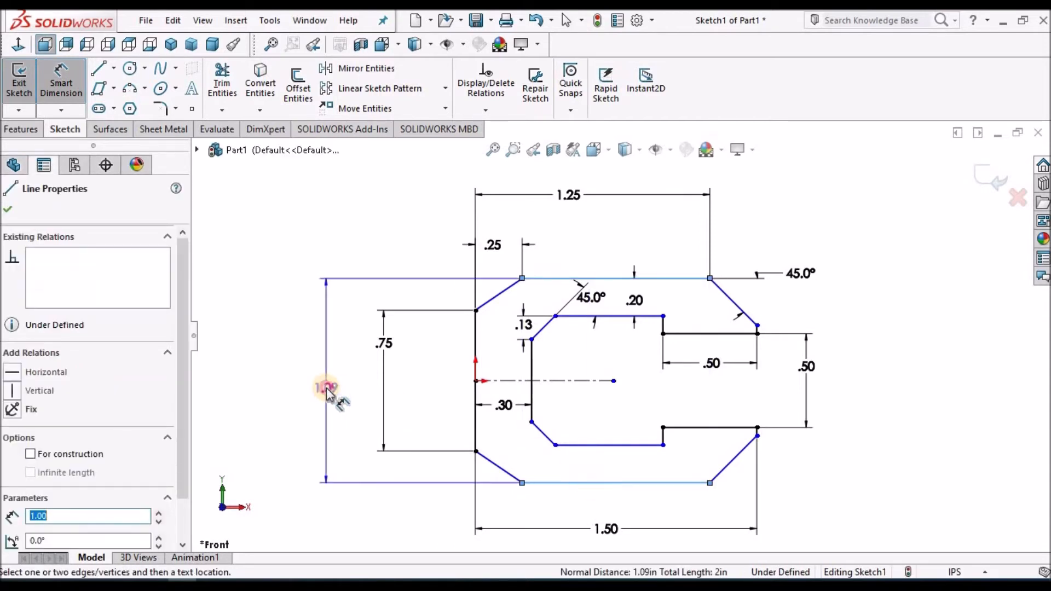
pyautogui.click(327, 394)
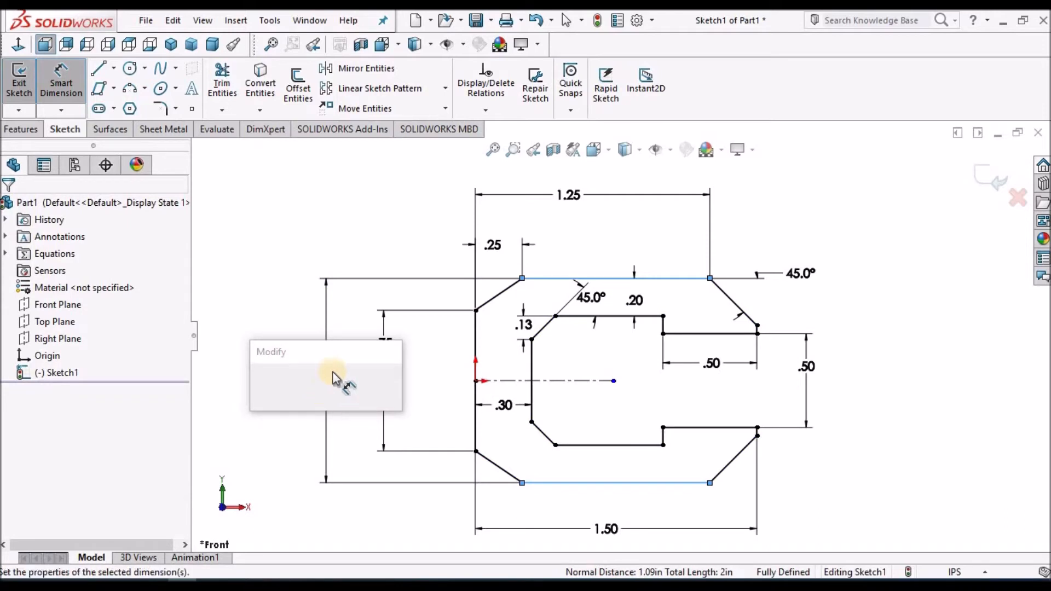
pyautogui.write('1')
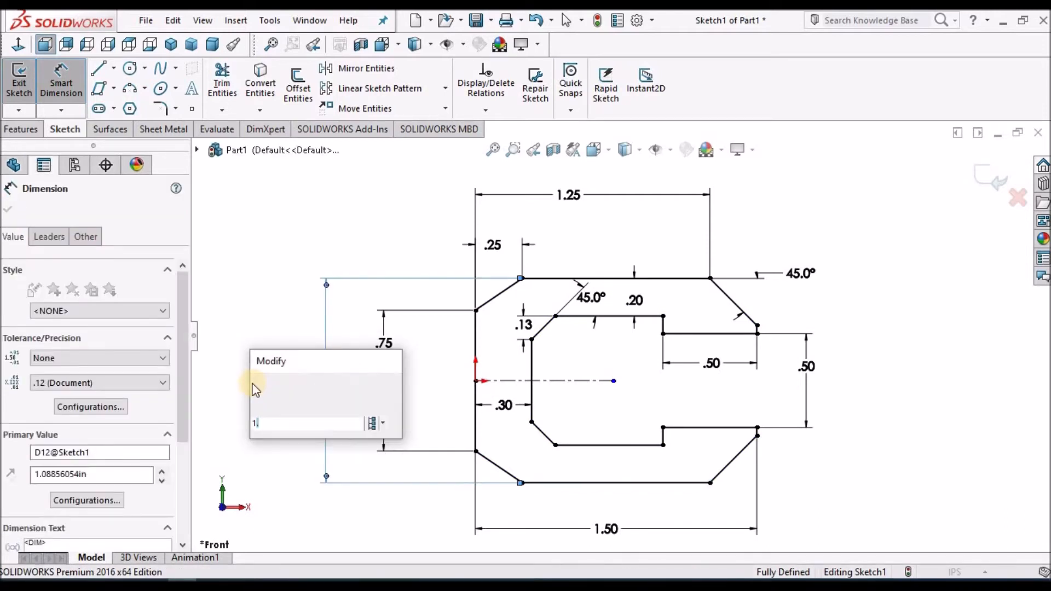
pyautogui.write('.25')
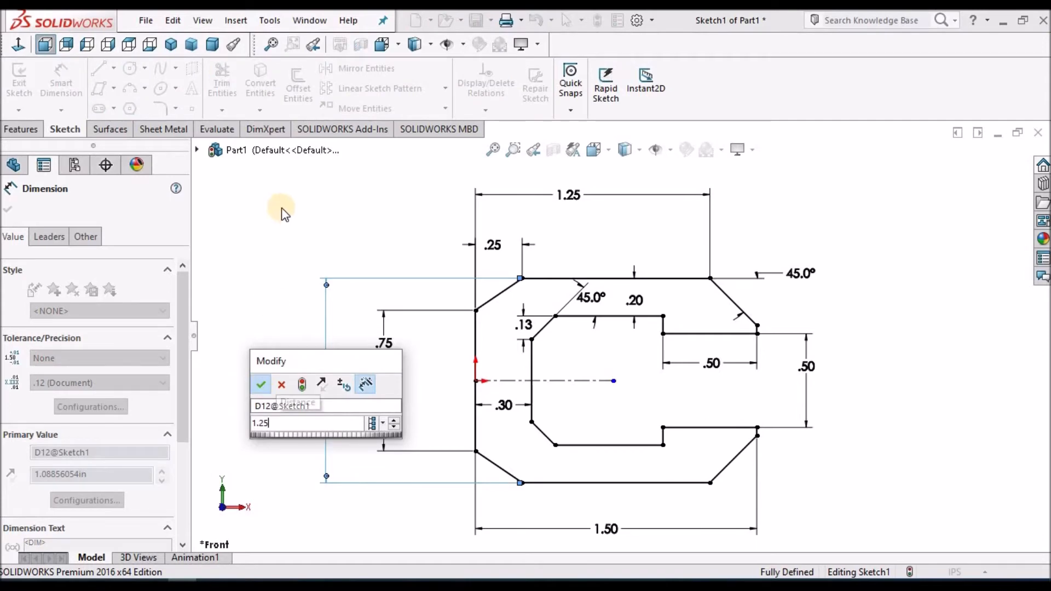
pyautogui.click(336, 231)
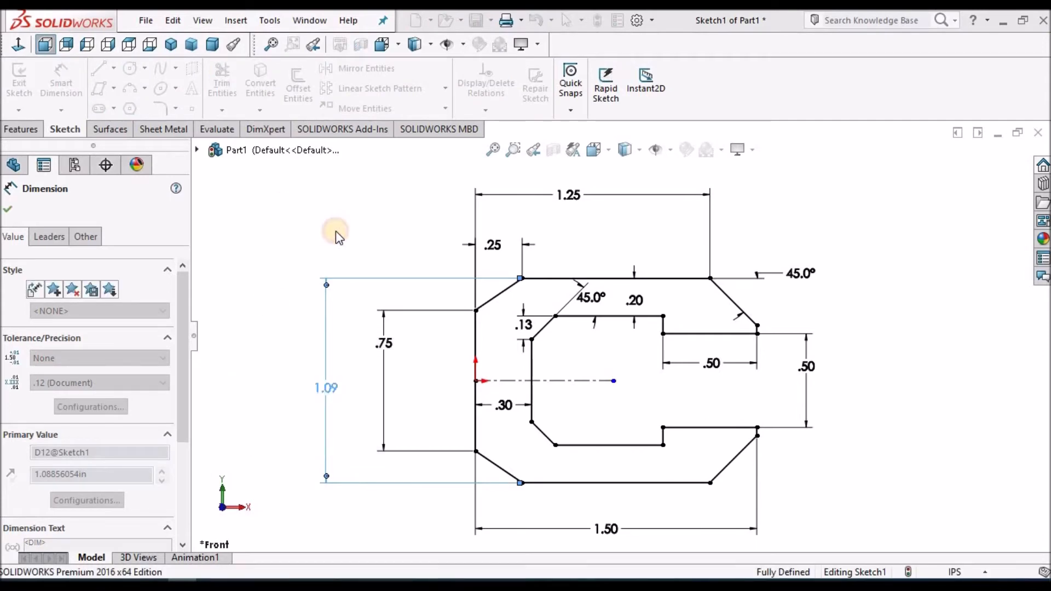
pyautogui.click(470, 285)
pyautogui.scroll(2, 599, 352)
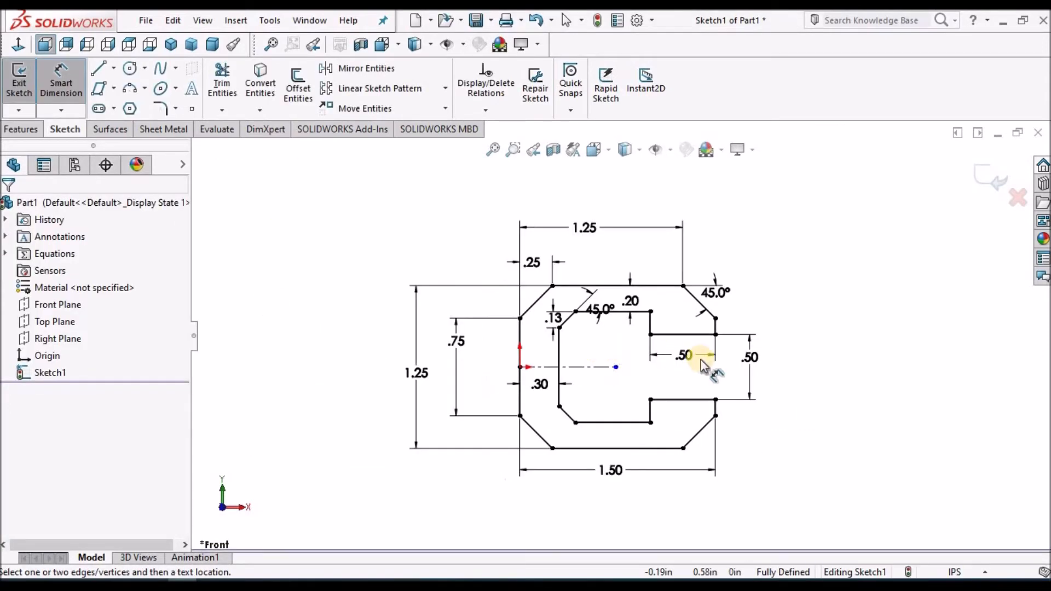
# - Exit the sketch and save the part as Part1 in the CAD folder on the Desktop
pyautogui.scroll(1, 702, 360)
pyautogui.scroll(-2, 602, 368)
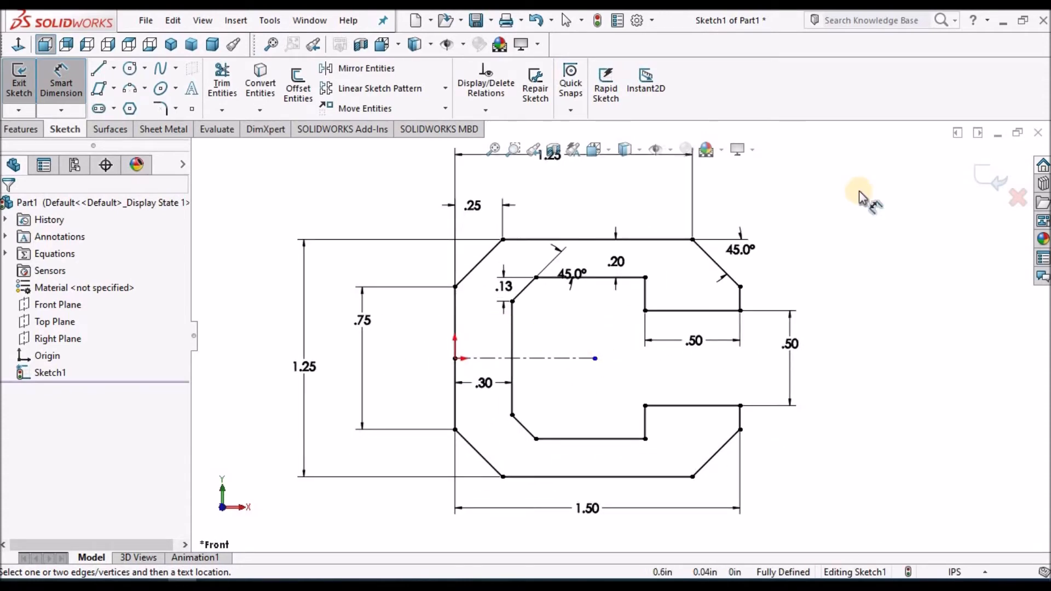
pyautogui.scroll(2, 619, 331)
pyautogui.click(977, 177)
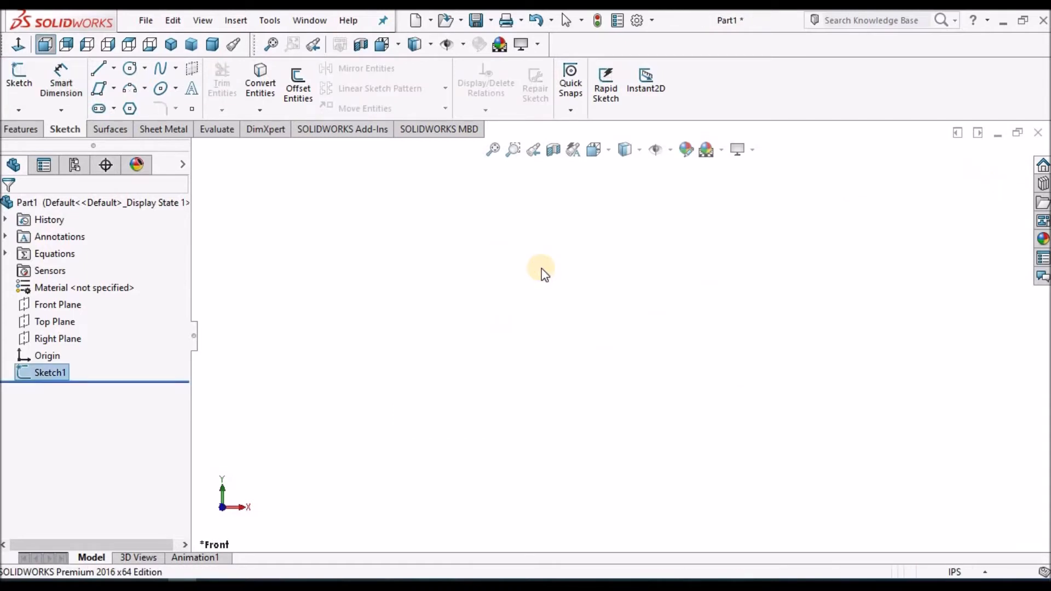
pyautogui.click(475, 20)
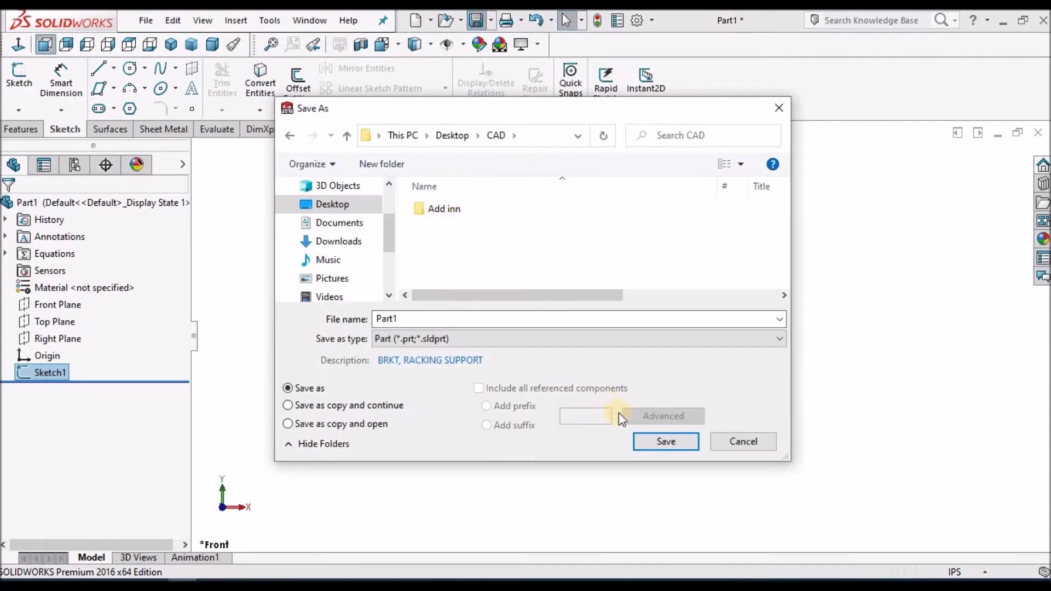
pyautogui.click(663, 442)
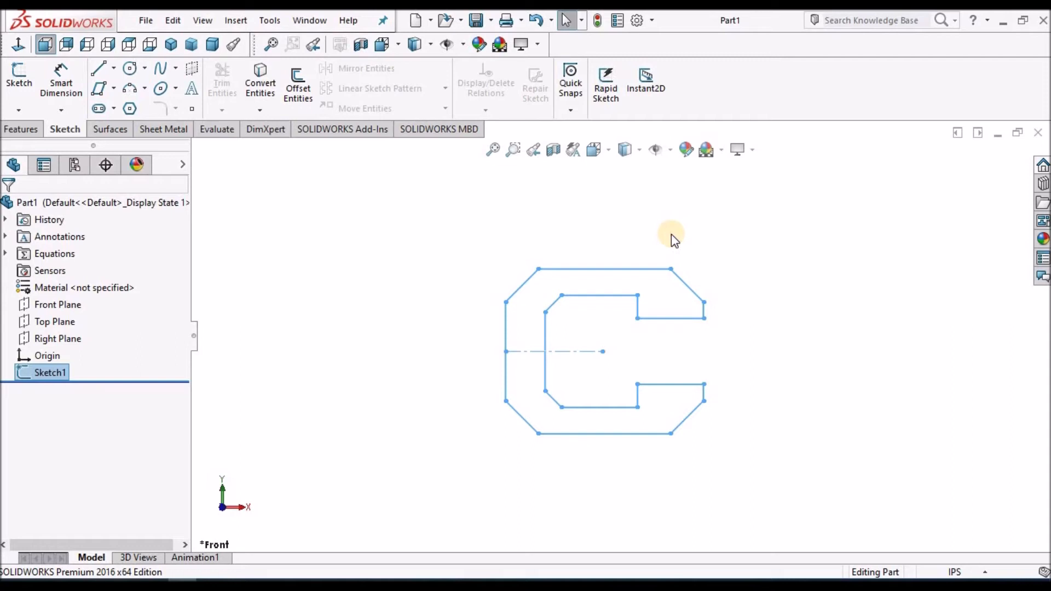
# - Extrude the C-shaped profile as a blind boss with a depth of 0.20 in and save the part
pyautogui.click(15, 132)
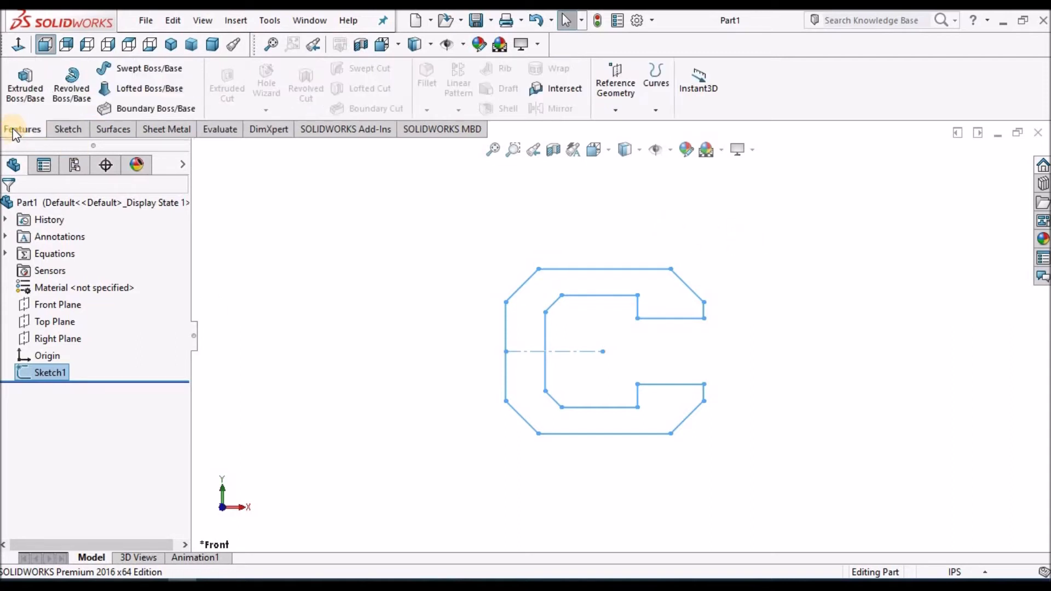
pyautogui.click(27, 80)
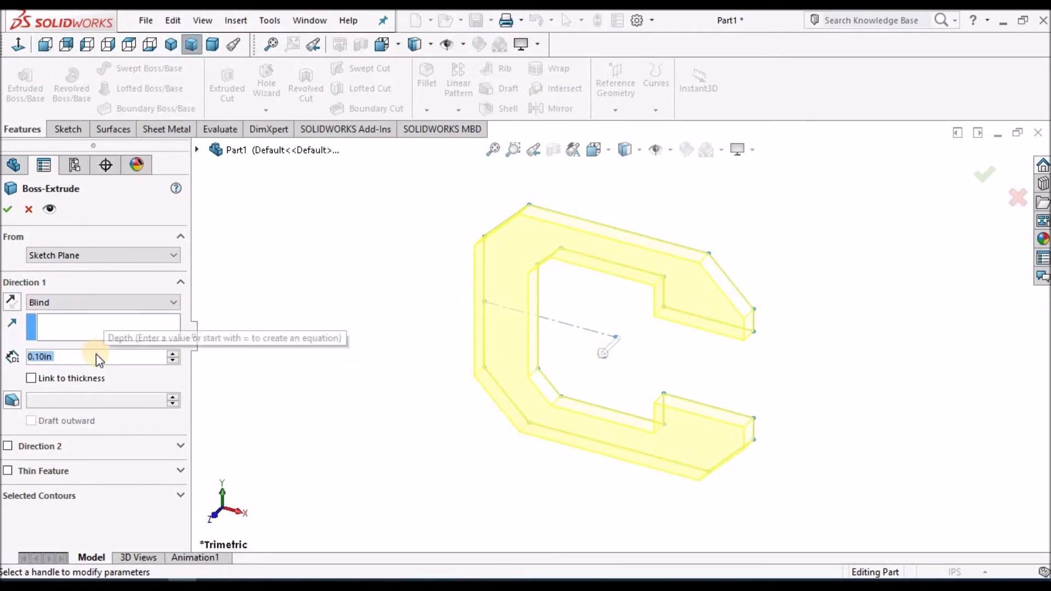
pyautogui.write('.2')
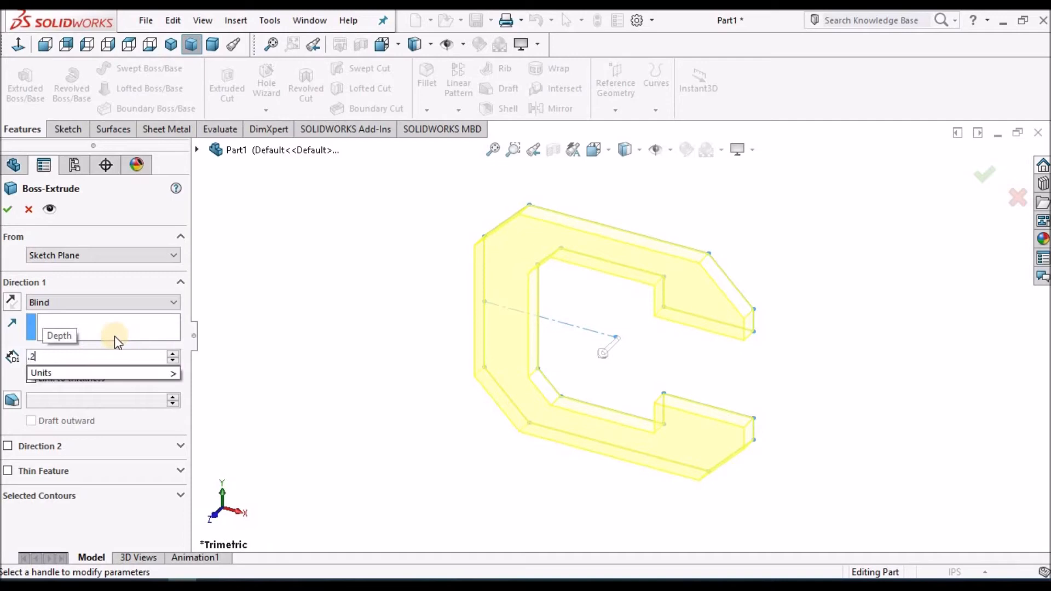
pyautogui.press('Return')
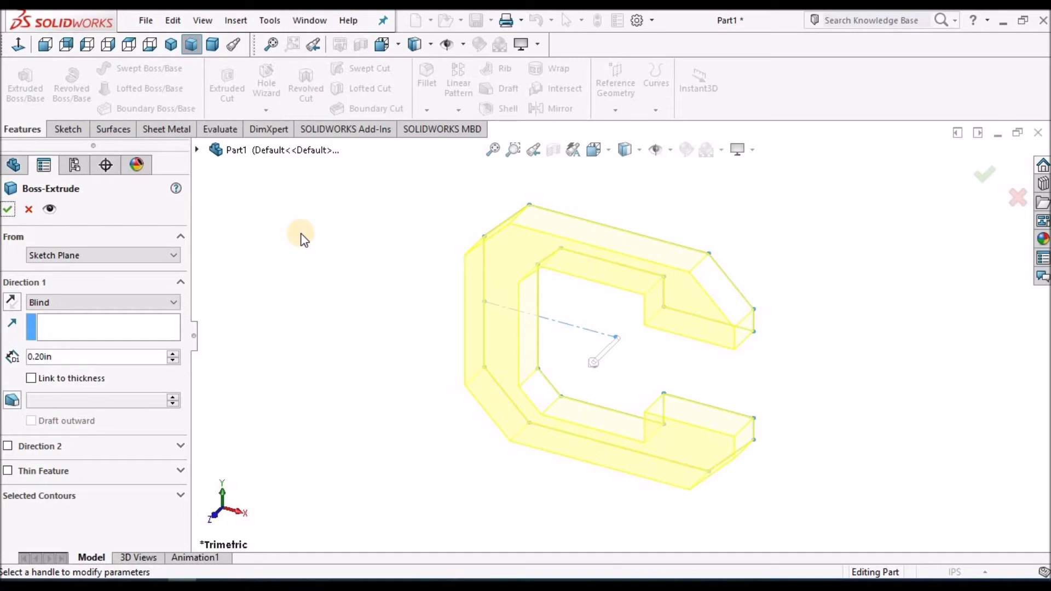
pyautogui.click(9, 209)
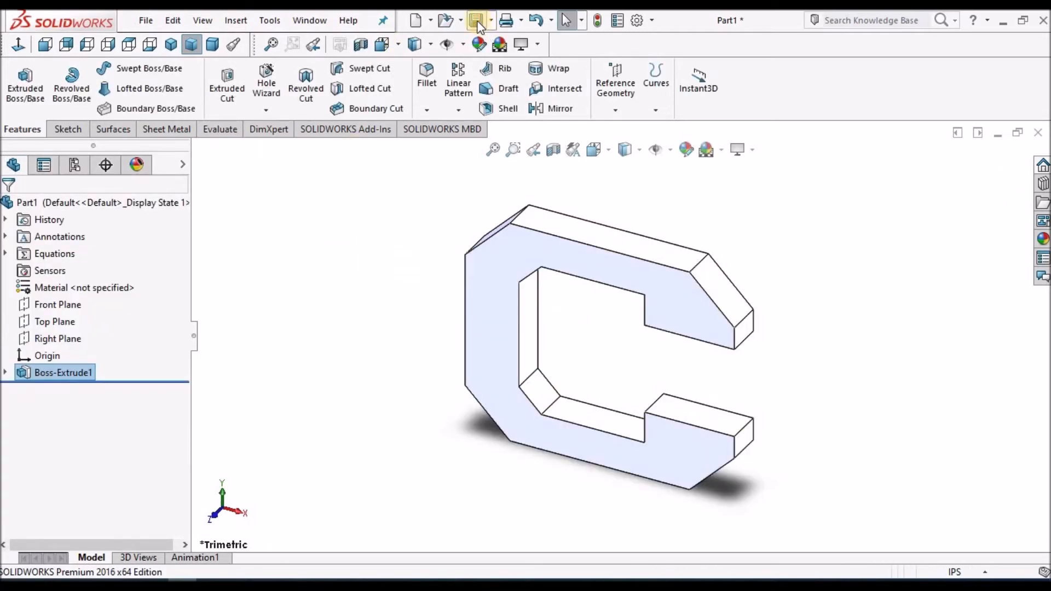
pyautogui.click(475, 22)
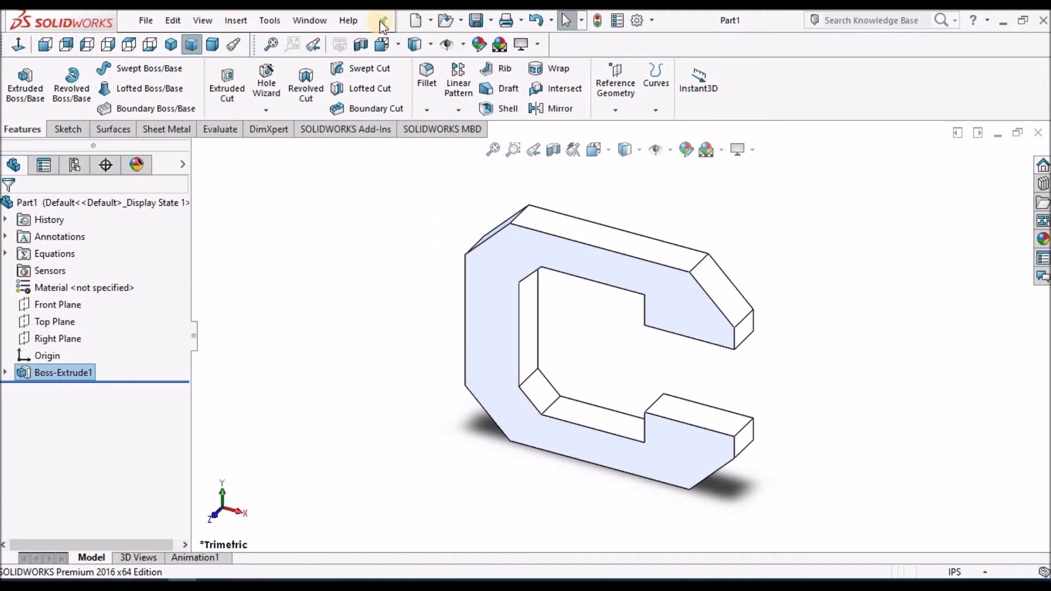
# - Create a new drawing document from the Youtube A4 Sheet template
pyautogui.click(431, 21)
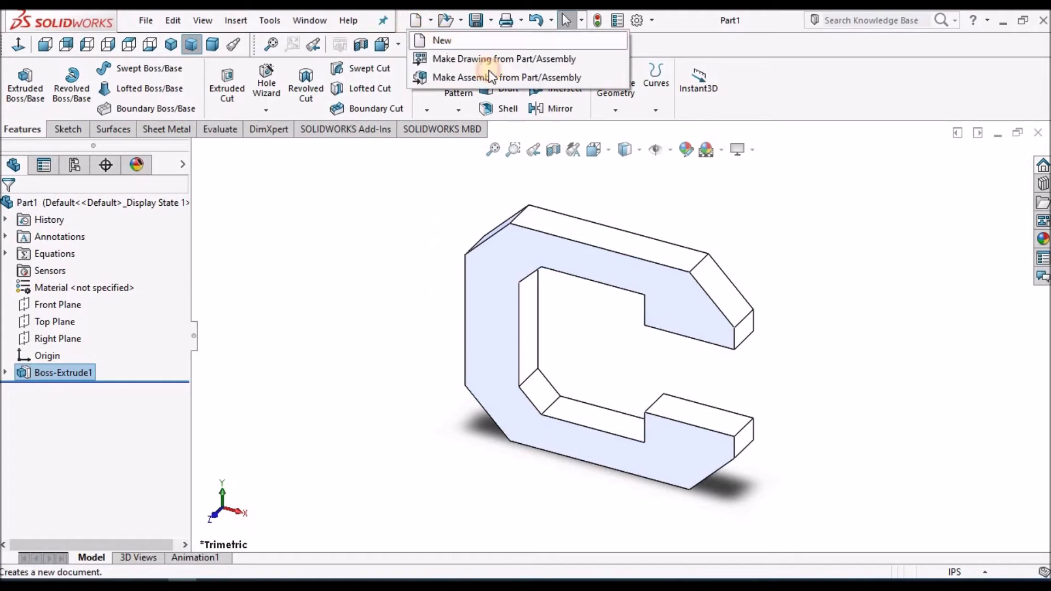
pyautogui.click(438, 40)
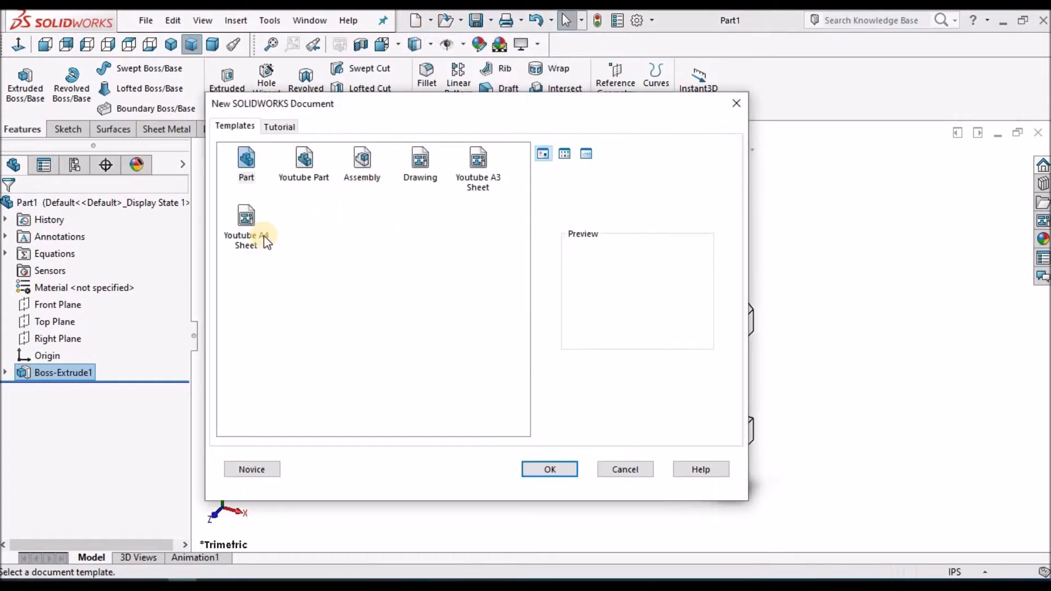
pyautogui.click(247, 224)
pyautogui.click(550, 468)
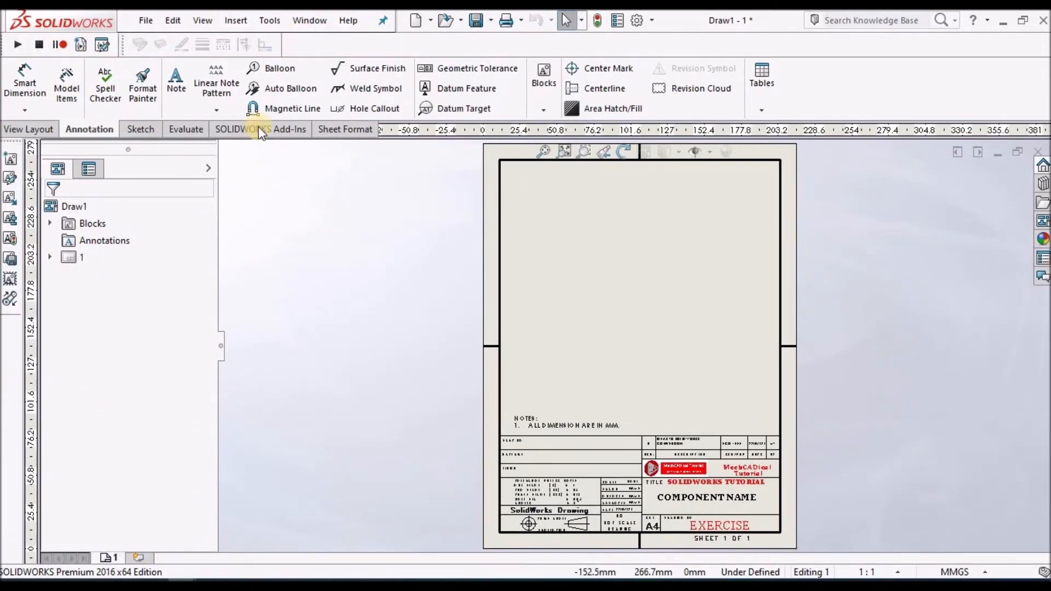
# - Insert a model view of Part1 in the upper half of the sheet, with the orientation set to Front
pyautogui.click(38, 130)
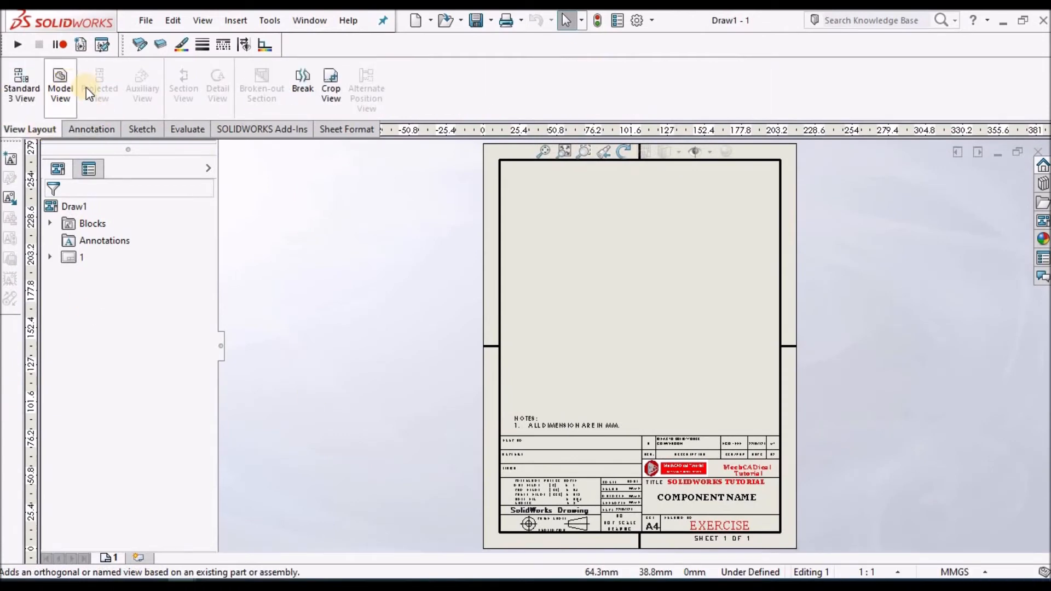
pyautogui.click(60, 83)
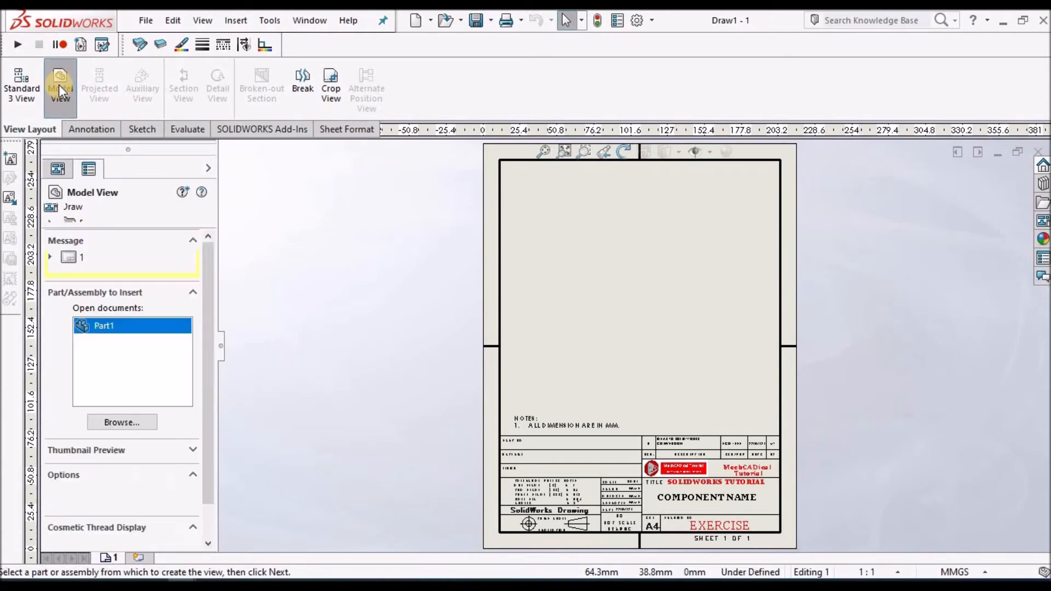
pyautogui.click(104, 327)
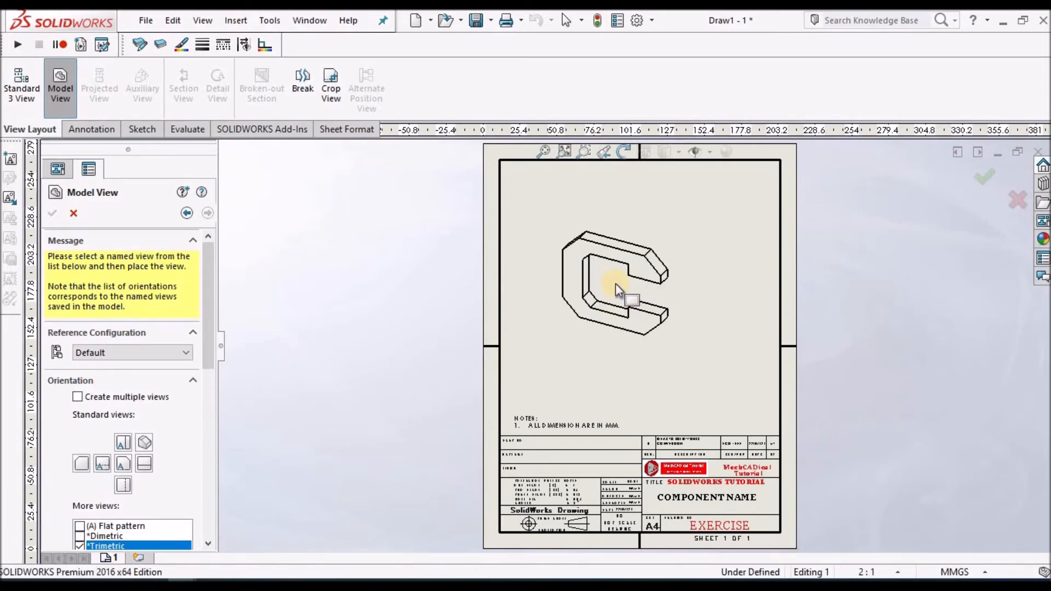
pyautogui.click(120, 465)
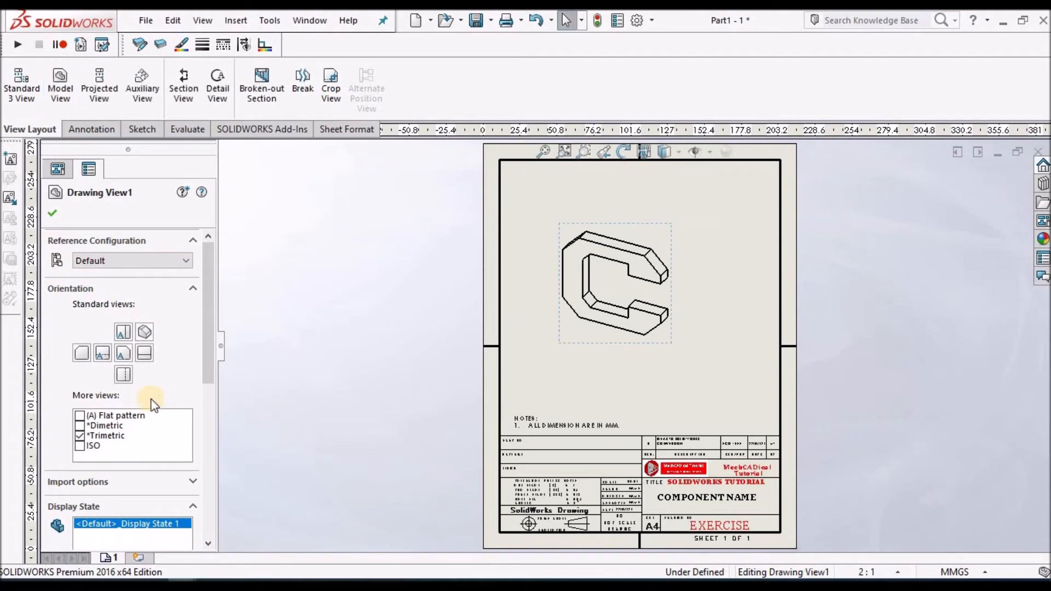
pyautogui.click(125, 353)
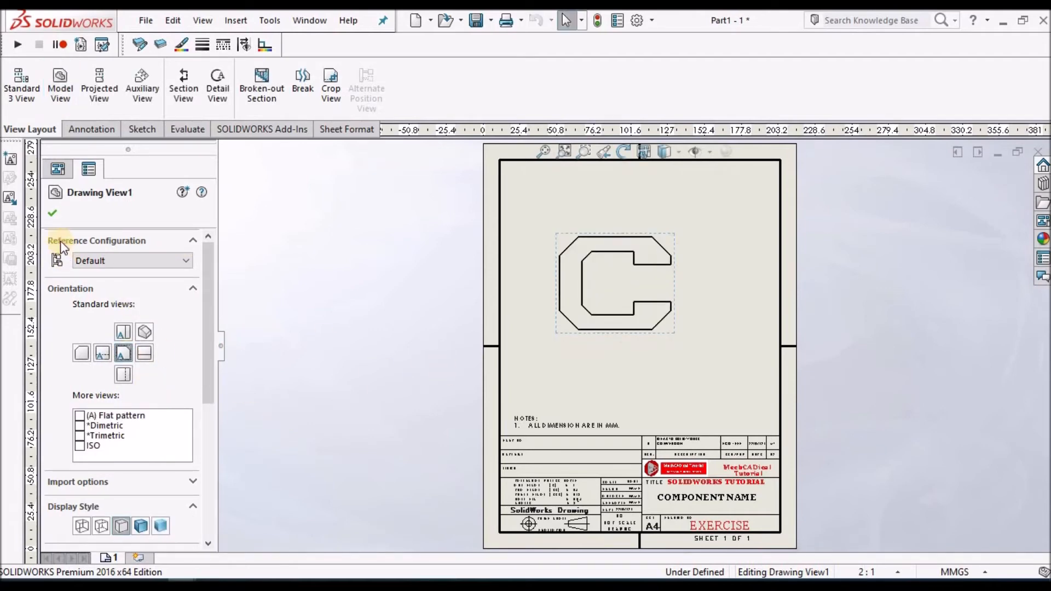
pyautogui.click(51, 209)
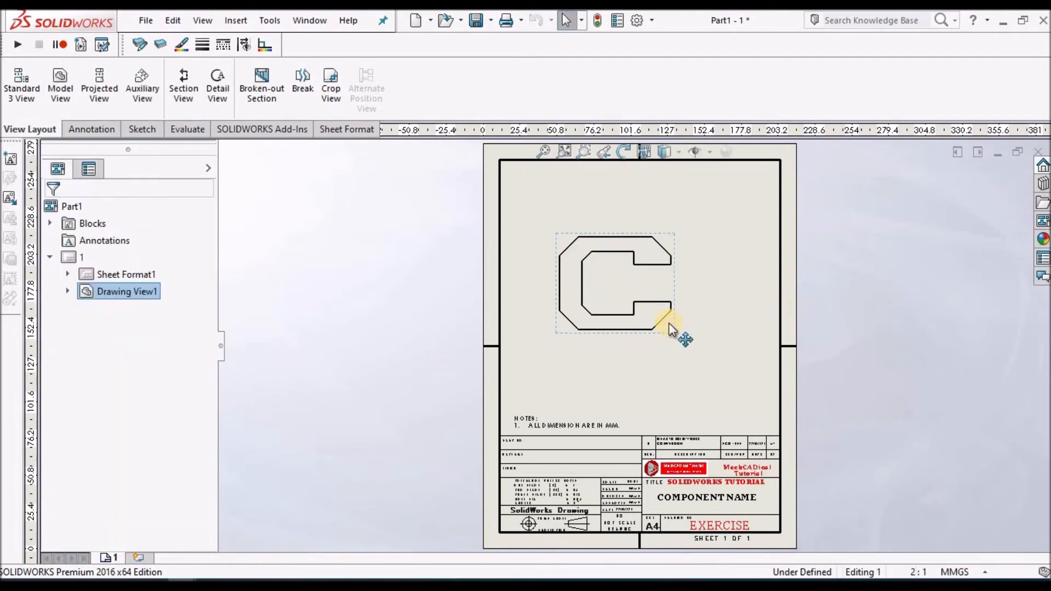
# - Move the front view to the horizontal centre of the sheet
pyautogui.scroll(-1, 669, 323)
pyautogui.moveTo(653, 333)
pyautogui.mouseDown()
pyautogui.moveTo(664, 350)
pyautogui.moveTo(695, 346)
pyautogui.moveTo(677, 343)
pyautogui.mouseUp()
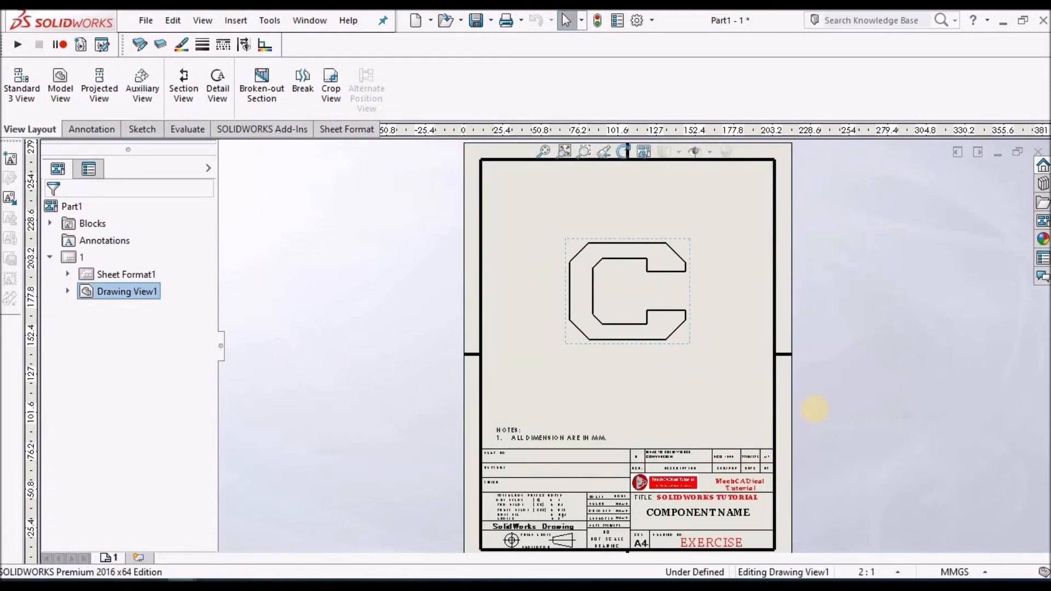
pyautogui.click(700, 311)
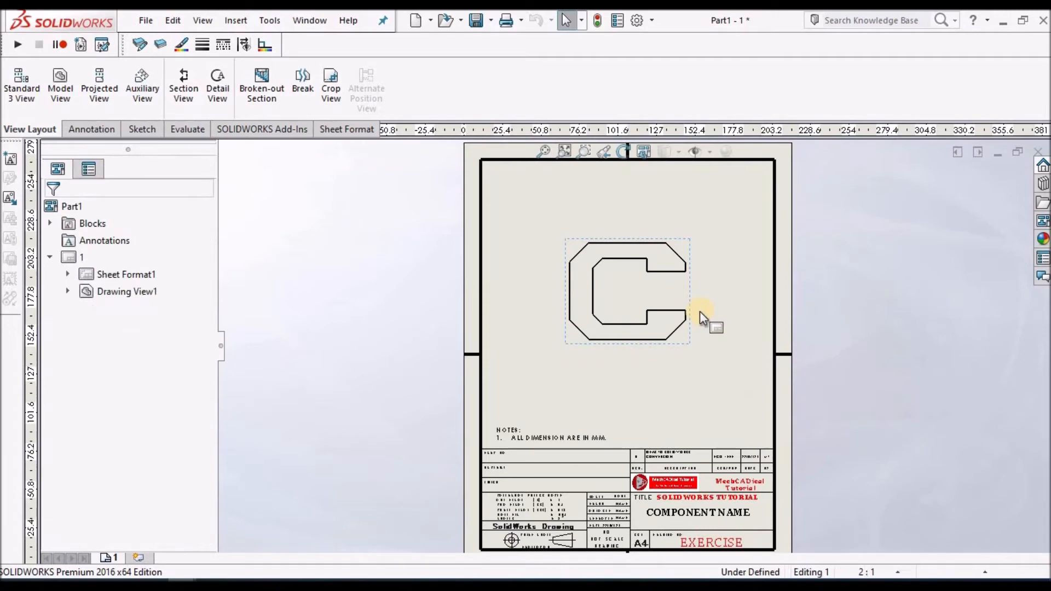
# - Dimension the C's outer vertical line in the front view, placing the dimension just outside the profile
pyautogui.scroll(-2, 700, 311)
pyautogui.scroll(-1, 700, 311)
pyautogui.scroll(3, 700, 311)
pyautogui.scroll(-1, 721, 260)
pyautogui.scroll(-1, 690, 296)
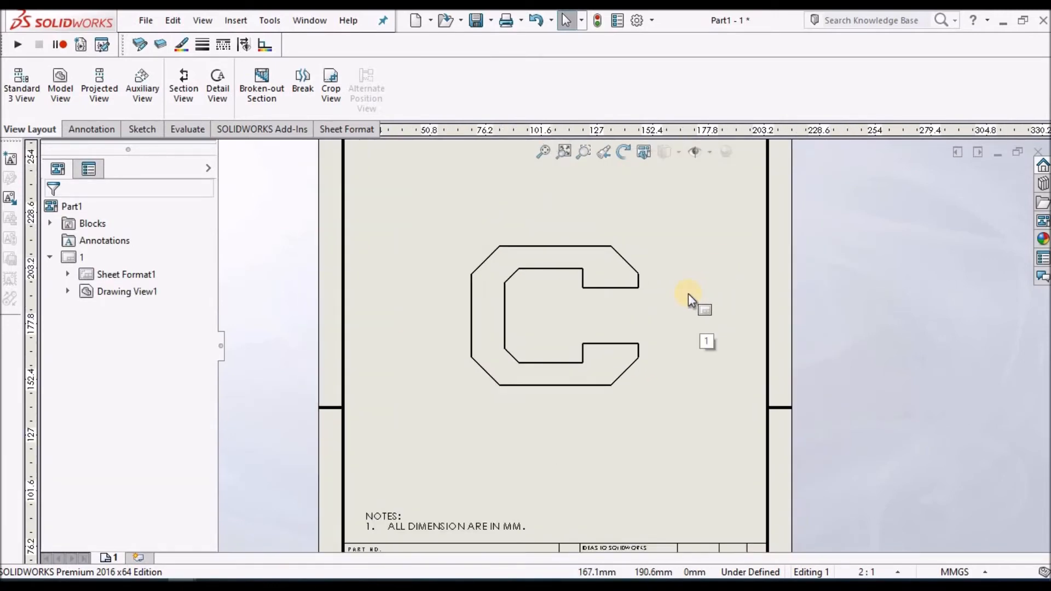
pyautogui.click(88, 133)
pyautogui.click(24, 79)
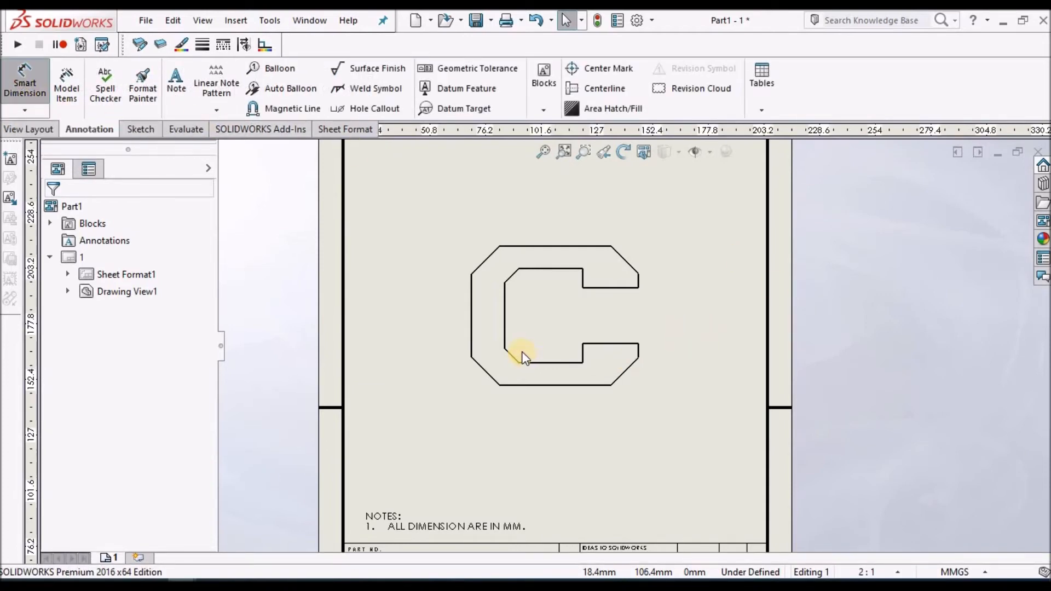
pyautogui.scroll(-3, 489, 338)
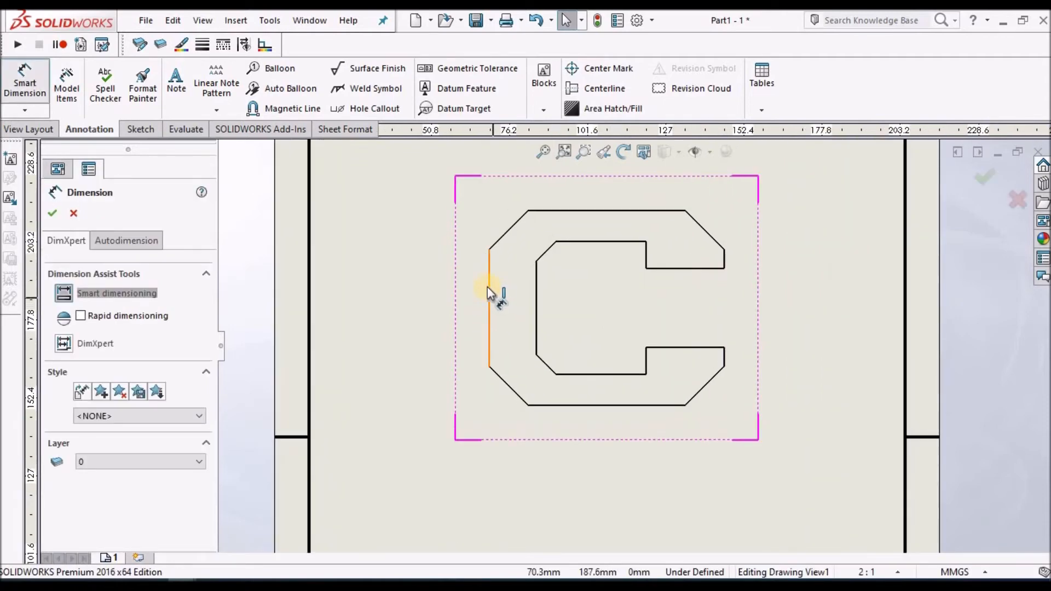
pyautogui.click(488, 287)
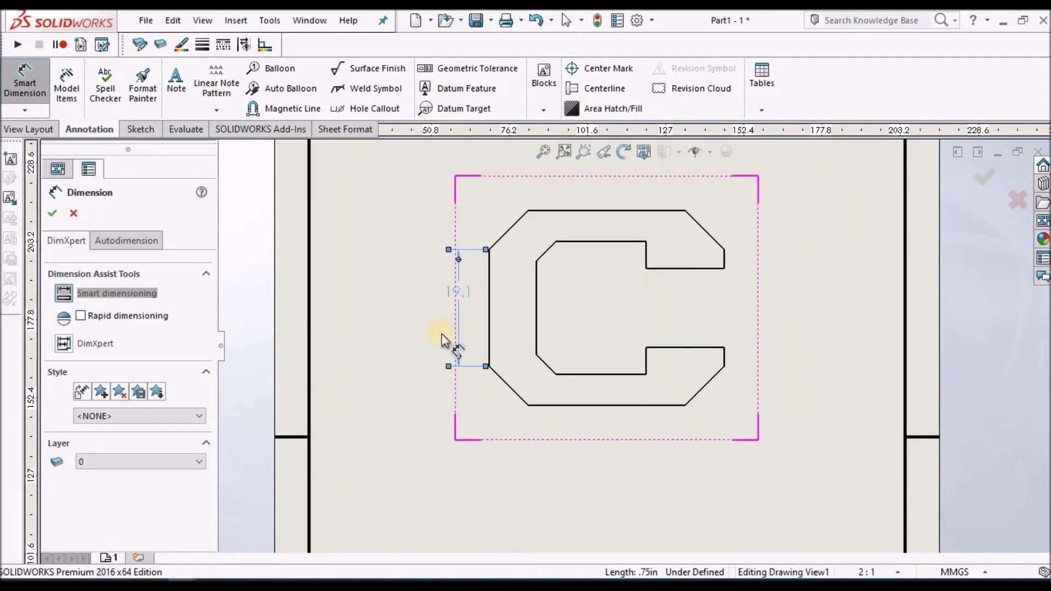
pyautogui.click(53, 209)
pyautogui.press('Escape')
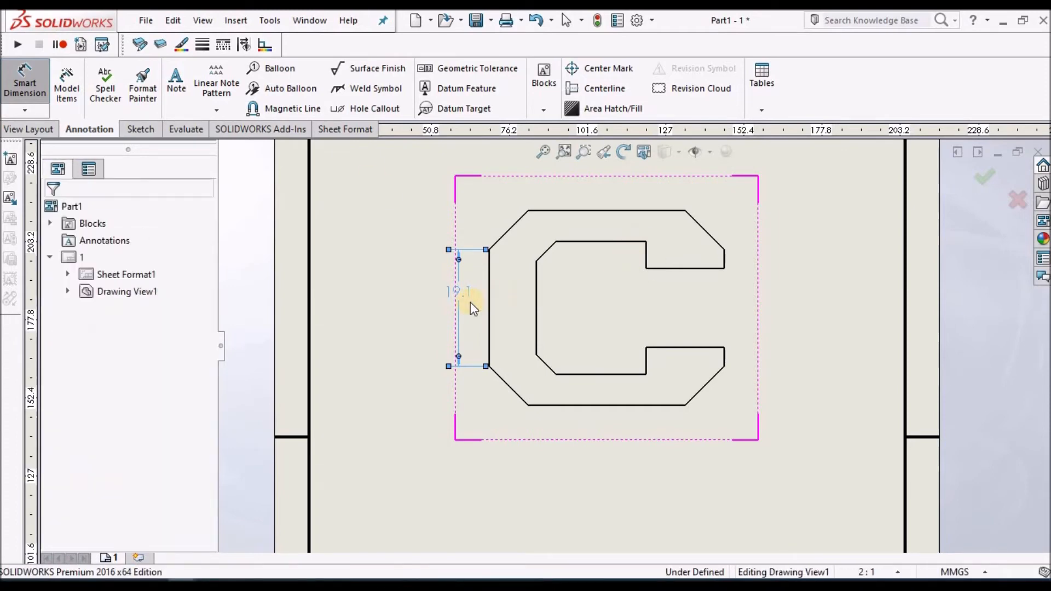
# - Set the drawing's units to IPS with two-decimal length precision (.12) and set trailing zeroes on dimensions to Show
pyautogui.click(652, 21)
pyautogui.click(667, 40)
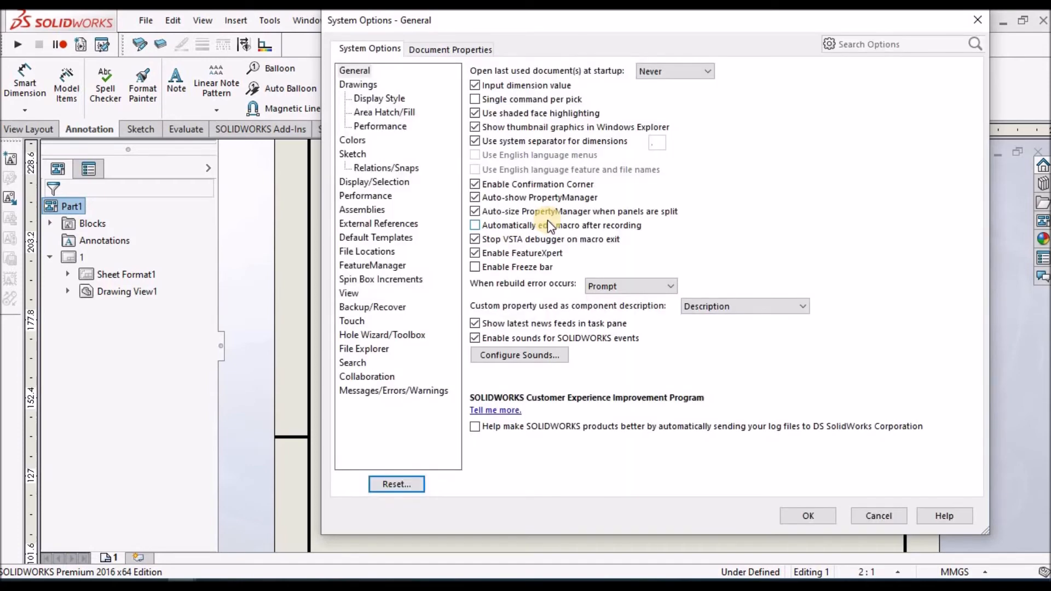
pyautogui.click(456, 50)
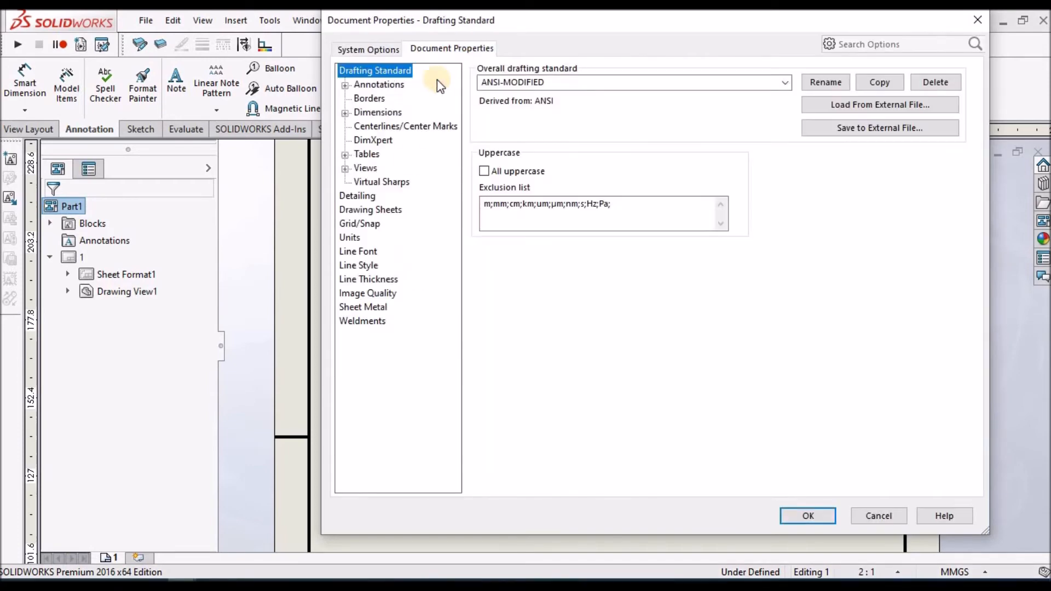
pyautogui.click(350, 238)
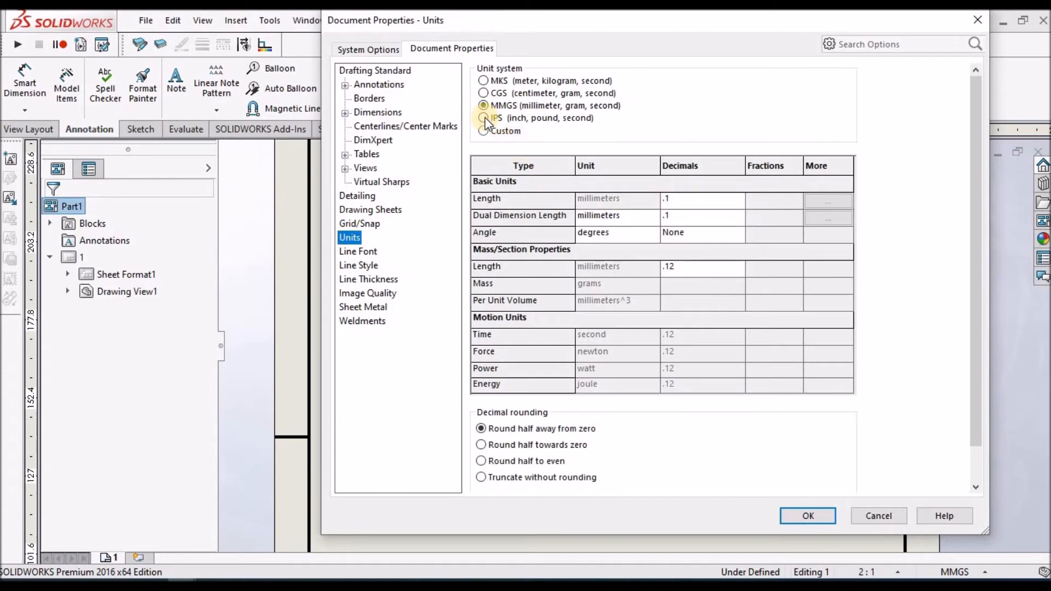
pyautogui.click(714, 202)
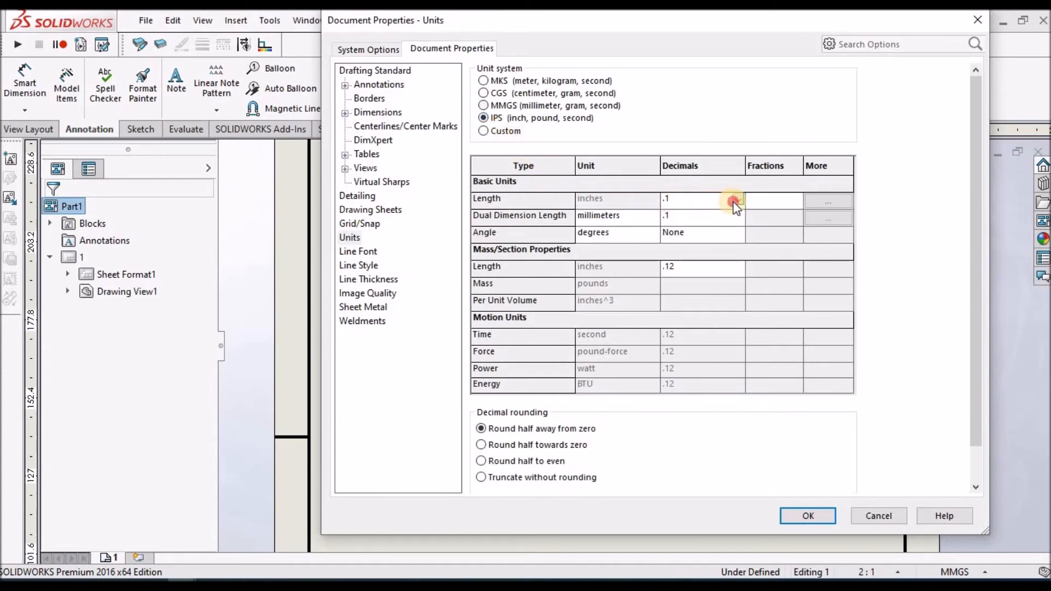
pyautogui.click(736, 200)
pyautogui.click(691, 223)
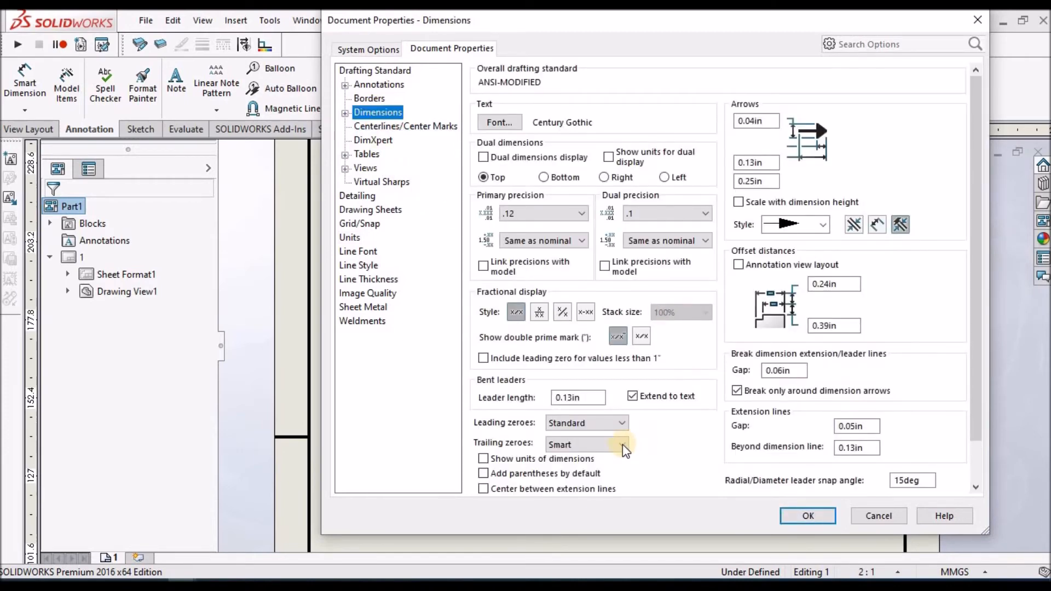
pyautogui.click(622, 447)
pyautogui.click(581, 471)
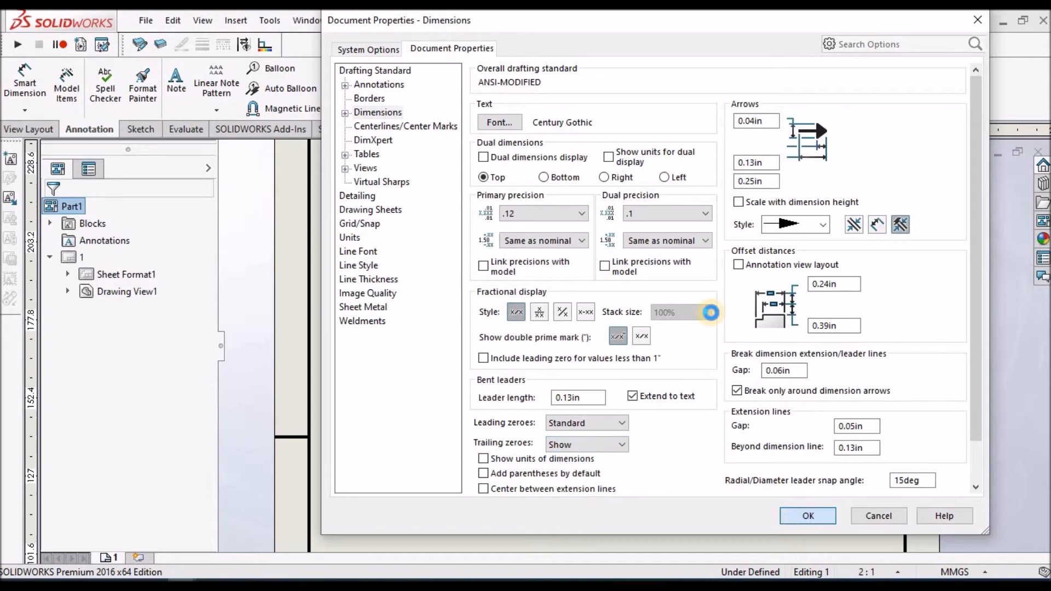
# - Dimension the horizontal distance from the C's outer vertical line to the near end of its top edge, placing it above the profile
pyautogui.scroll(-3, 679, 281)
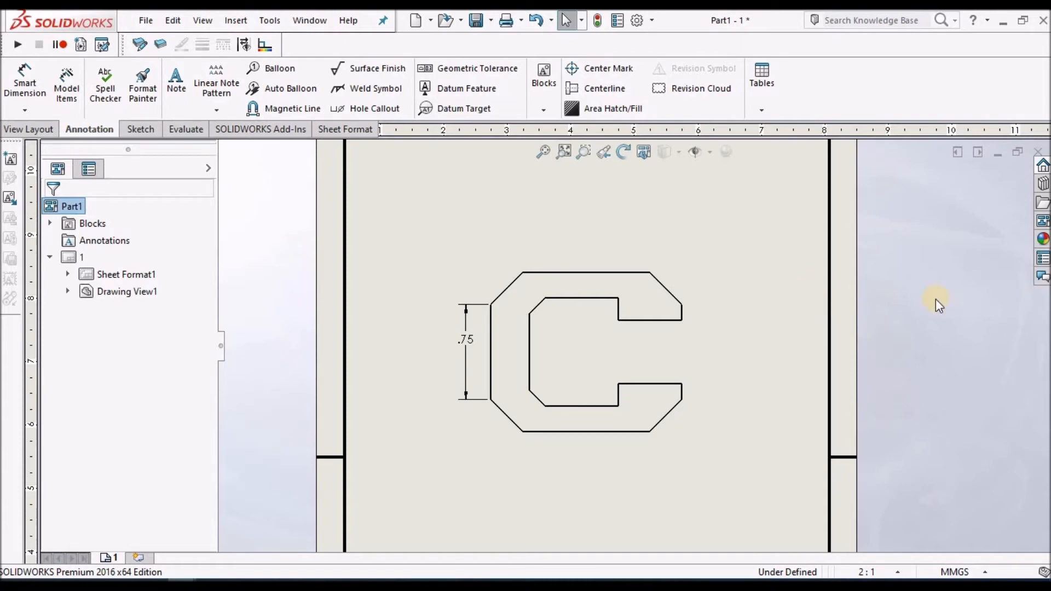
pyautogui.click(25, 83)
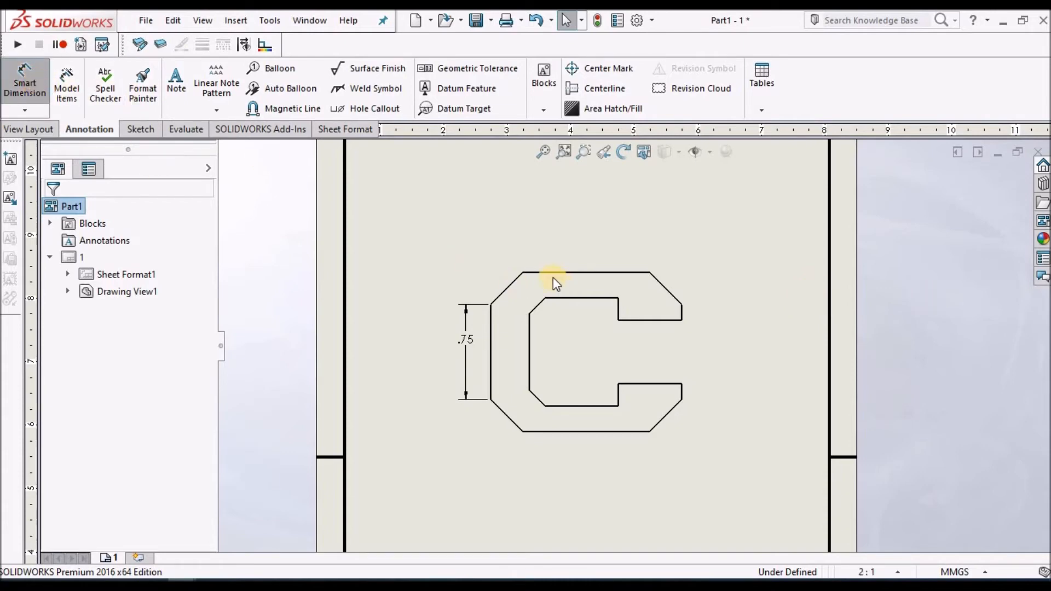
pyautogui.click(492, 326)
pyautogui.click(523, 273)
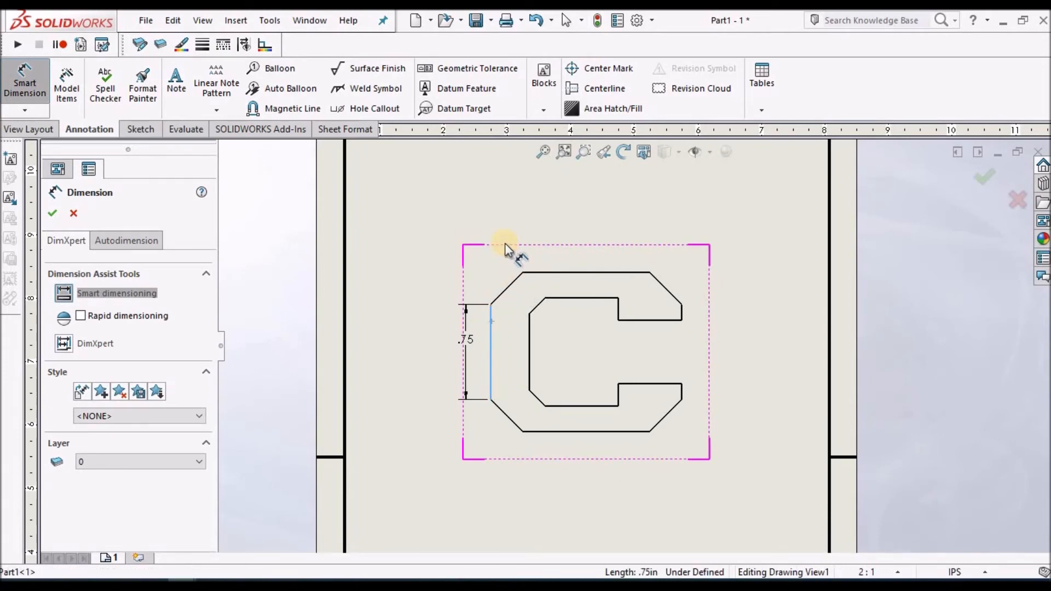
pyautogui.click(505, 249)
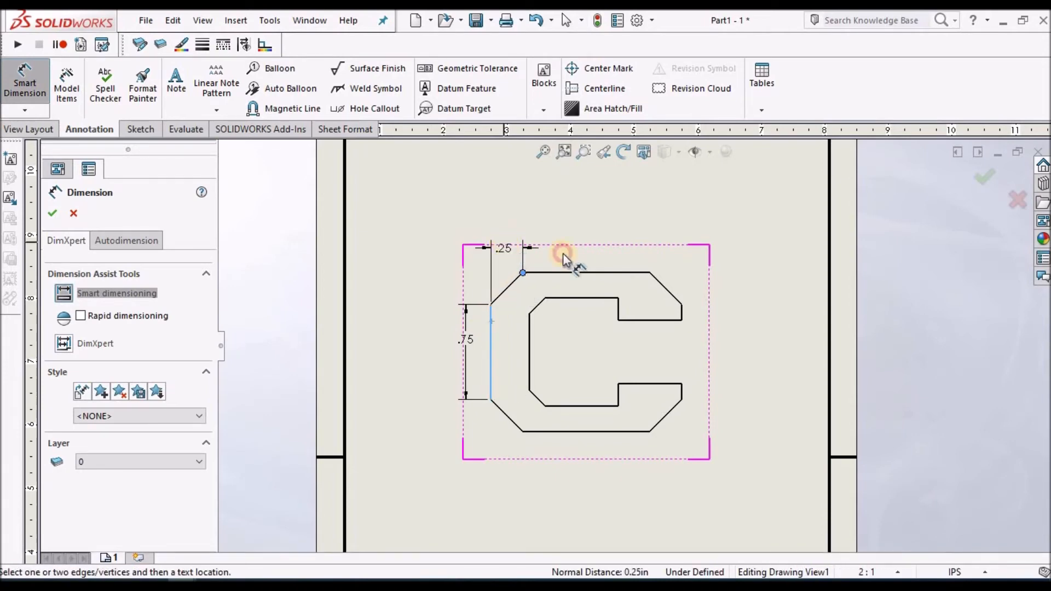
# - Dimension the thickness of the C's upper arm between its outer and inner horizontal lines, with the text between them
pyautogui.click(593, 272)
pyautogui.click(592, 298)
pyautogui.click(592, 285)
pyautogui.press('Escape')
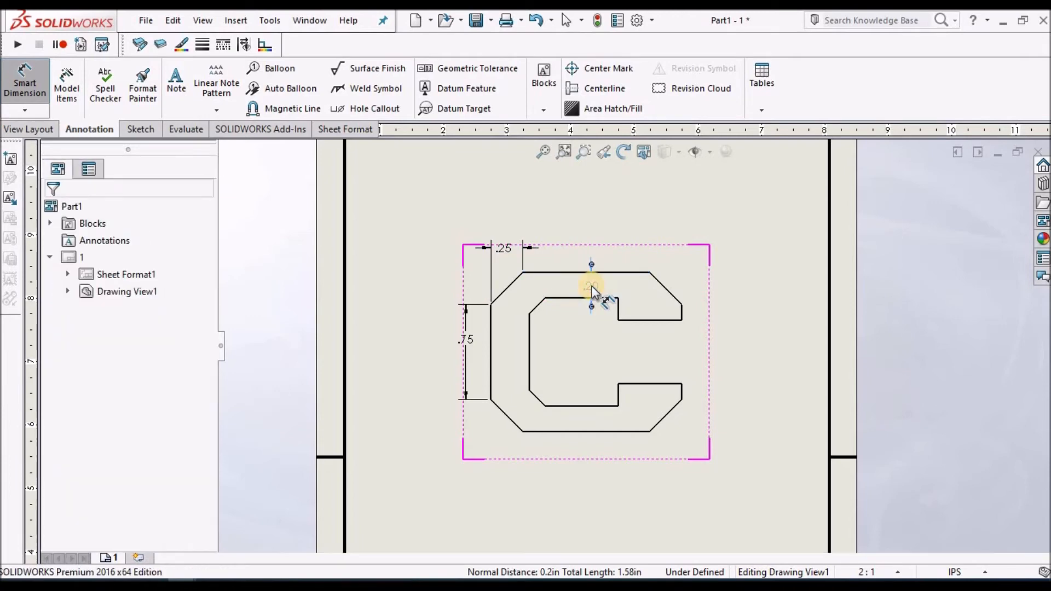
# - Dimension the horizontal distance from the outer vertical line to the far end of the top edge, above the existing .25 dimension
pyautogui.click(503, 329)
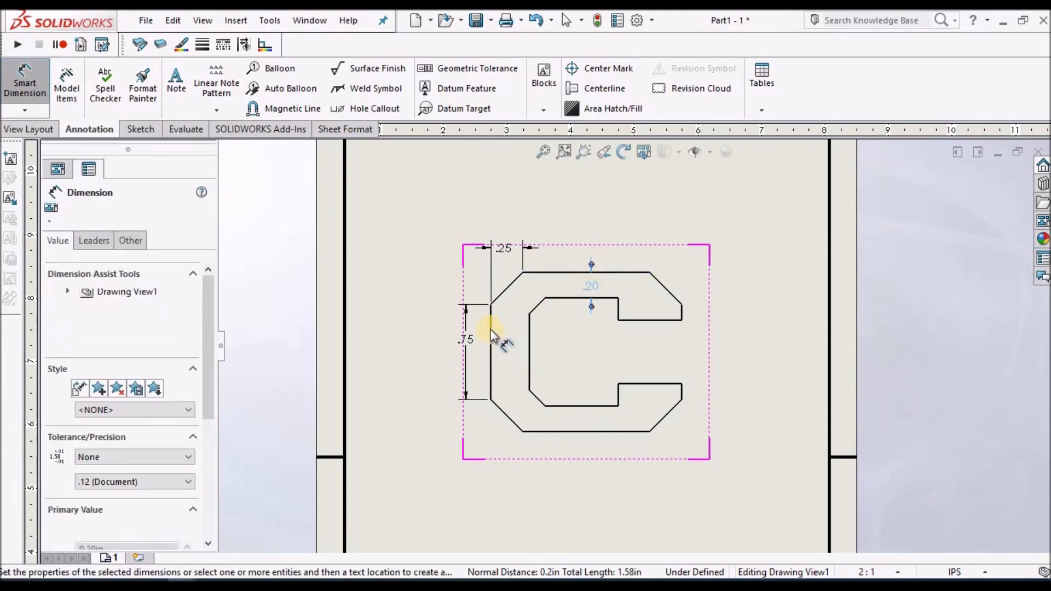
pyautogui.click(651, 272)
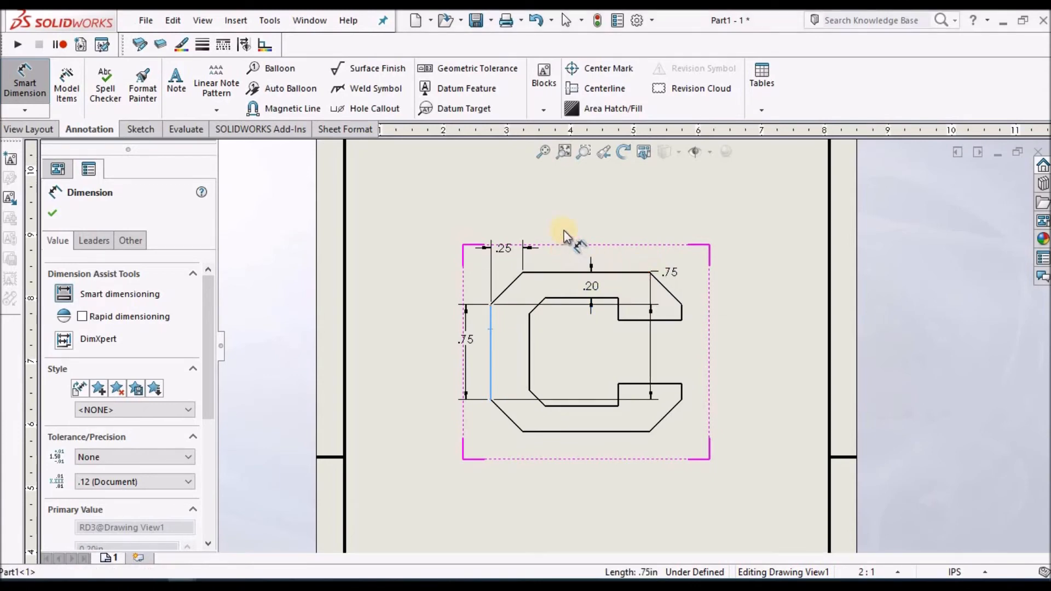
pyautogui.click(560, 219)
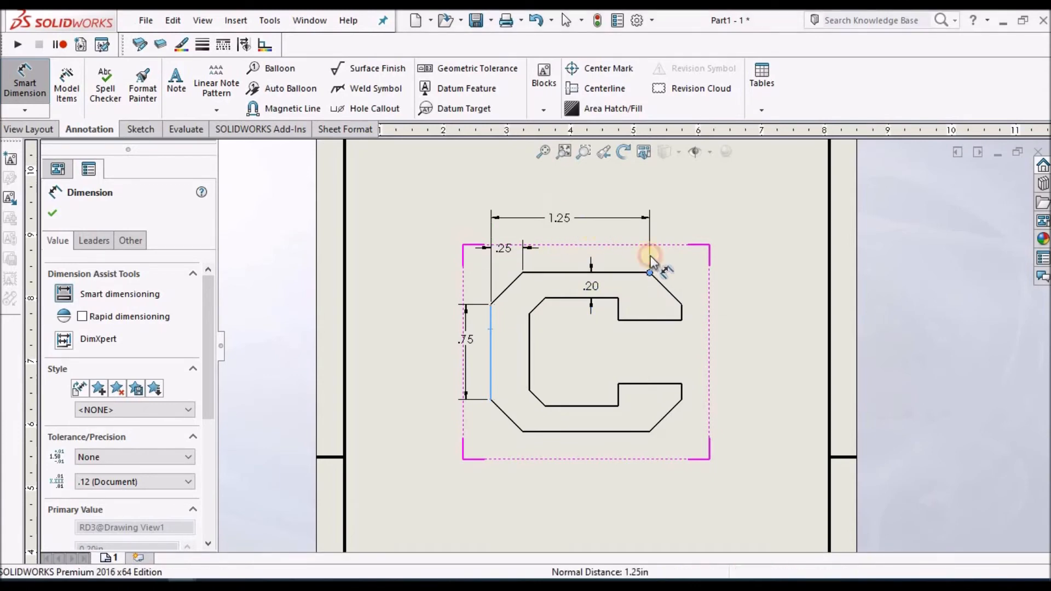
# - Add an angular dimension between the C's top edge and the sloped edge at the upper arm's open end
pyautogui.click(674, 295)
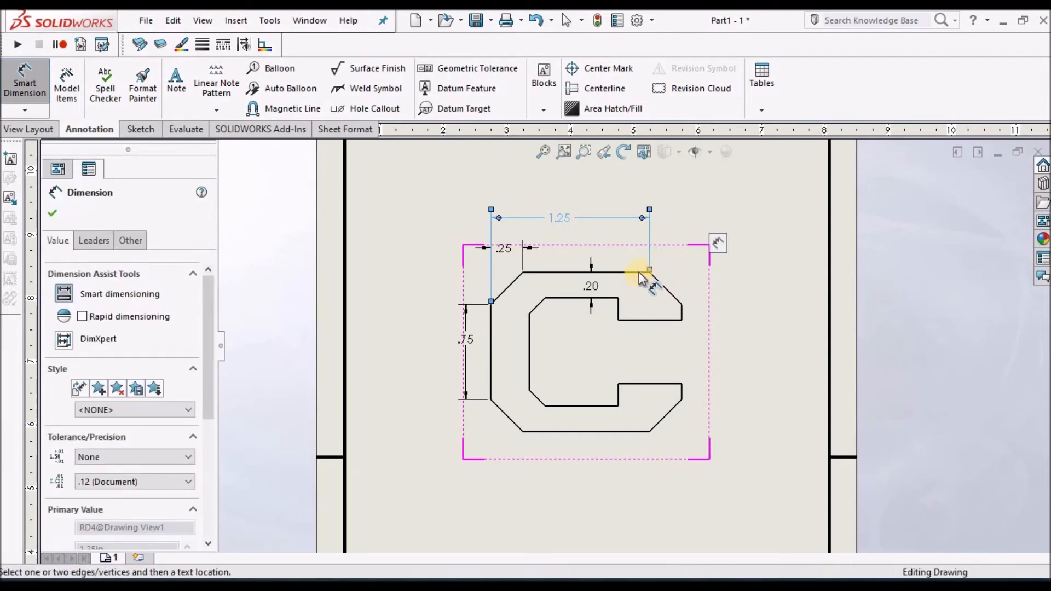
pyautogui.click(649, 273)
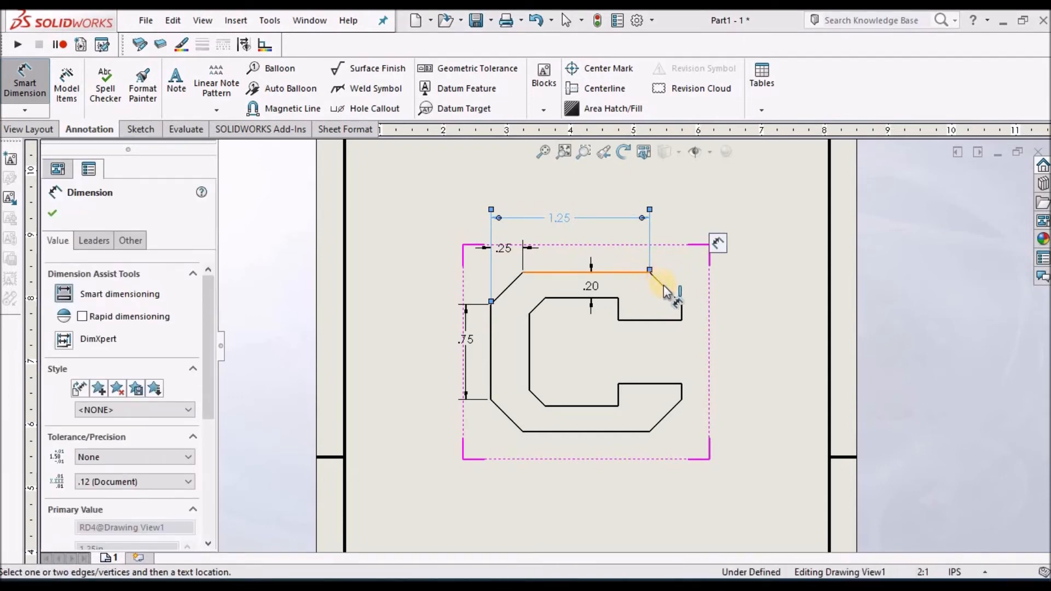
pyautogui.click(668, 289)
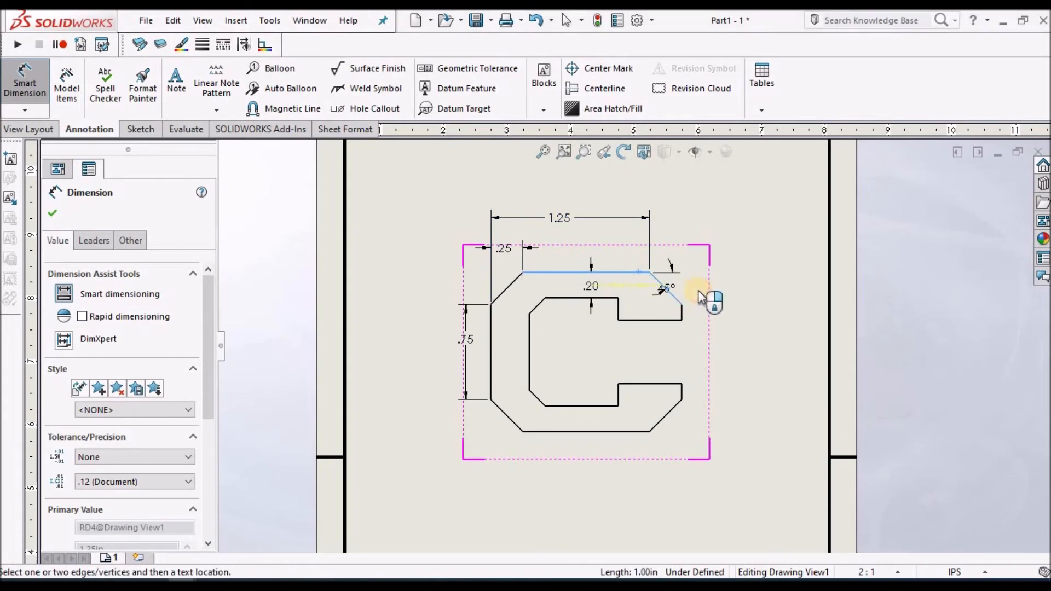
pyautogui.click(713, 305)
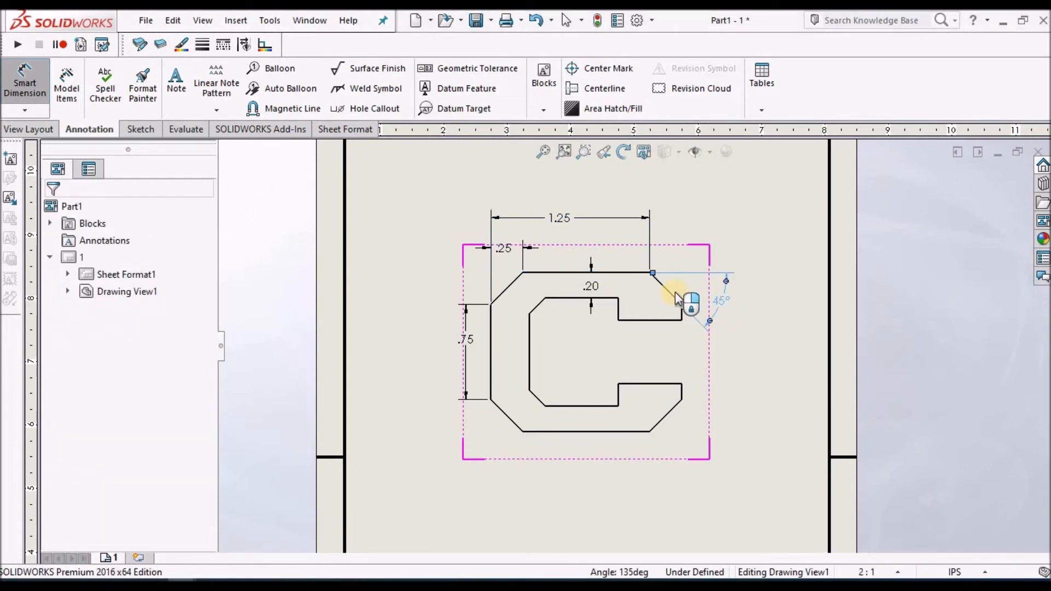
pyautogui.click(734, 300)
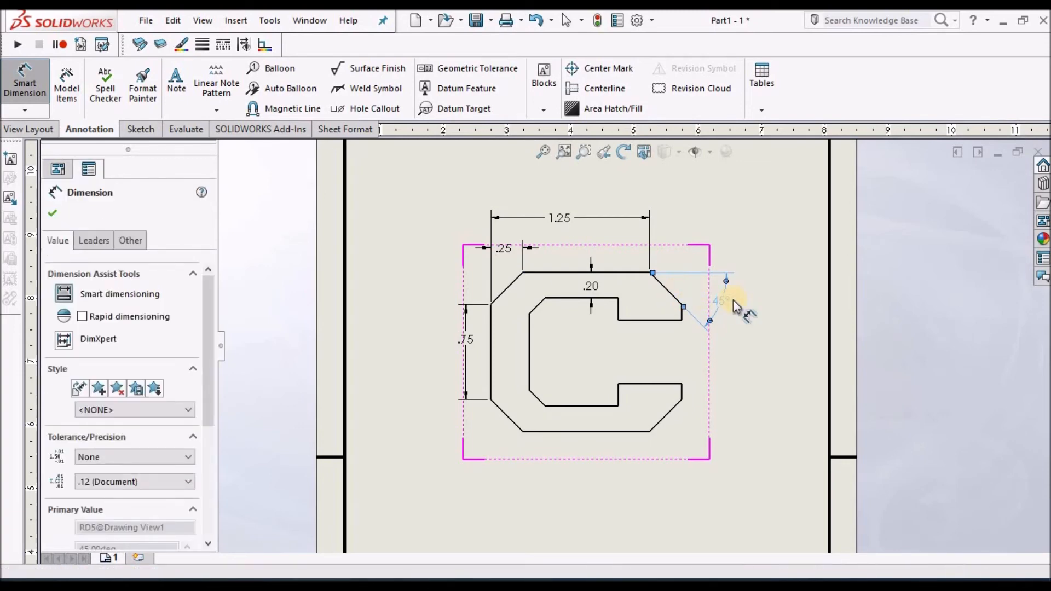
# - Move the upper angular dimension closer to the sloped edge so its arc ends at the edge's lower corner
pyautogui.scroll(-5, 734, 300)
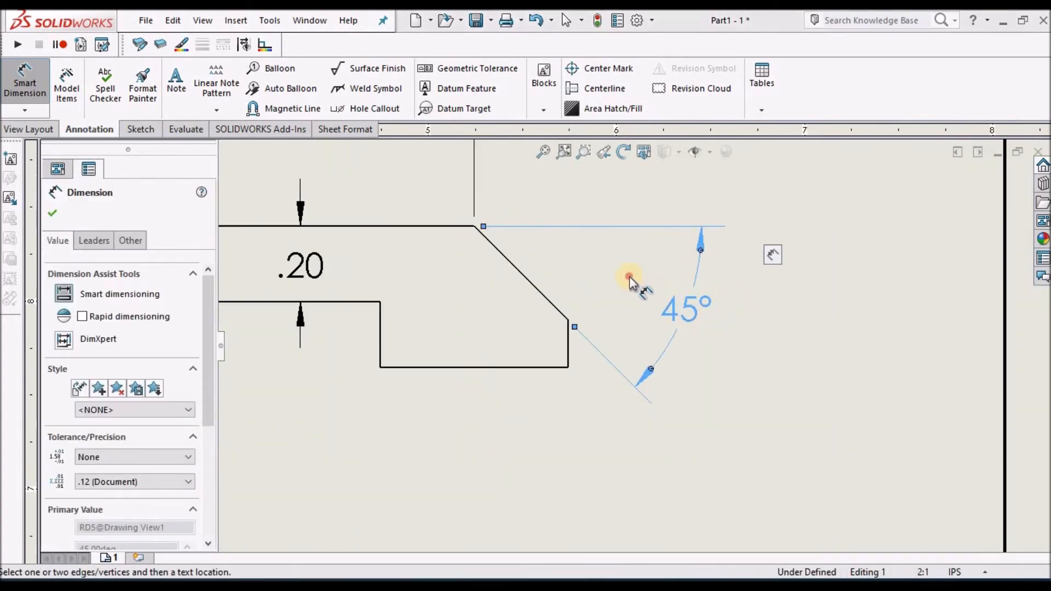
pyautogui.moveTo(602, 267); pyautogui.dragTo(609, 264)
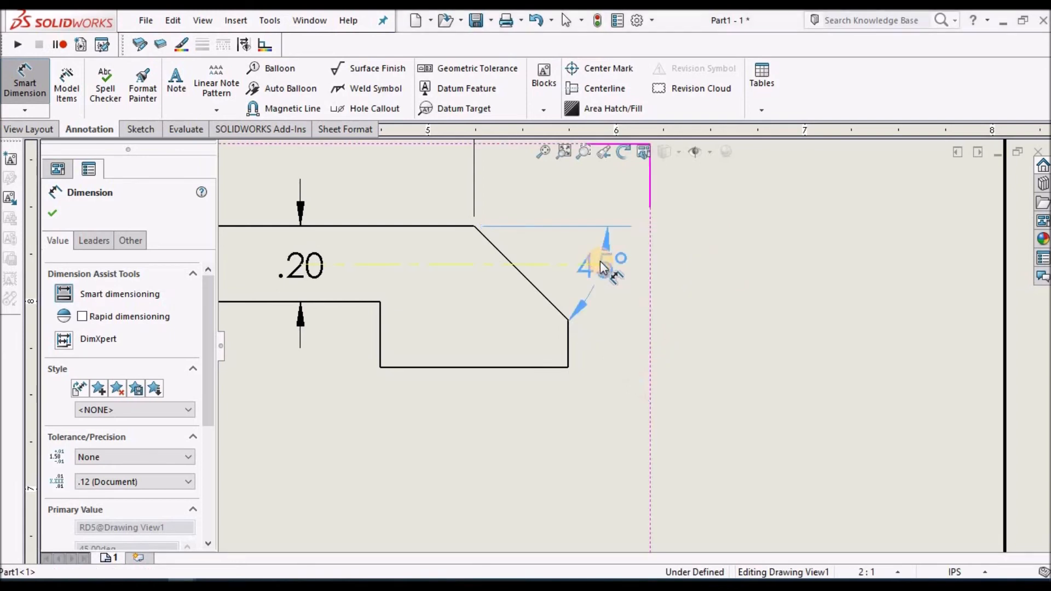
pyautogui.moveTo(601, 284); pyautogui.dragTo(603, 283)
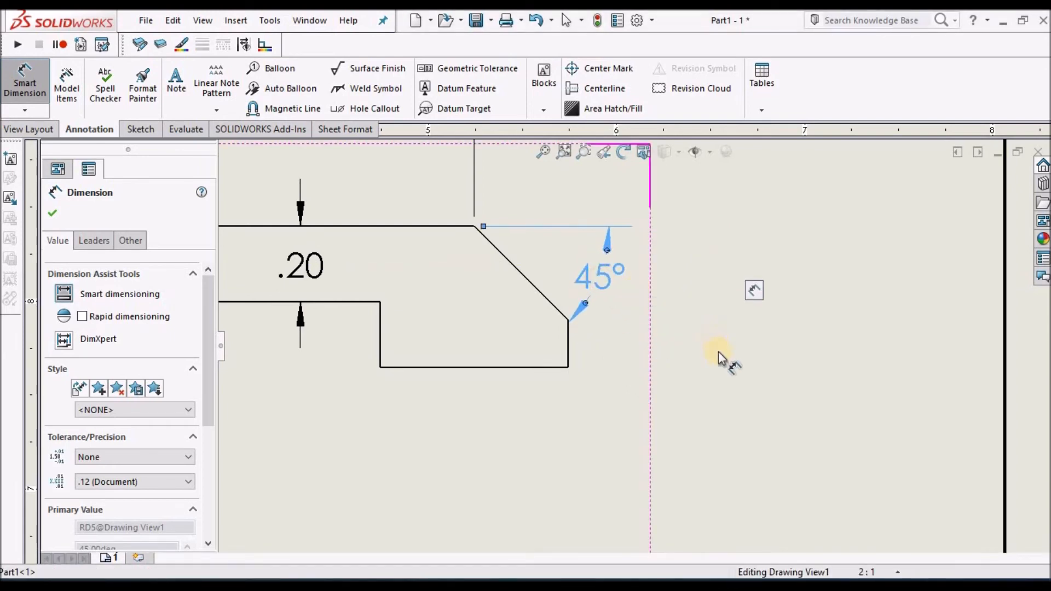
pyautogui.click(53, 213)
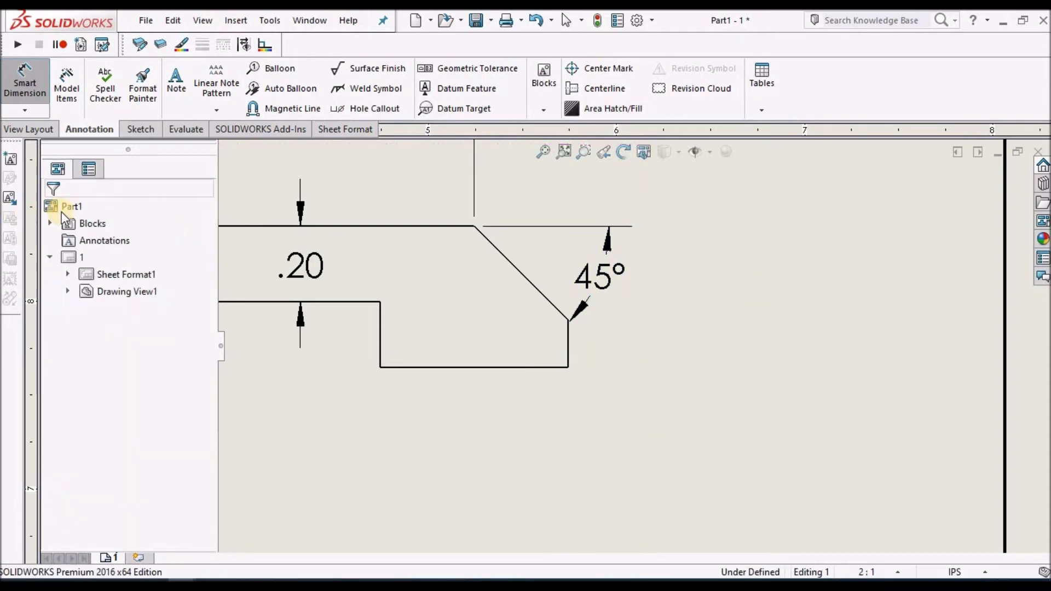
# - Dimension the vertical gap between the two arms of the C, placing the dimension outside the opening
pyautogui.press('z')
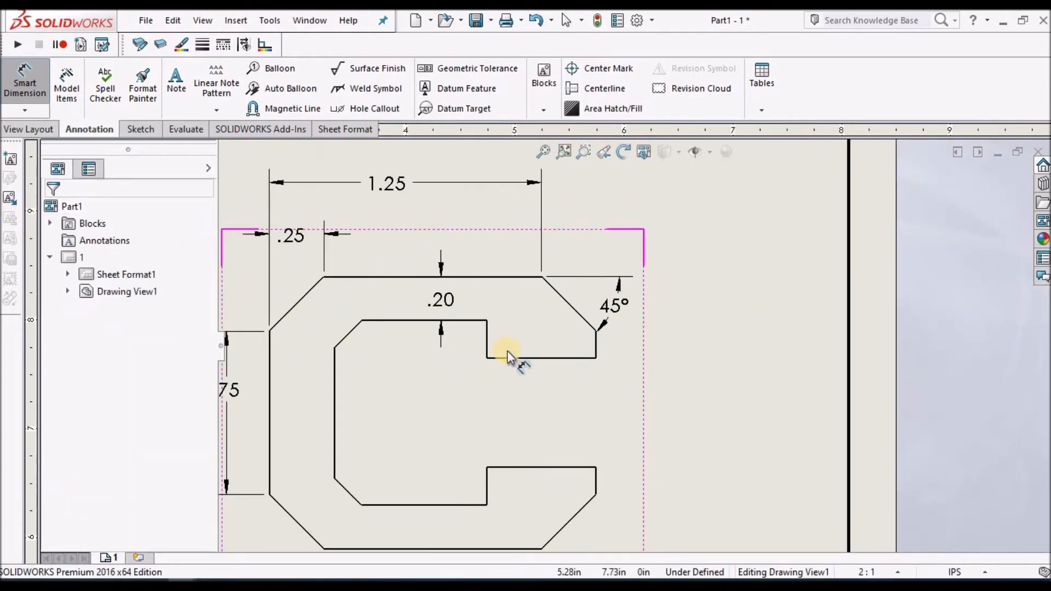
pyautogui.click(558, 359)
pyautogui.click(553, 468)
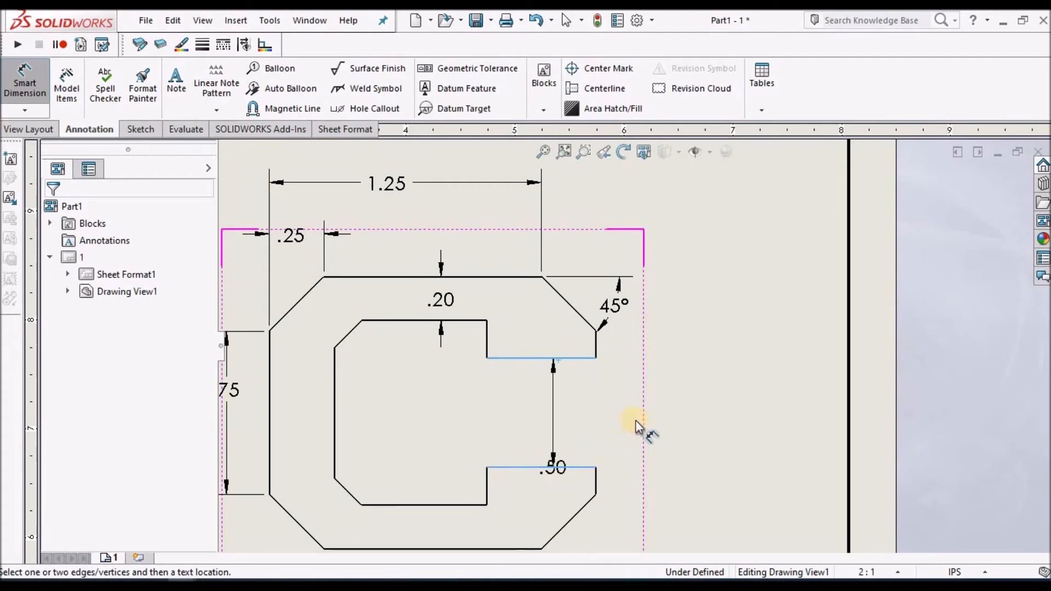
pyautogui.click(724, 421)
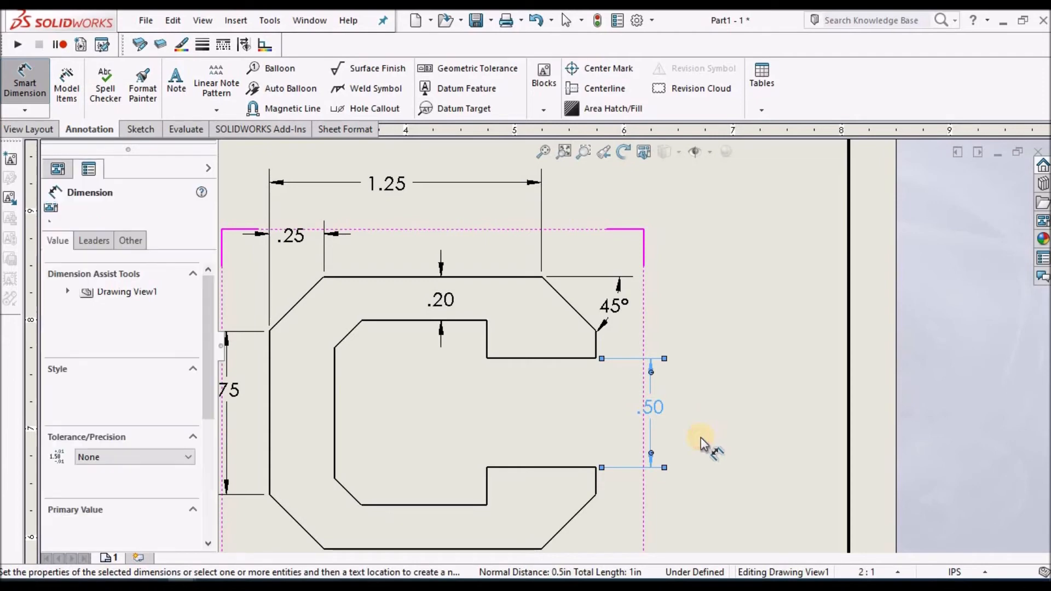
# - Dimension the length of the lower arm's inner horizontal line, placing the dimension just above it inside the gap
pyautogui.click(533, 471)
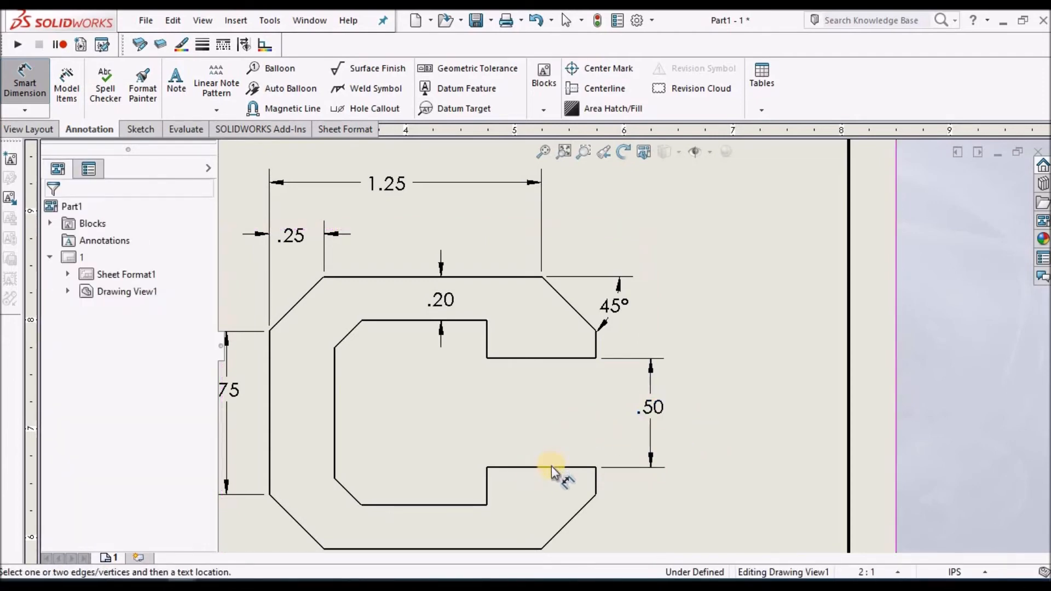
pyautogui.scroll(1, 550, 466)
pyautogui.click(555, 447)
pyautogui.click(553, 422)
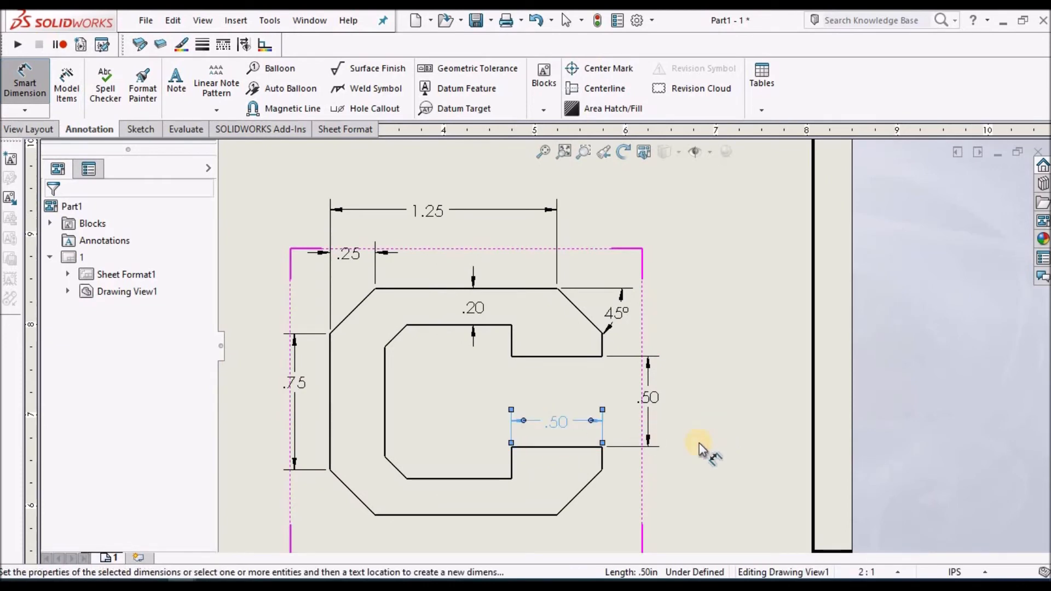
# - Add an angular dimension between the C's bottom edge and the sloped edge at the lower arm's open end
pyautogui.click(589, 508)
pyautogui.scroll(-1, 588, 508)
pyautogui.scroll(-2, 568, 454)
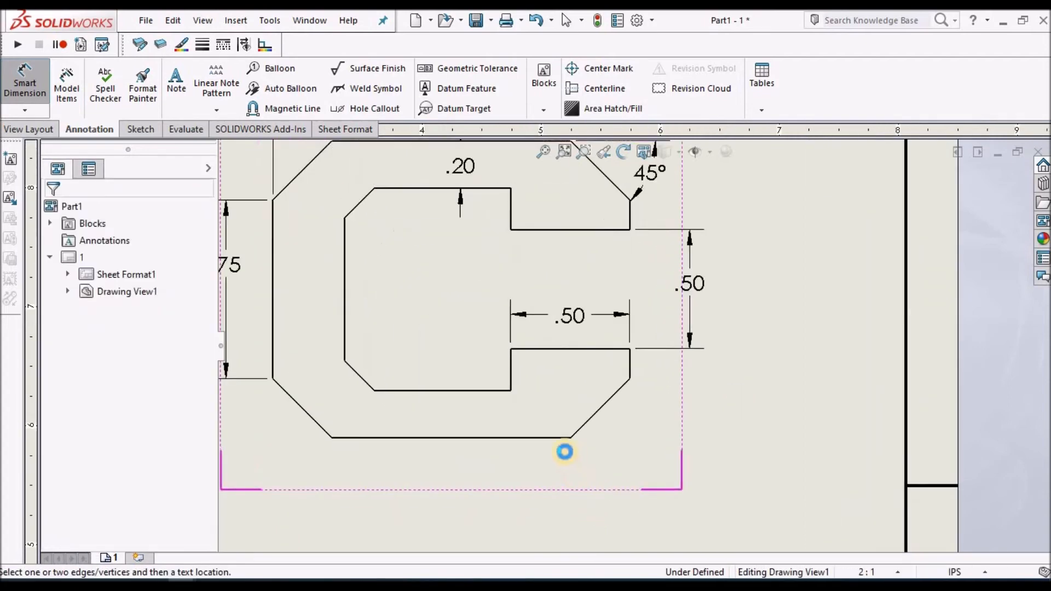
pyautogui.click(567, 438)
pyautogui.click(599, 413)
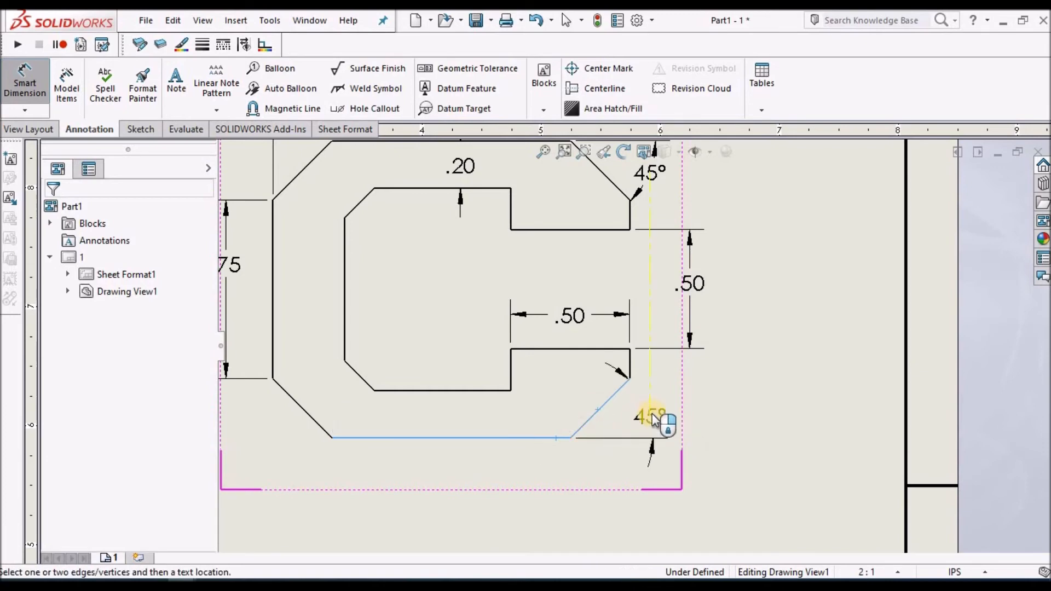
pyautogui.click(636, 417)
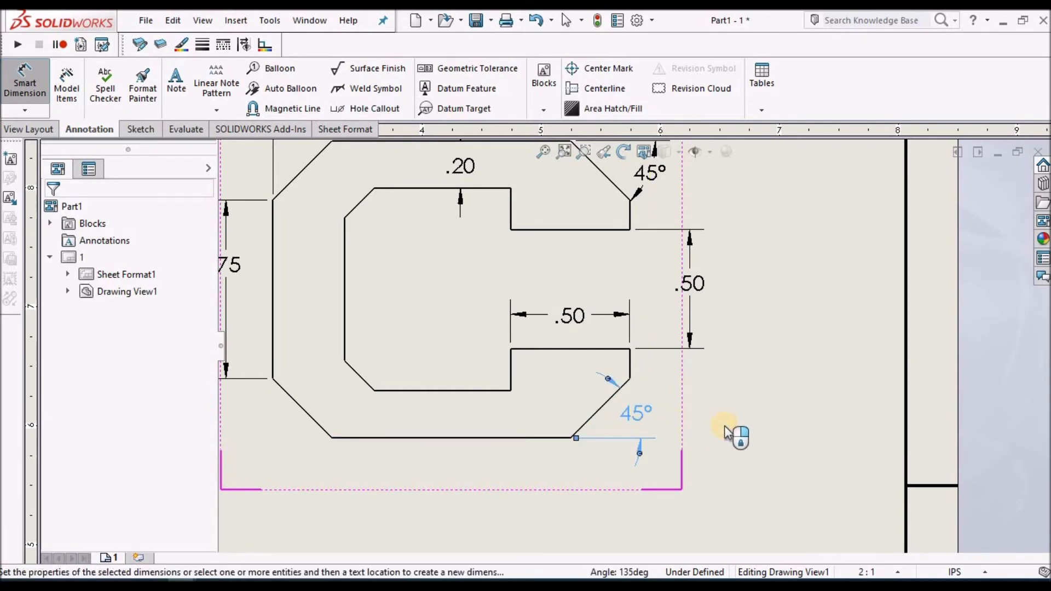
# - Dimension the vertical distance from the lower arm's inner horizontal line to the bottom edge, with three-decimal precision (.123)
pyautogui.click(597, 350)
pyautogui.click(557, 437)
pyautogui.click(693, 403)
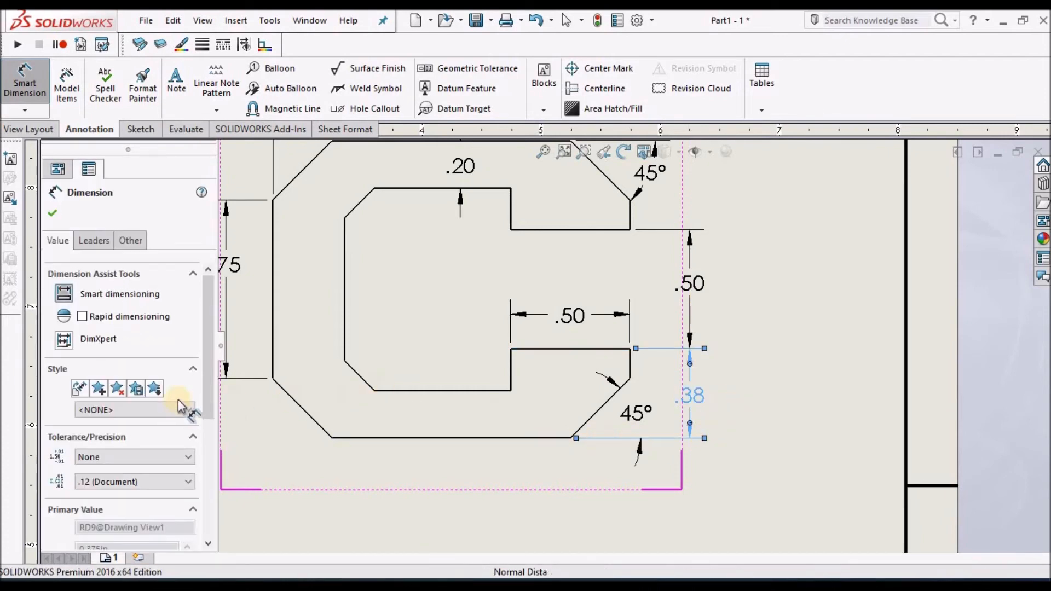
pyautogui.click(185, 482)
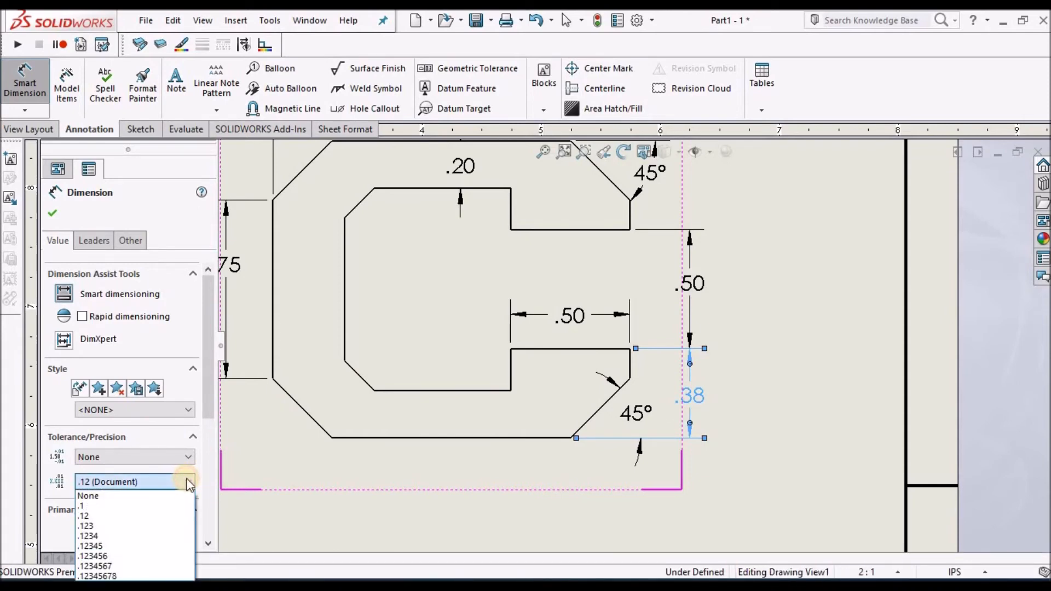
pyautogui.click(161, 525)
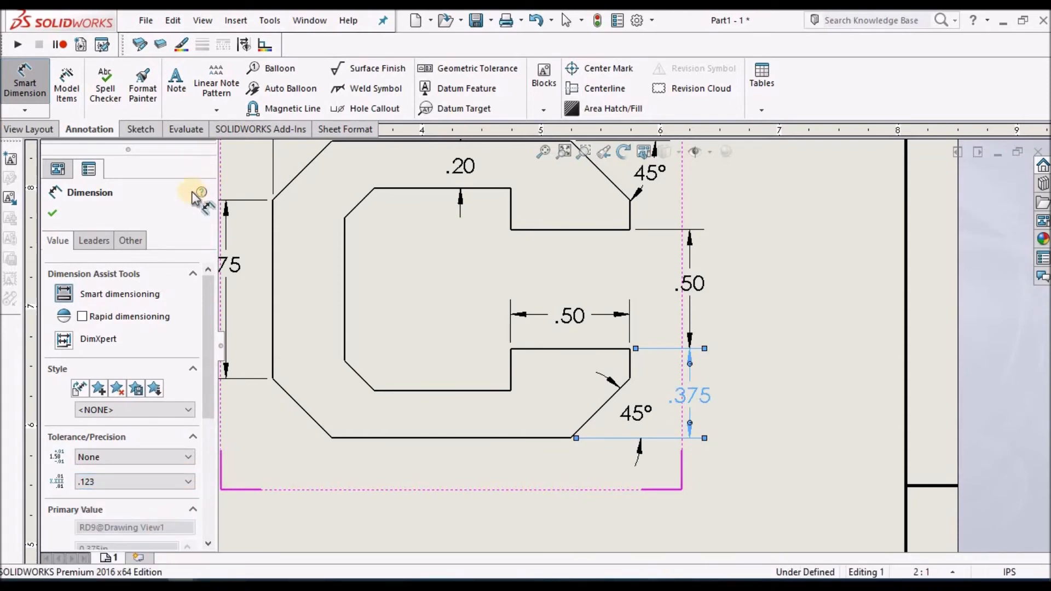
pyautogui.press('Escape')
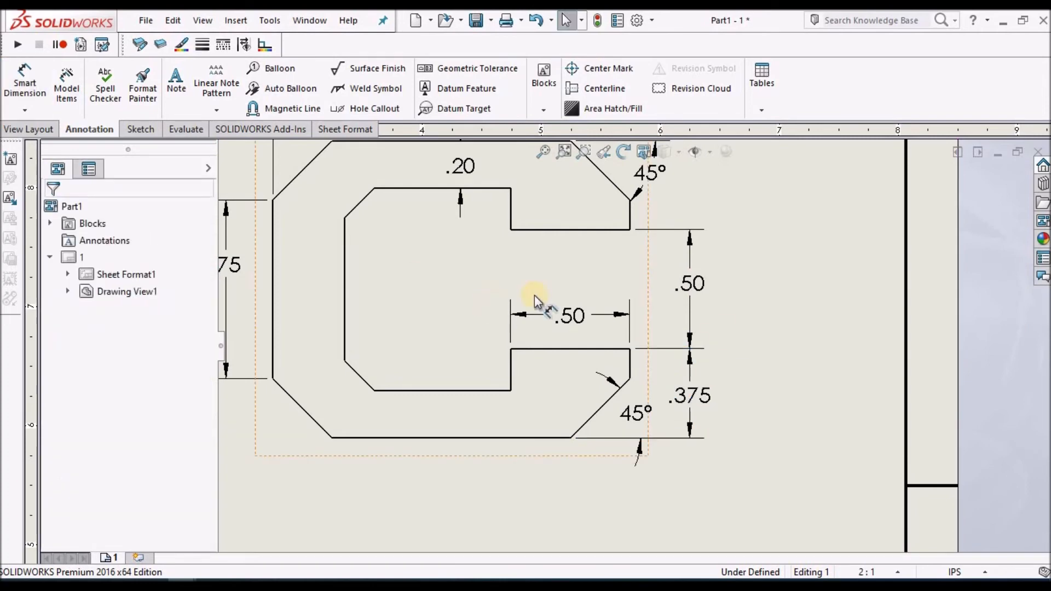
# - Dimension the lower arm's thickness between its inner and outer horizontal edges, placing the dimension between the two edges
pyautogui.click(570, 482)
pyautogui.scroll(5, 594, 471)
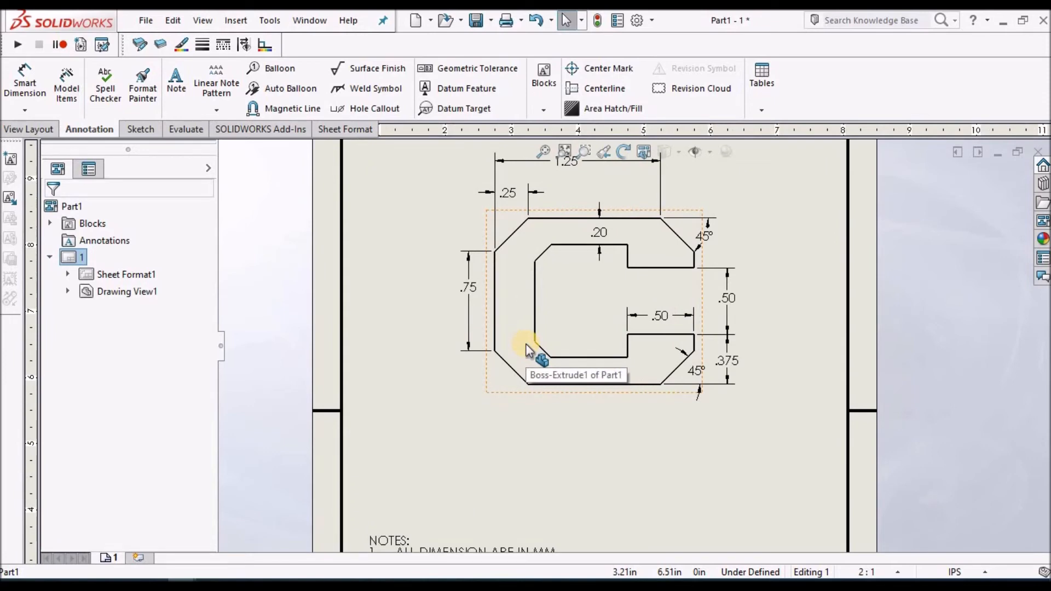
pyautogui.scroll(-3, 567, 348)
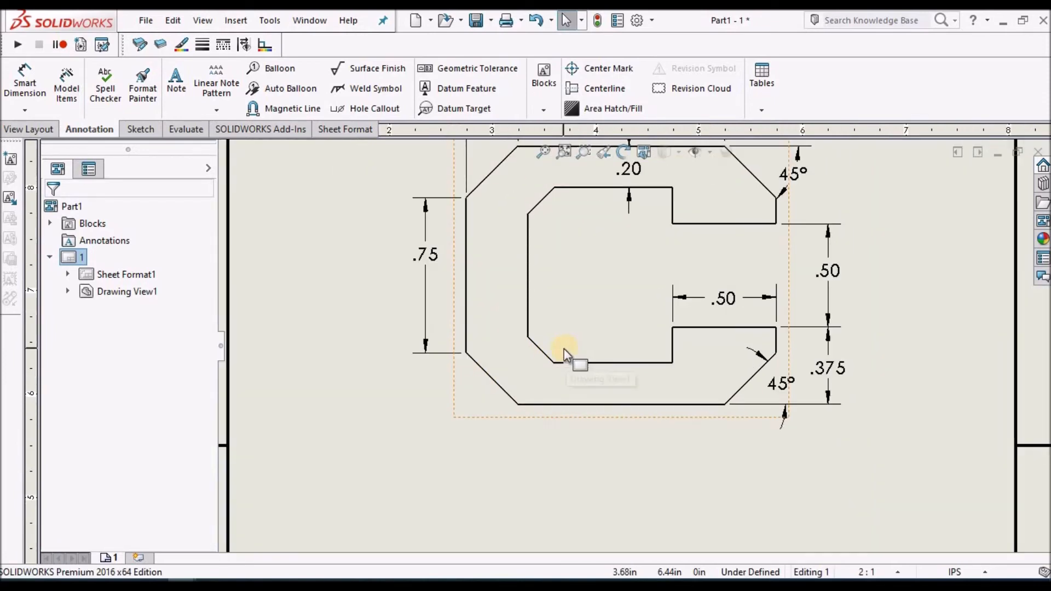
pyautogui.click(67, 88)
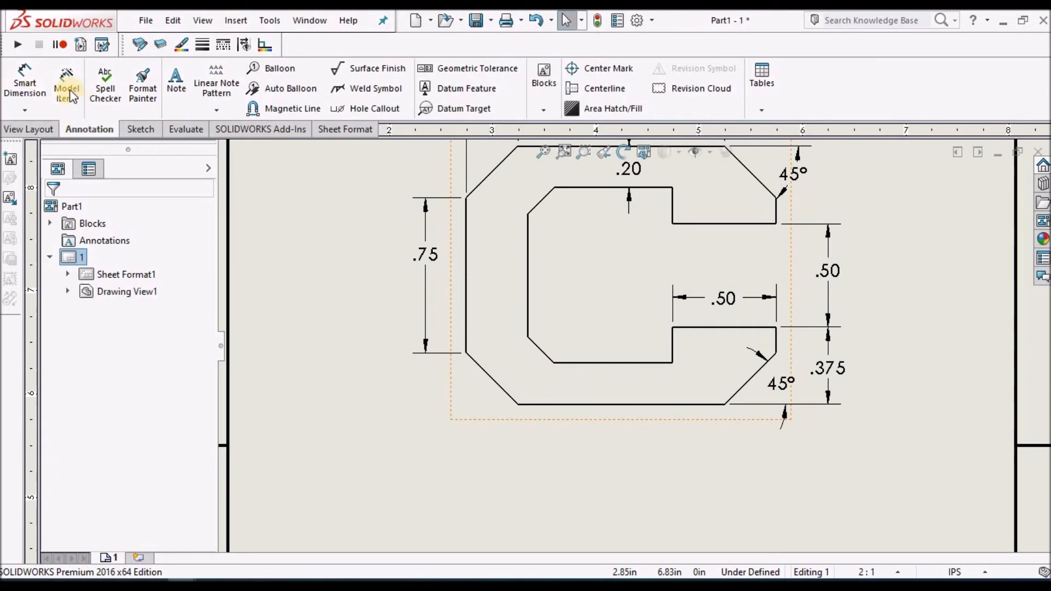
pyautogui.click(621, 371)
pyautogui.click(27, 85)
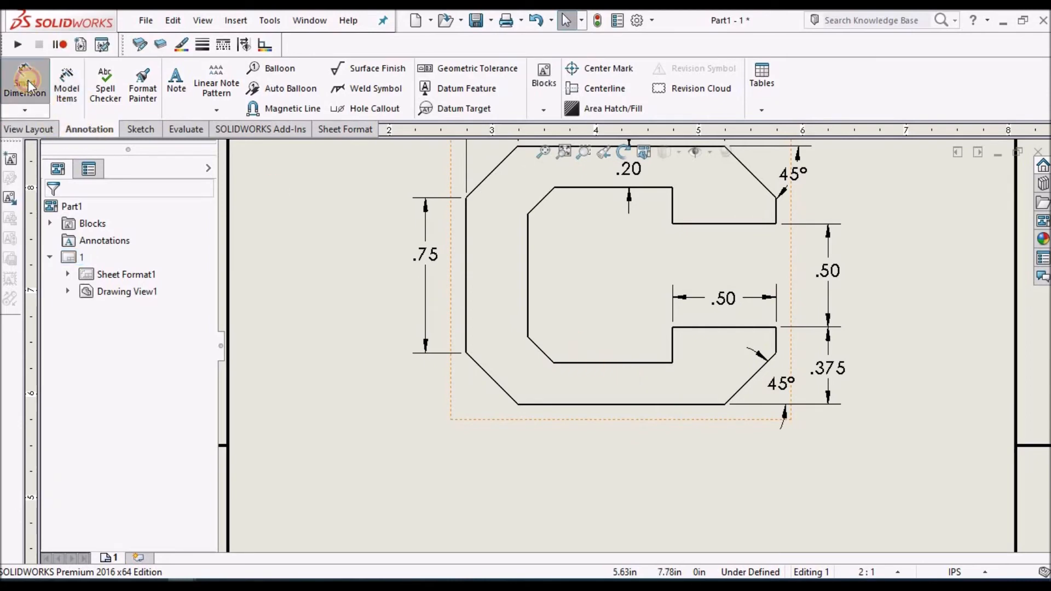
pyautogui.click(628, 363)
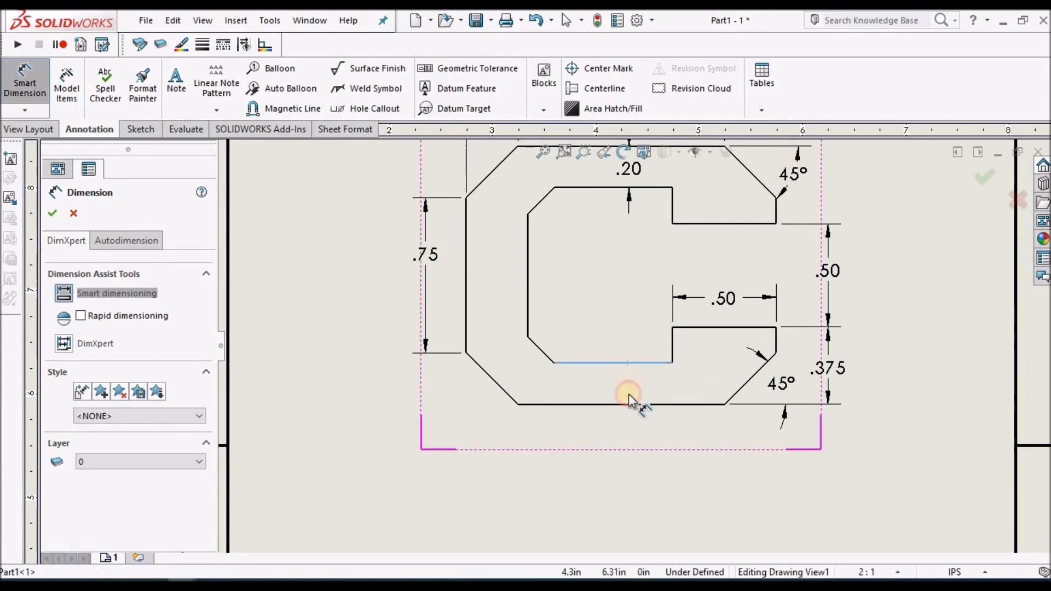
pyautogui.click(629, 403)
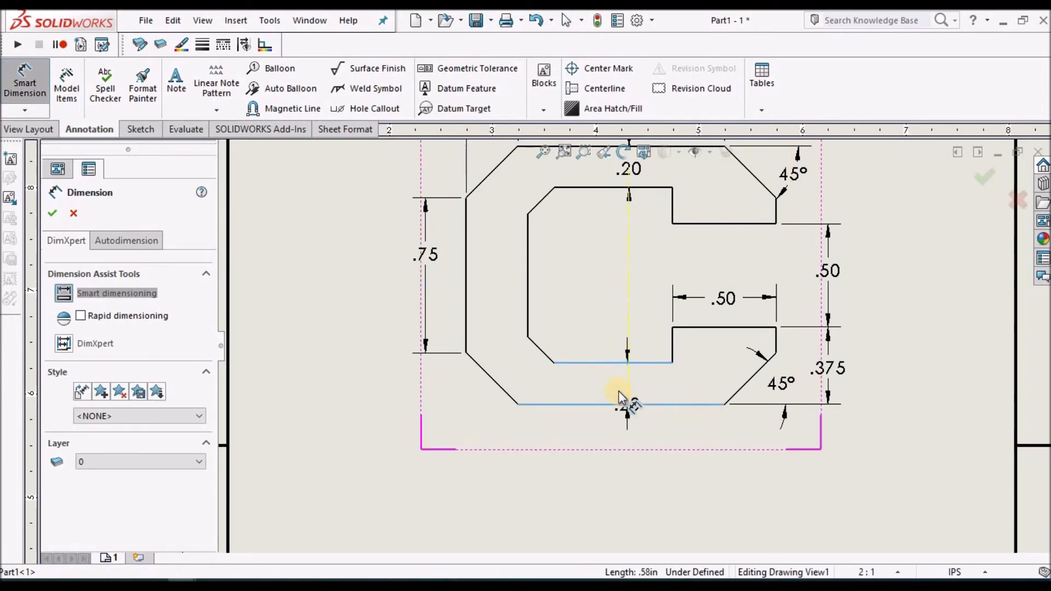
pyautogui.click(619, 386)
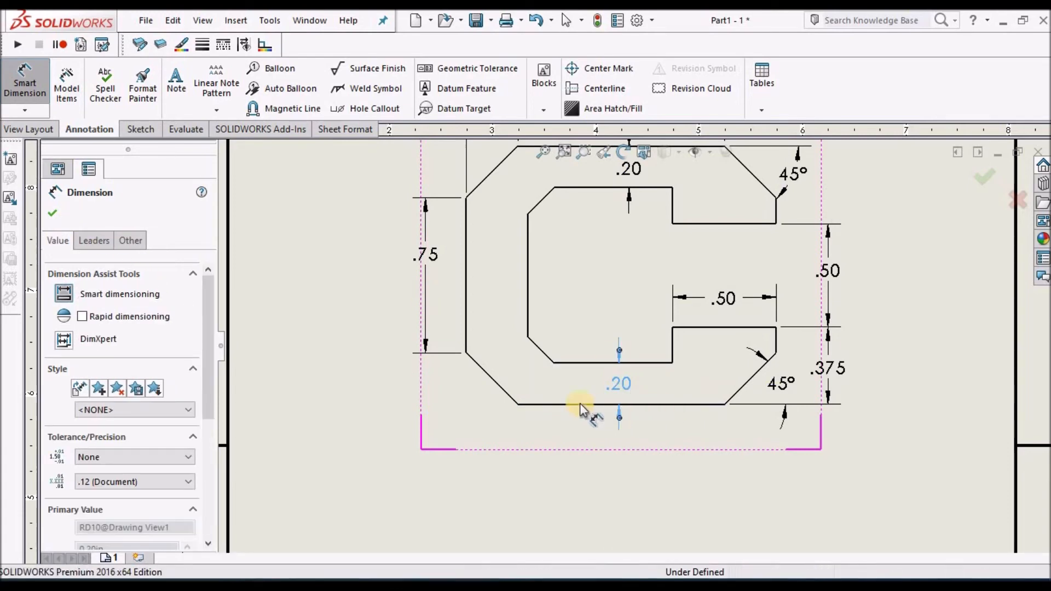
# - Add an angular dimension between the inner vertical edge and the sloped edge at the C's inner lower-left corner, placing it below the corner
pyautogui.scroll(-2, 580, 397)
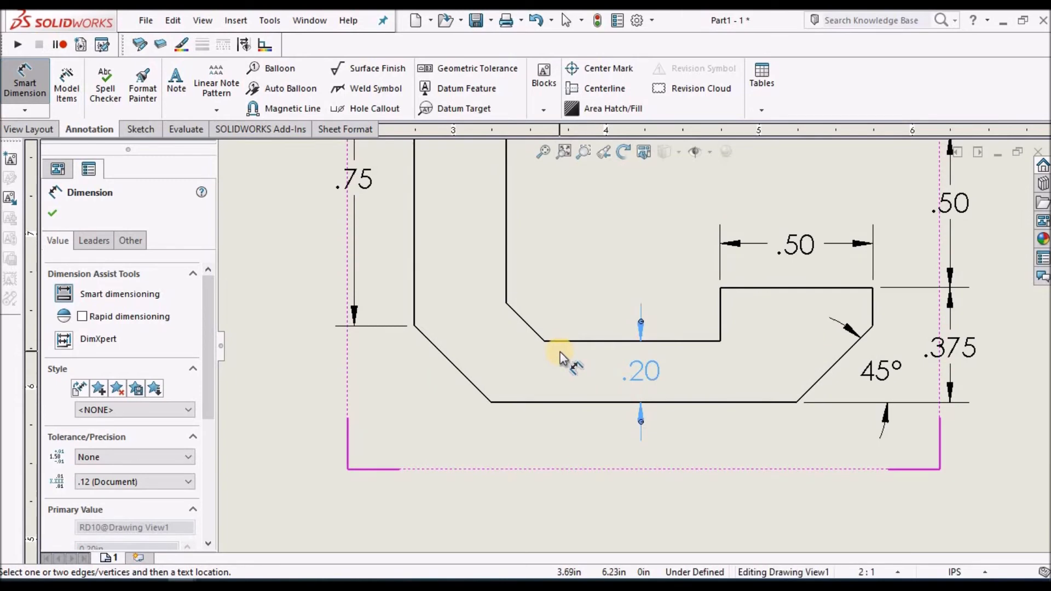
pyautogui.click(505, 277)
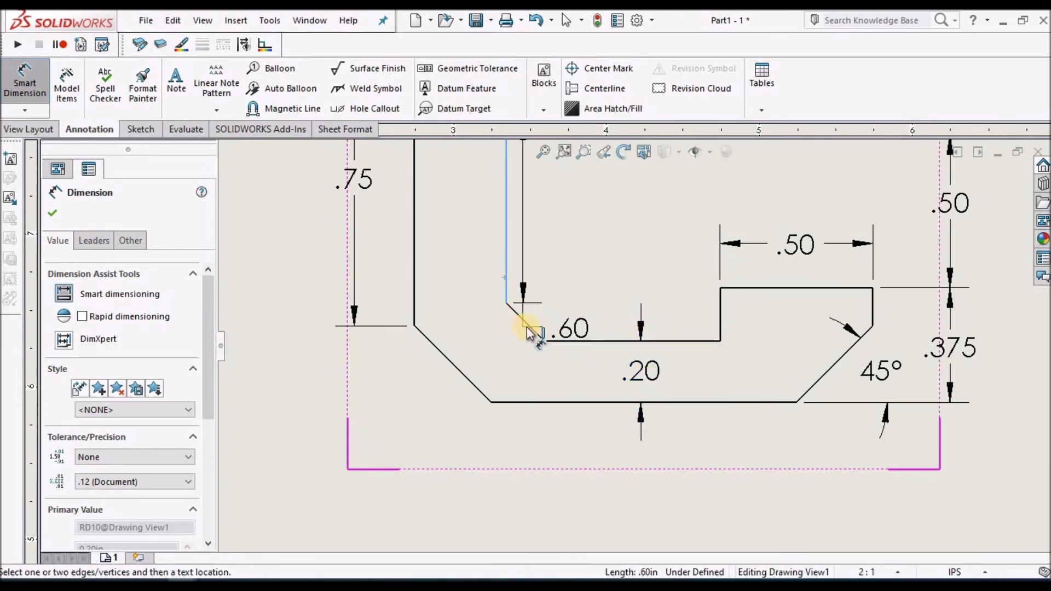
pyautogui.click(531, 328)
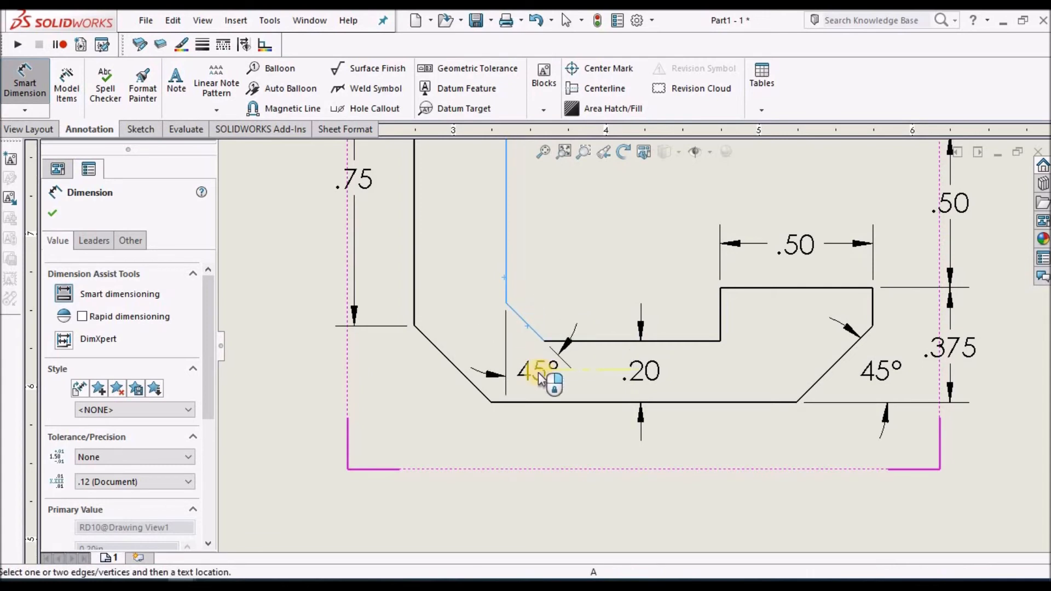
pyautogui.click(537, 372)
pyautogui.click(507, 282)
pyautogui.click(592, 342)
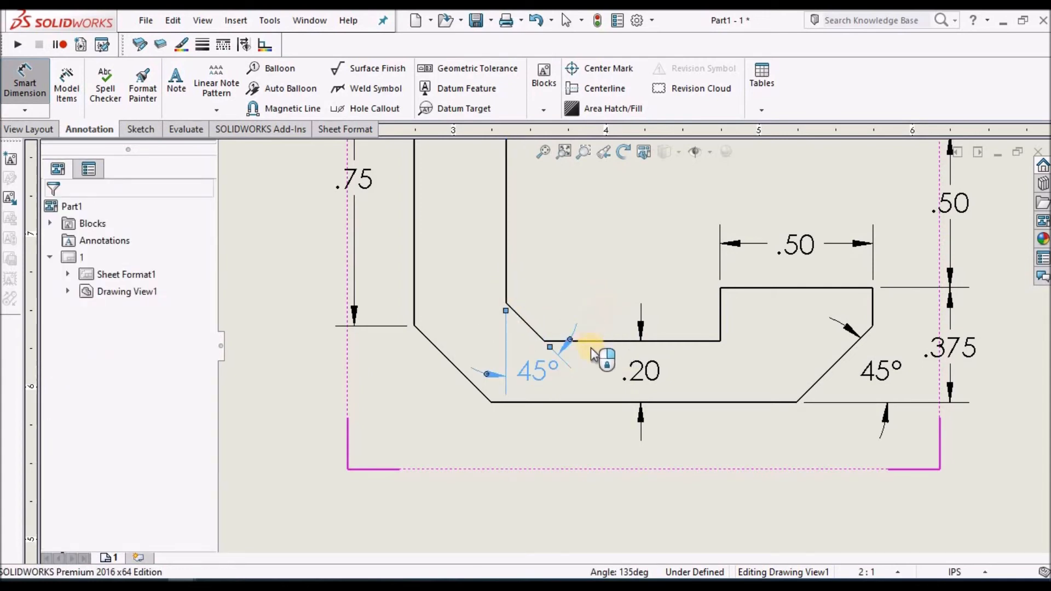
pyautogui.click(466, 247)
pyautogui.press('Escape')
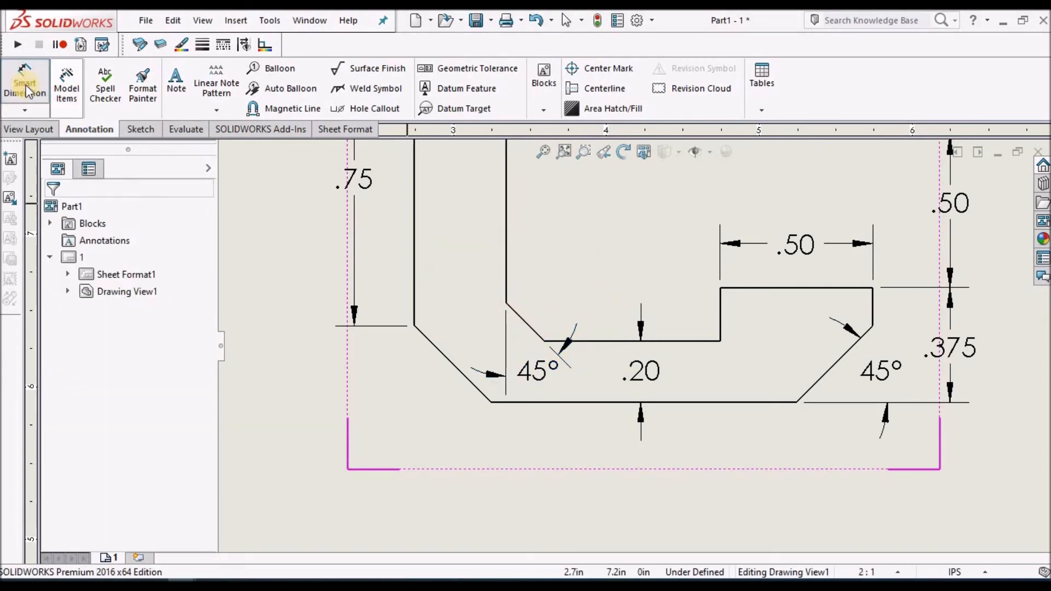
# - Dimension the vertical height of the inner lower-left sloped edge with three-decimal precision (.123), placing the dimension beside it in the wall
pyautogui.click(506, 303)
pyautogui.click(544, 338)
pyautogui.click(462, 321)
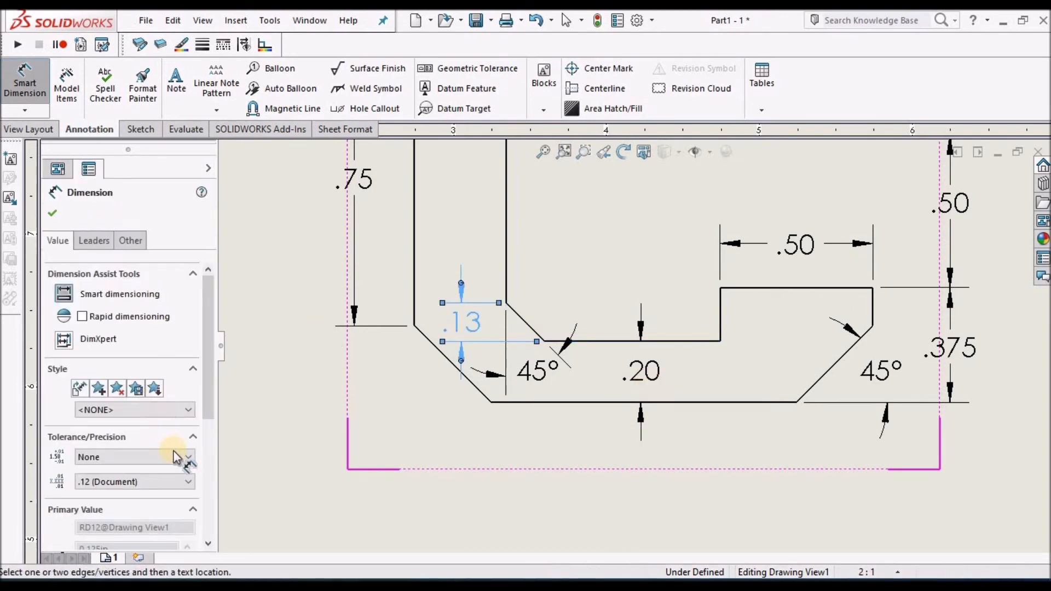
pyautogui.click(185, 482)
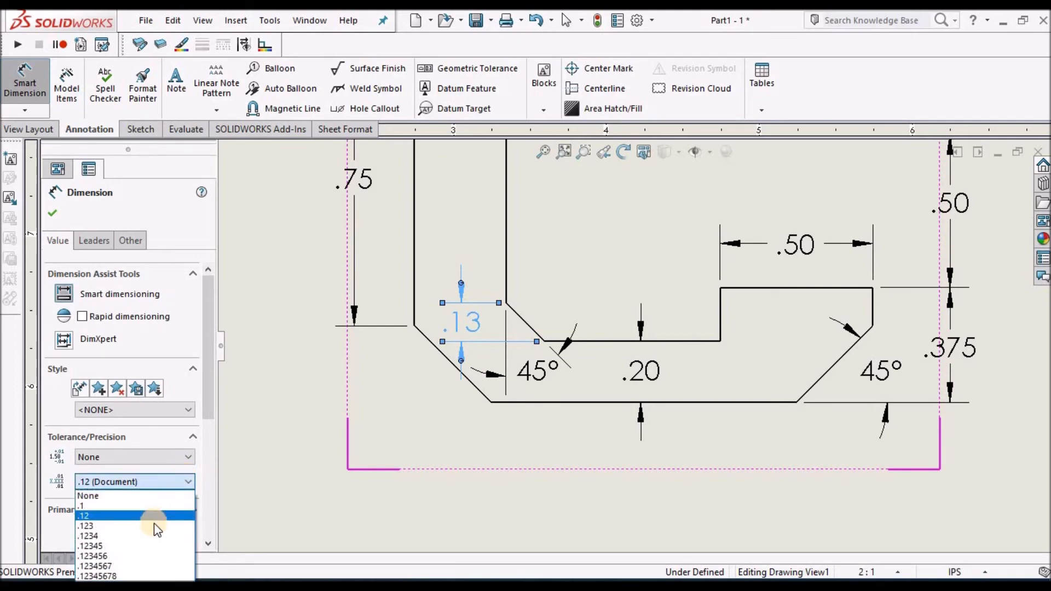
pyautogui.click(158, 528)
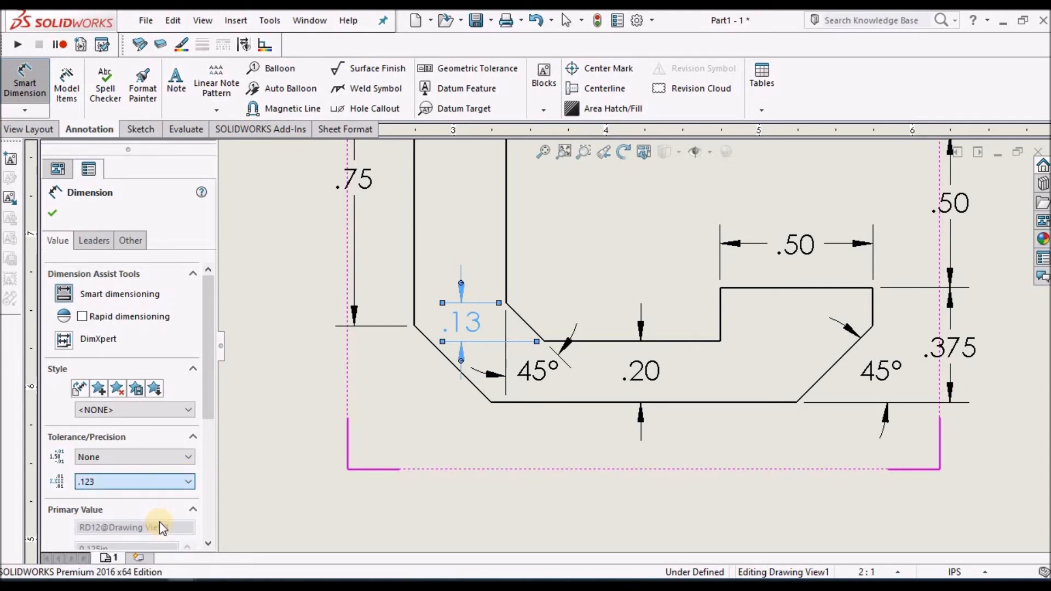
pyautogui.click(53, 214)
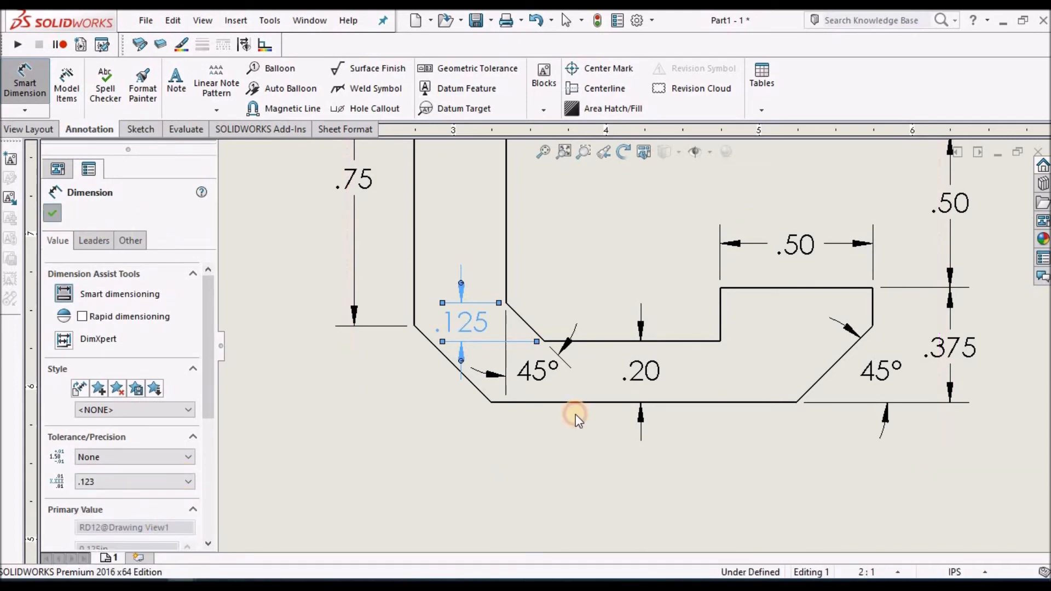
# - Dimension the horizontal distance from the C's outer left edge to the left end of its bottom edge, placing it just below the part
pyautogui.scroll(5, 650, 449)
pyautogui.scroll(-3, 609, 462)
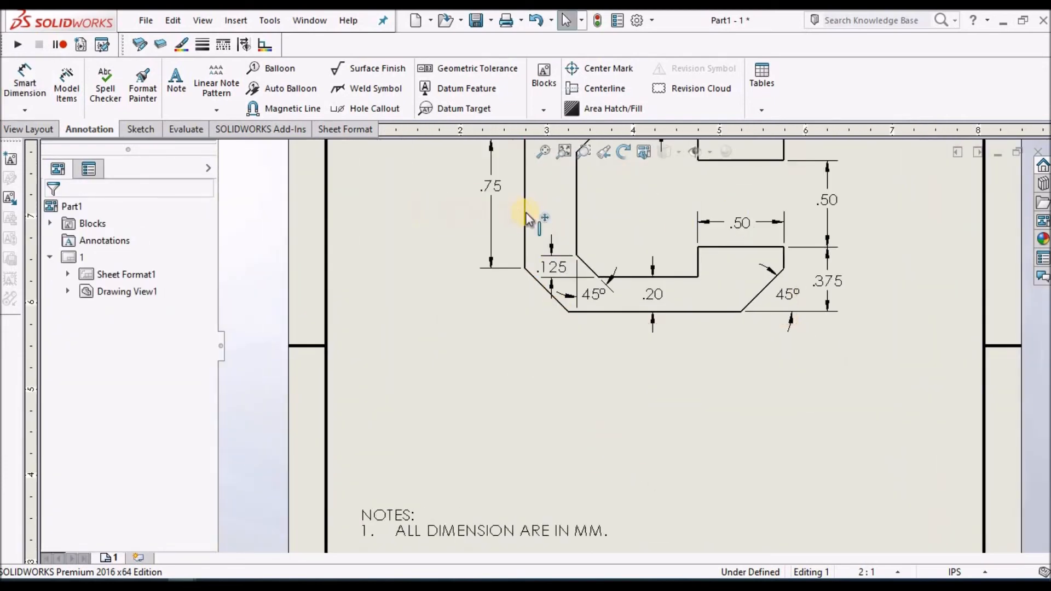
pyautogui.click(36, 80)
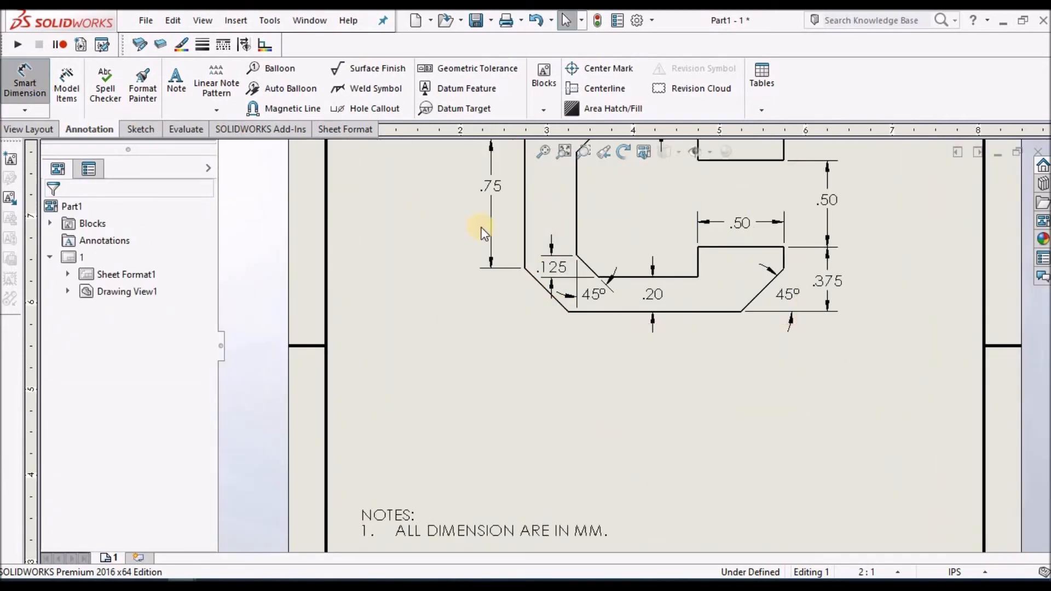
pyautogui.click(525, 223)
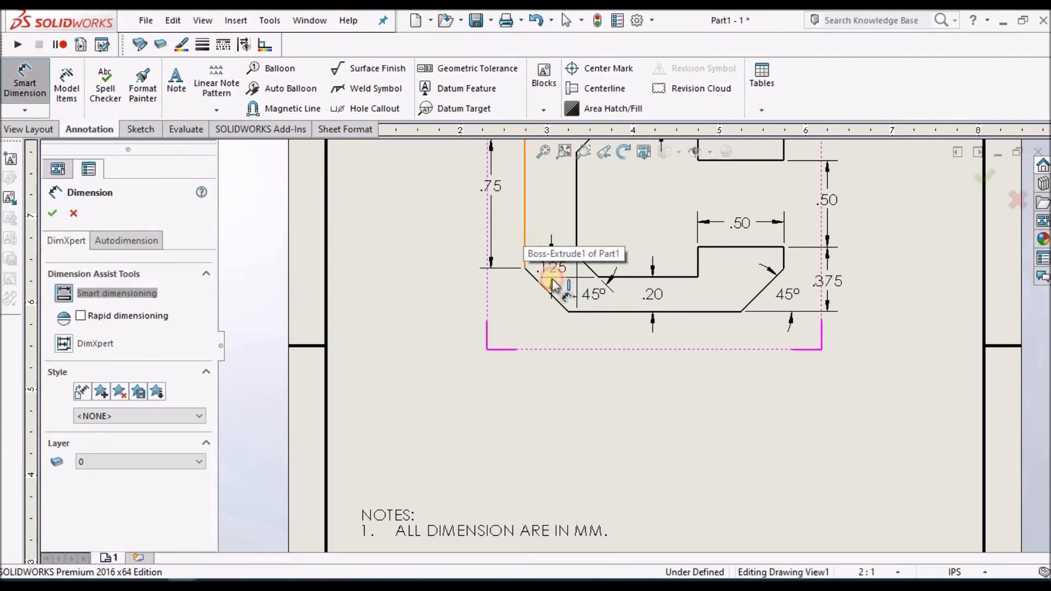
pyautogui.click(568, 311)
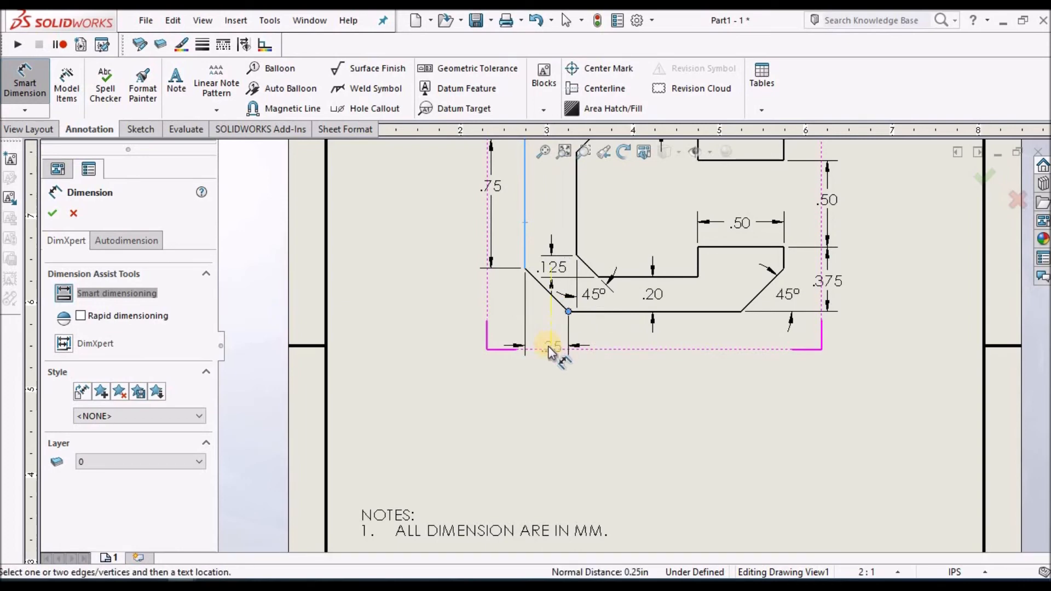
pyautogui.click(544, 333)
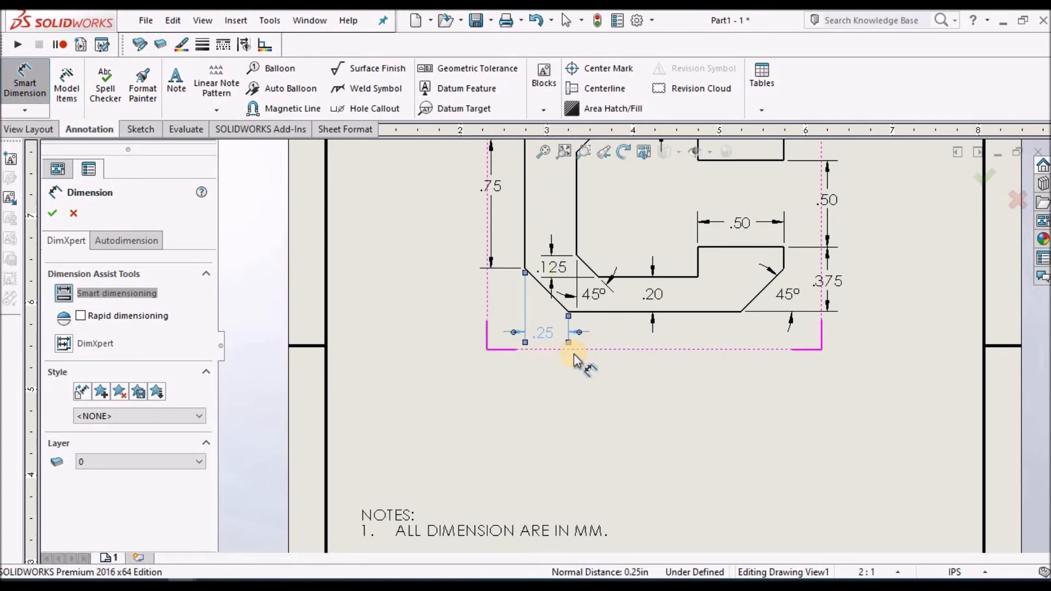
# - Dimension the horizontal distance from the outer left edge to the bottom edge's right end, and place a second identical dimension beneath the first
pyautogui.click(526, 194)
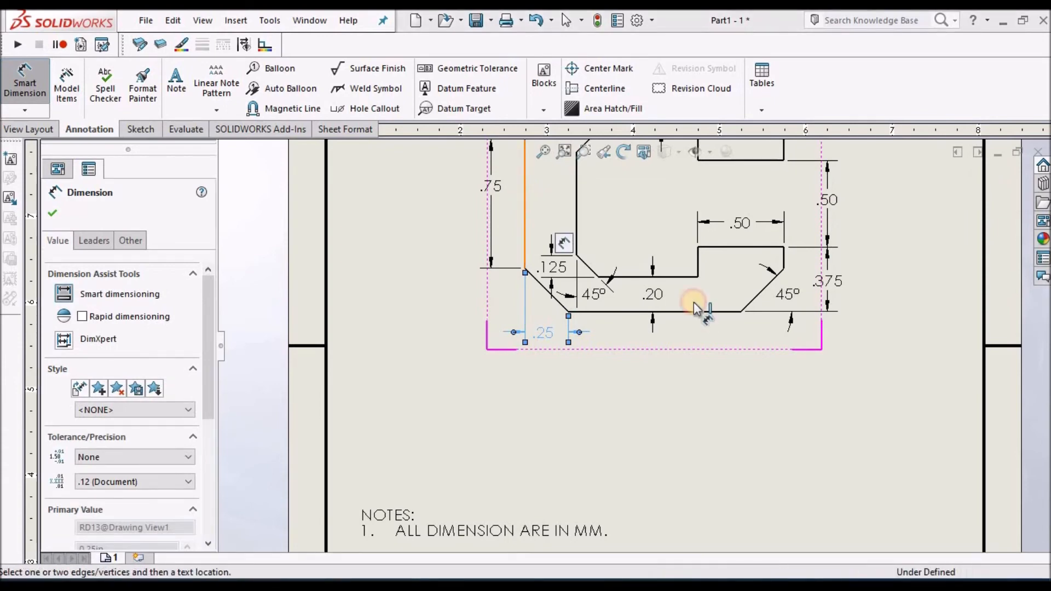
pyautogui.click(741, 311)
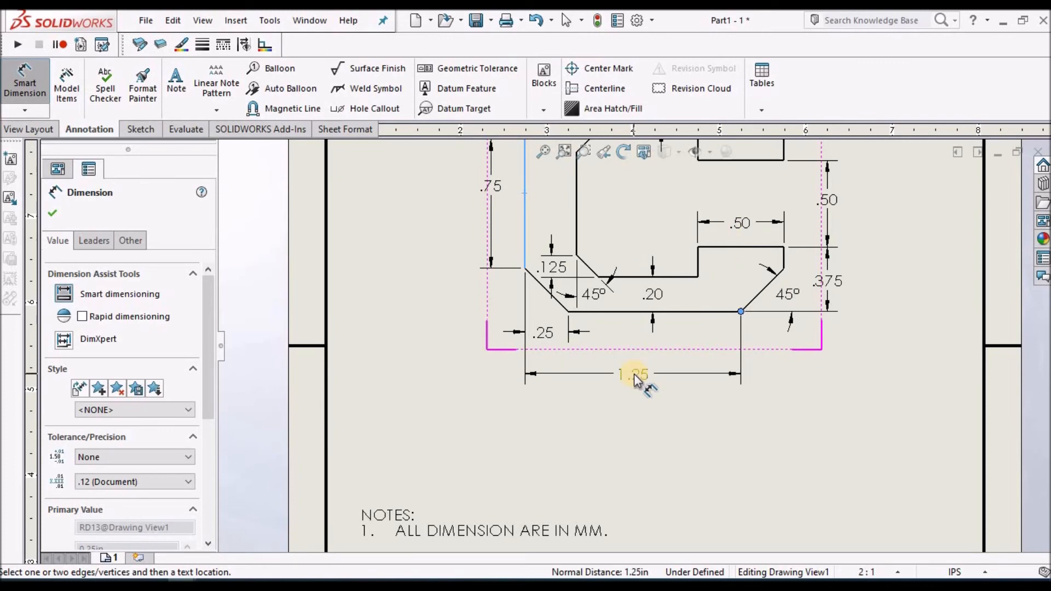
pyautogui.click(634, 374)
pyautogui.click(524, 207)
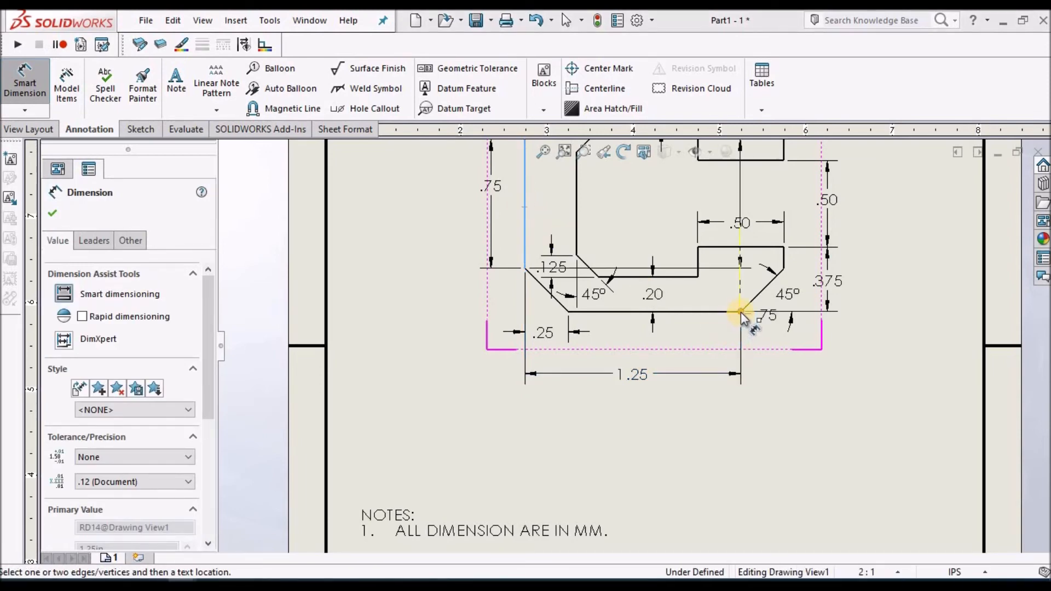
pyautogui.click(741, 312)
pyautogui.click(648, 412)
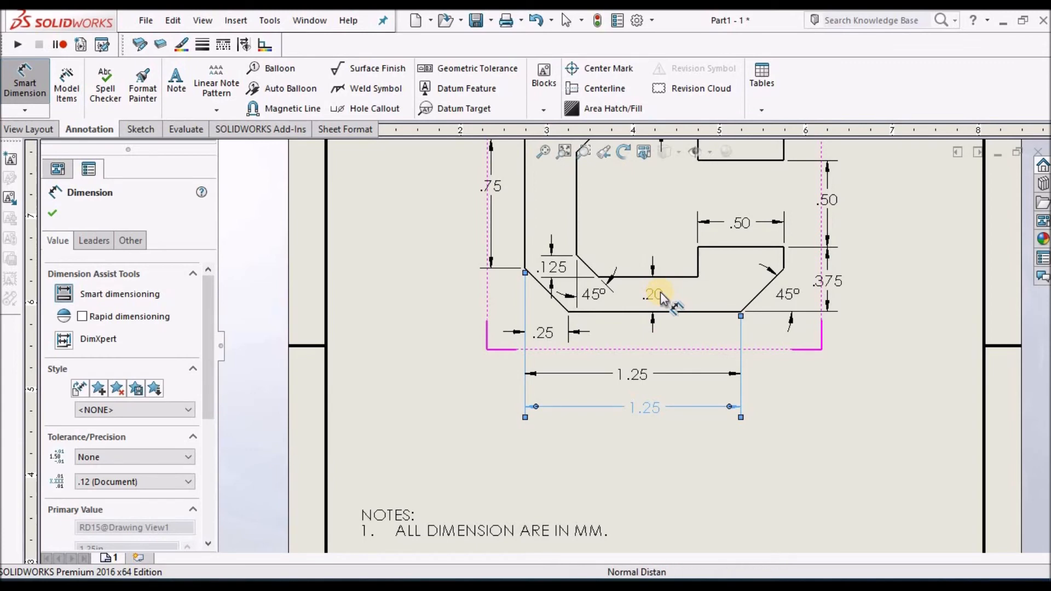
# - Dimension the C's overall height between its top and bottom edges, placing the dimension outside the left edge's length dimension
pyautogui.scroll(-5, 660, 292)
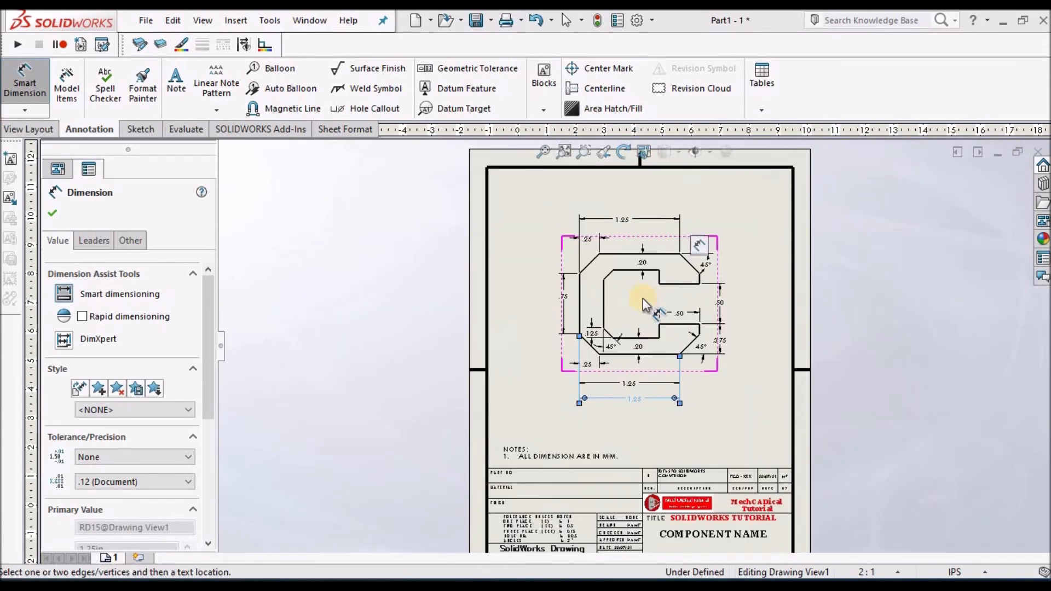
pyautogui.scroll(2, 643, 304)
pyautogui.click(616, 245)
pyautogui.click(617, 387)
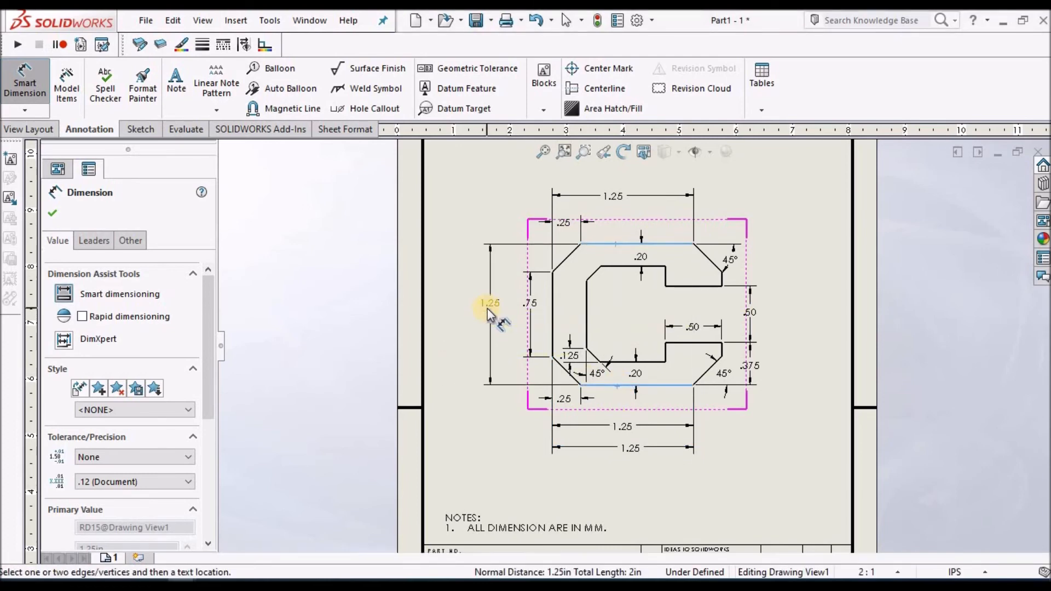
pyautogui.click(487, 308)
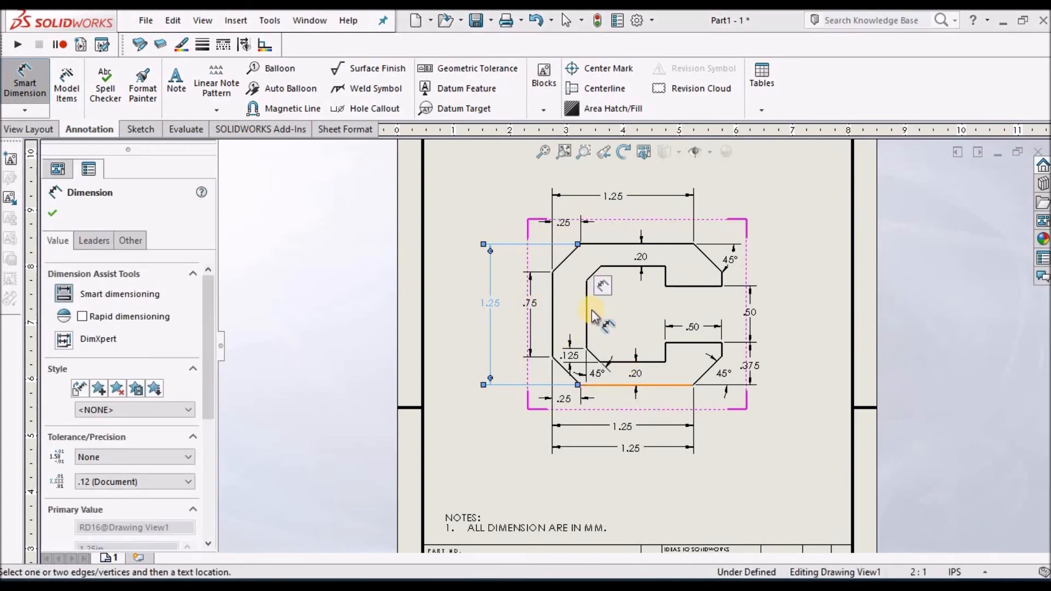
# - Dimension the thickness of the C's vertical wall between its outer and inner vertical edges, placing the dimension inside the wall
pyautogui.scroll(-2, 596, 321)
pyautogui.scroll(-1, 594, 317)
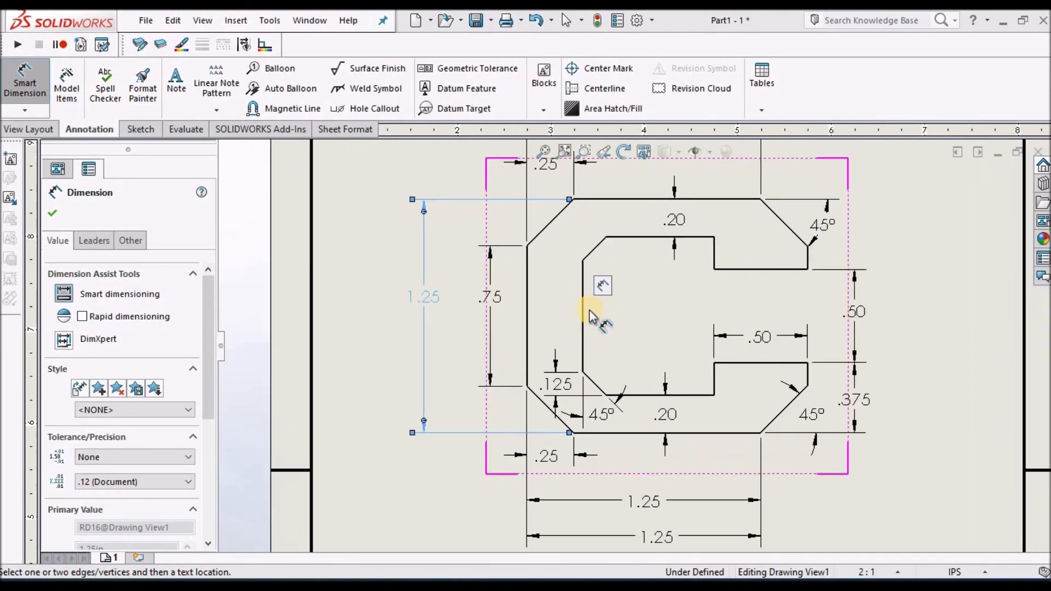
pyautogui.click(525, 298)
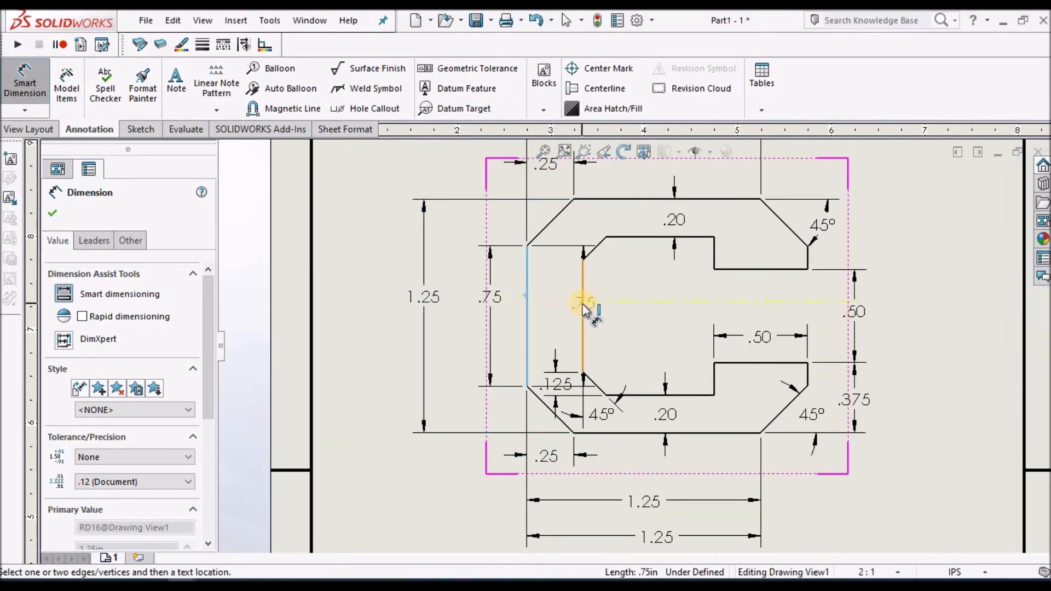
pyautogui.click(583, 303)
pyautogui.click(556, 312)
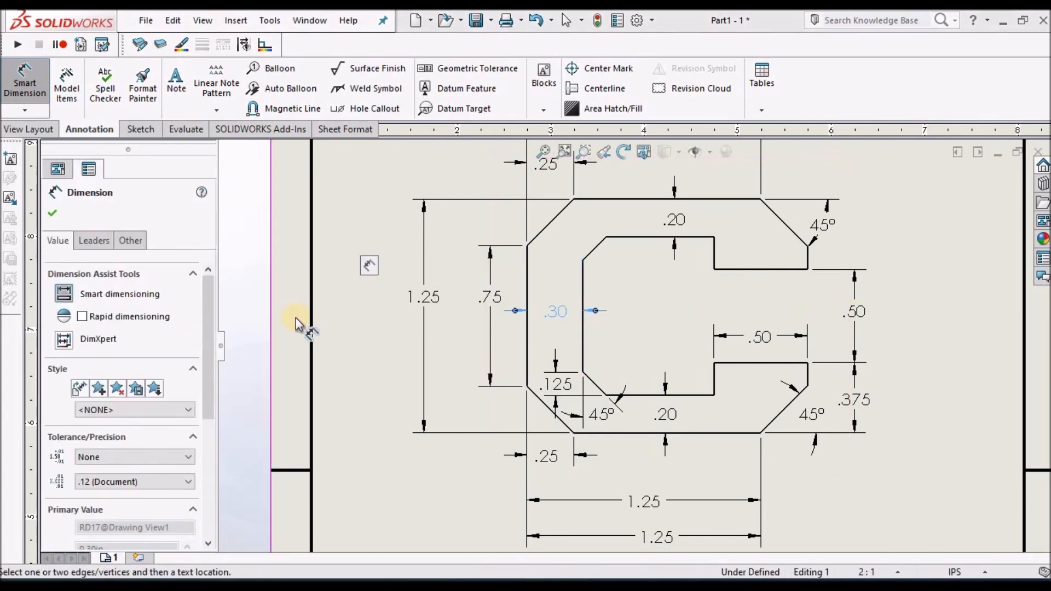
pyautogui.click(52, 215)
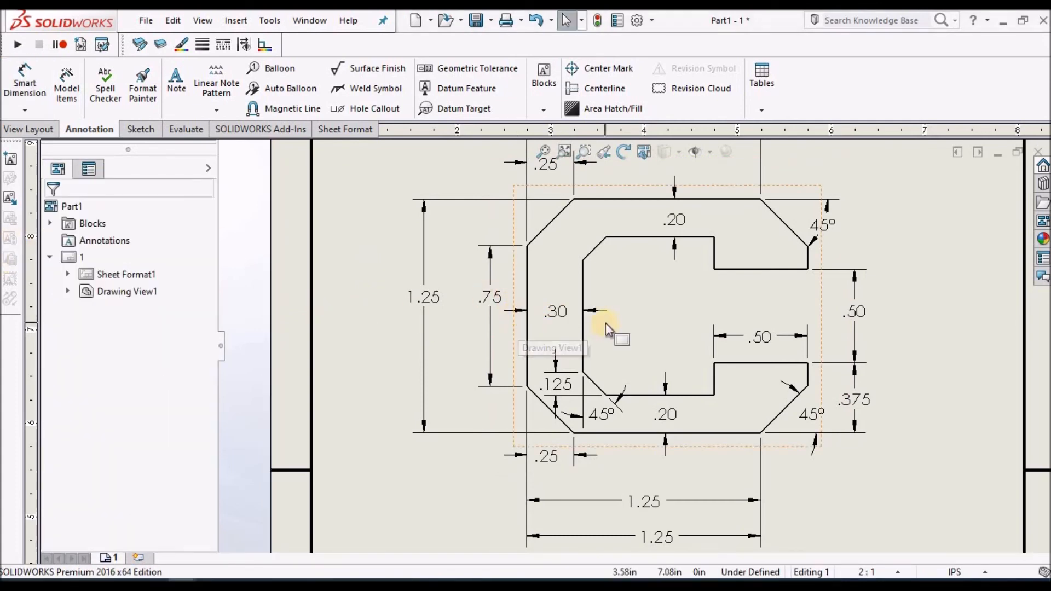
# - Dimension the angle between the C's upper inner chamfer and the adjoining inner horizontal edge, placing it inside the top wall
pyautogui.scroll(-3, 593, 270)
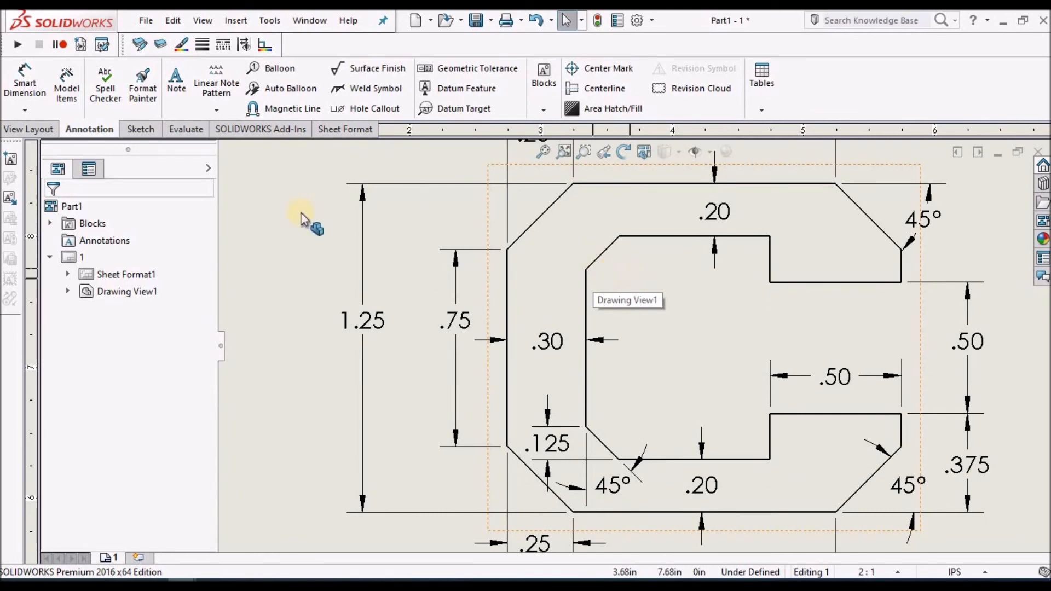
pyautogui.click(34, 87)
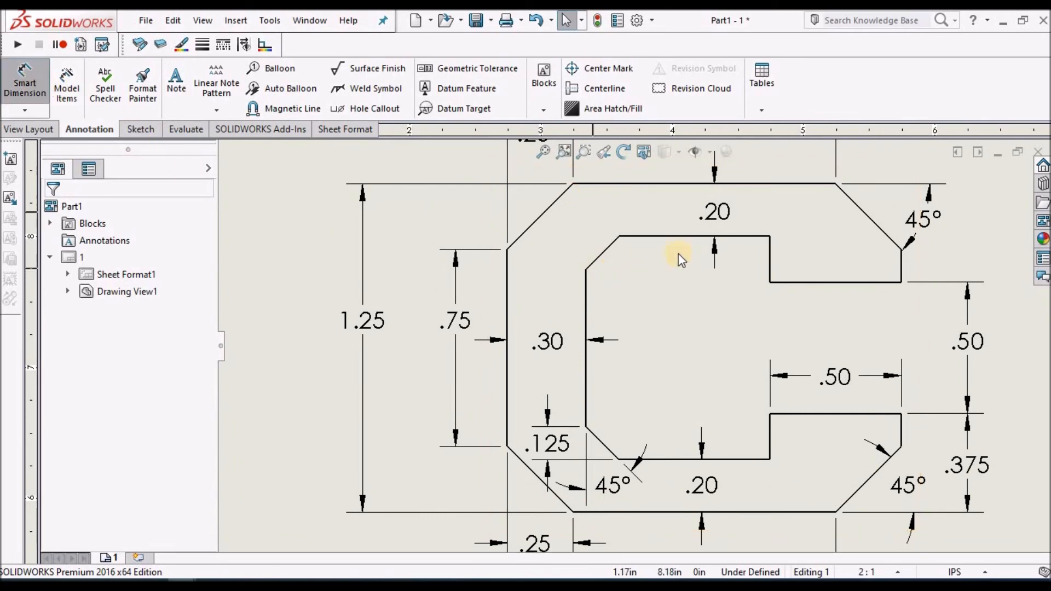
pyautogui.scroll(-1, 602, 251)
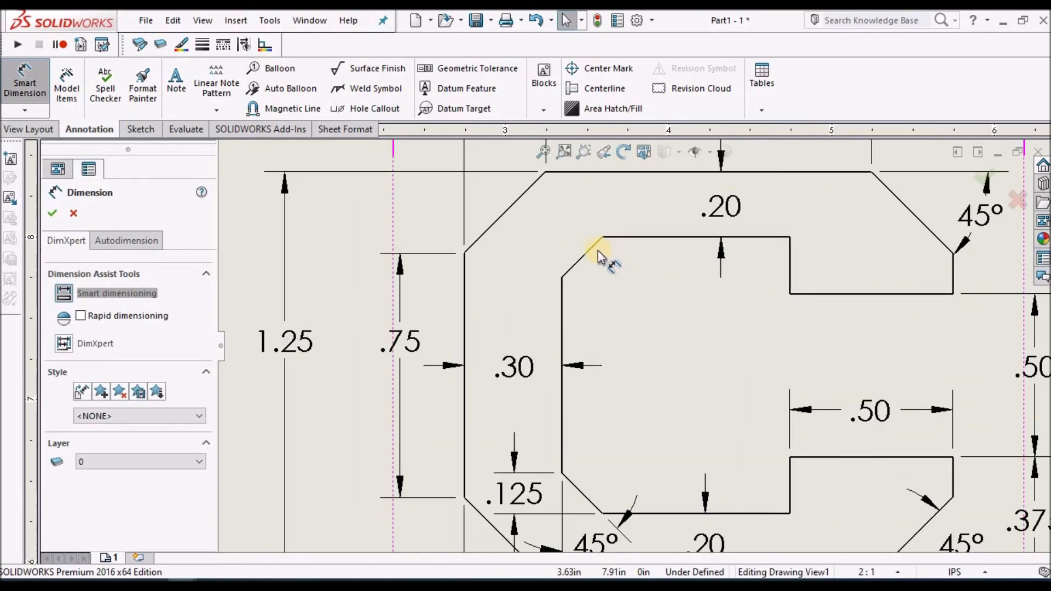
pyautogui.click(593, 250)
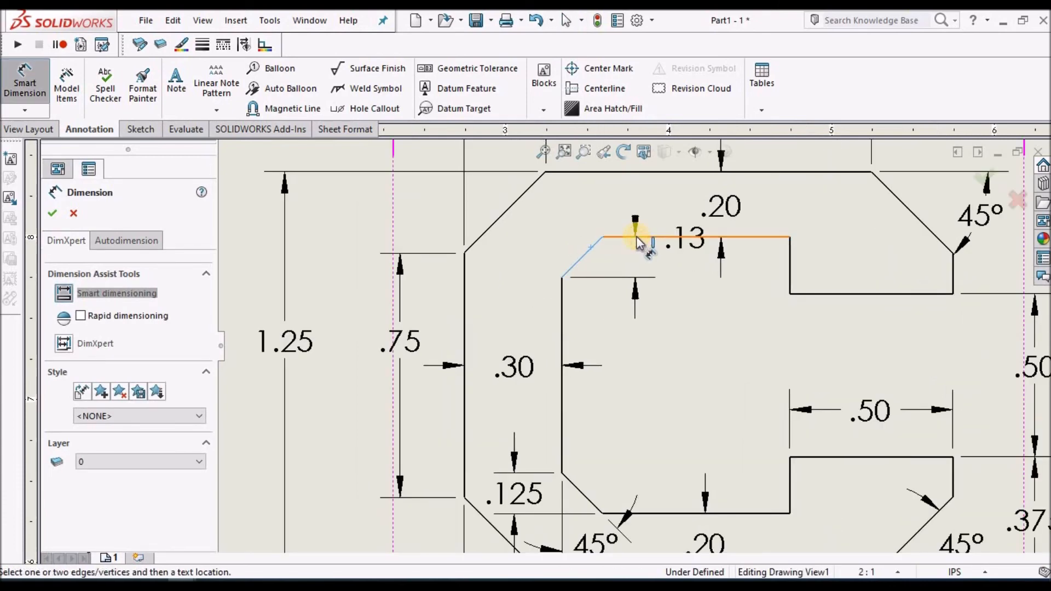
pyautogui.click(639, 239)
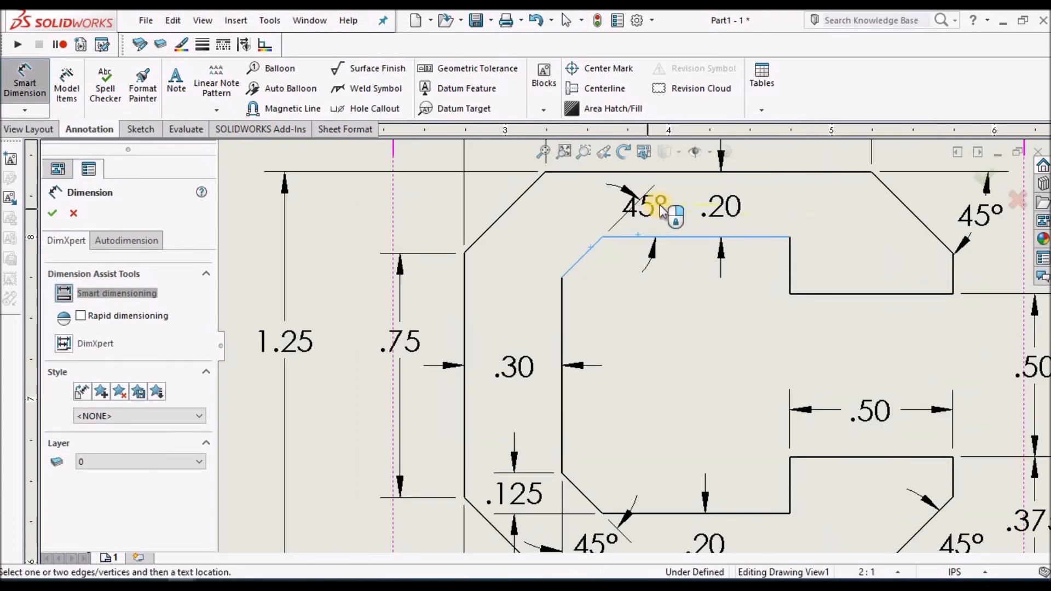
pyautogui.click(673, 210)
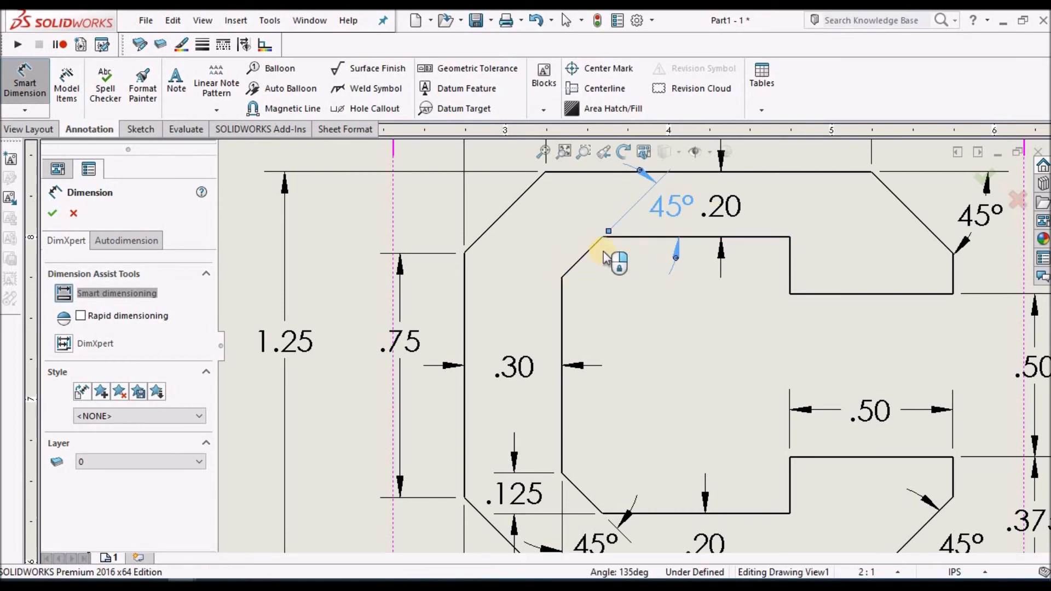
# - Dimension the upper inner chamfer's vertical height, placing it inside the vertical wall, and set its precision to three decimals (.123)
pyautogui.click(563, 278)
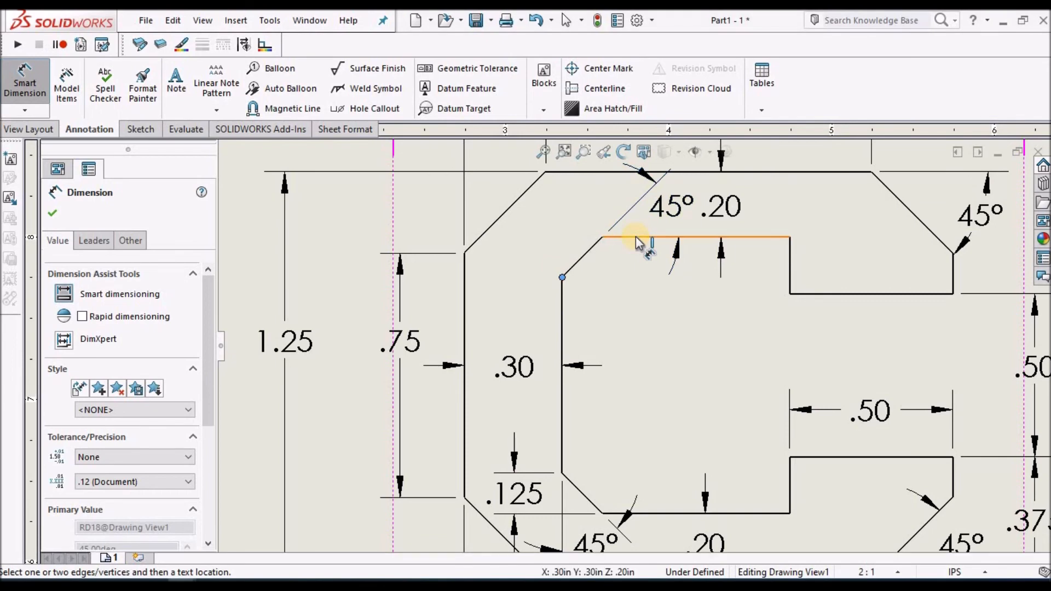
pyautogui.click(632, 239)
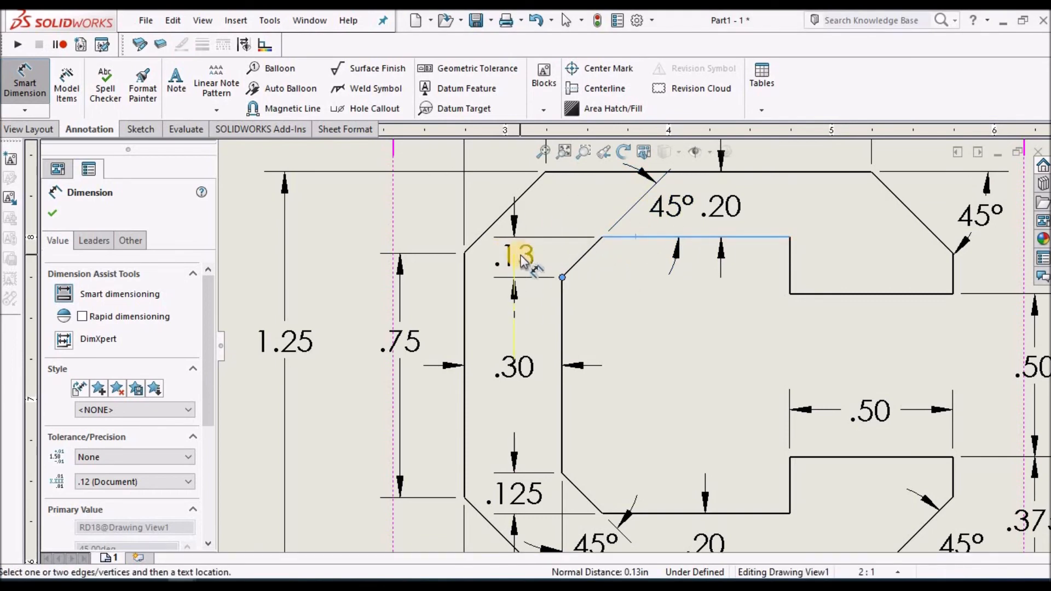
pyautogui.click(513, 285)
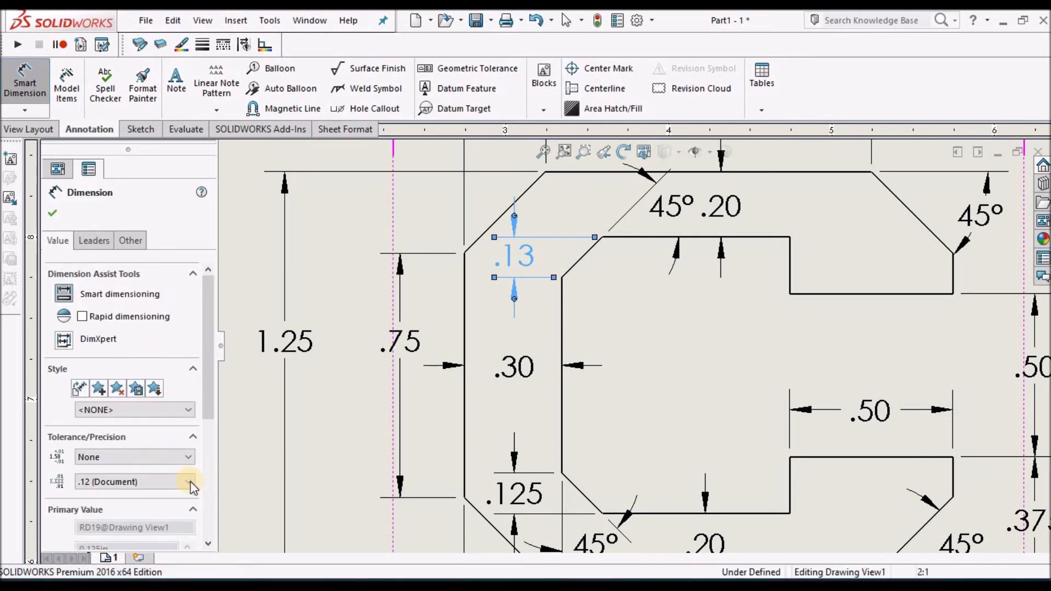
pyautogui.click(187, 481)
pyautogui.click(155, 529)
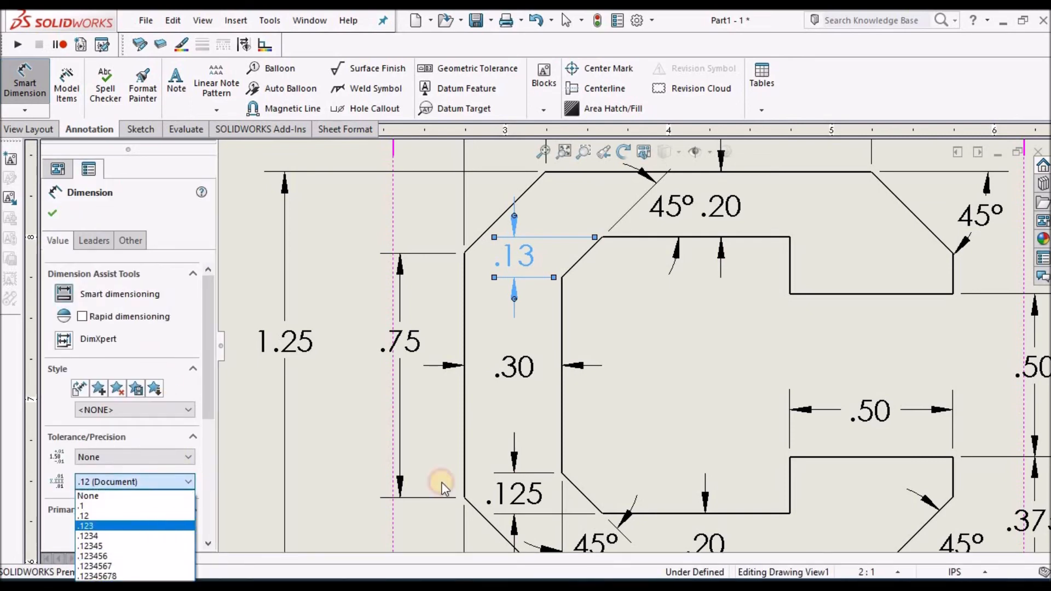
pyautogui.click(63, 239)
pyautogui.click(57, 212)
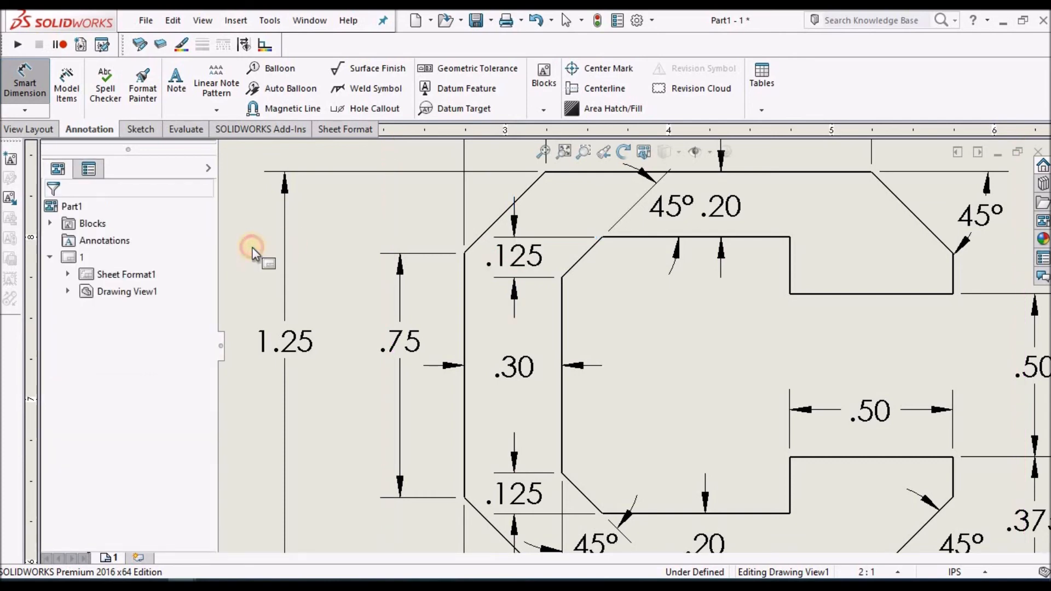
# - Review all dimensions around the C view, including the overall height dimension, for completeness and placement
pyautogui.press('f')
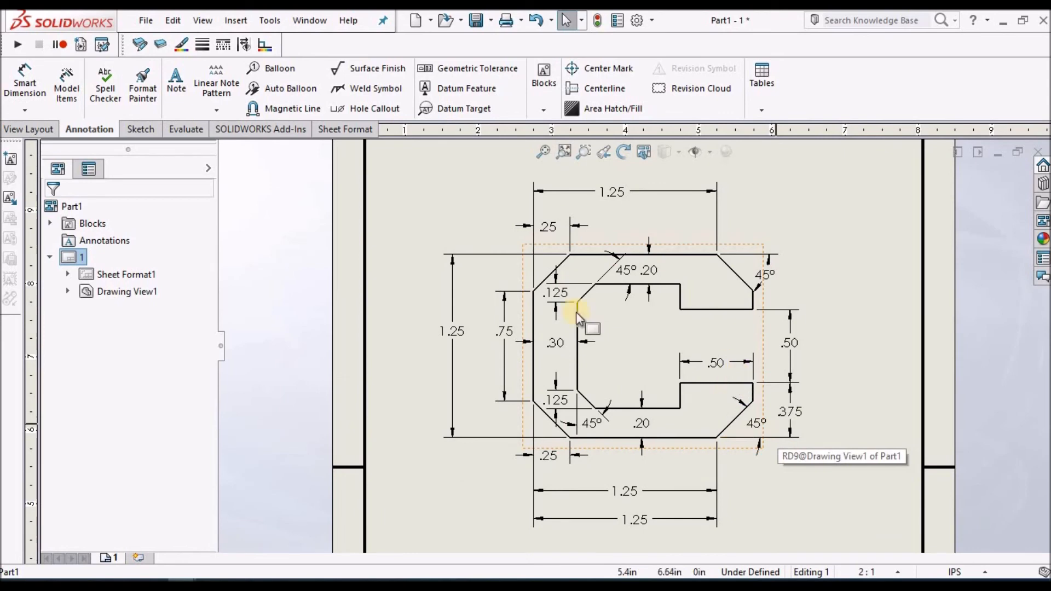
pyautogui.scroll(3, 663, 373)
pyautogui.scroll(-3, 663, 373)
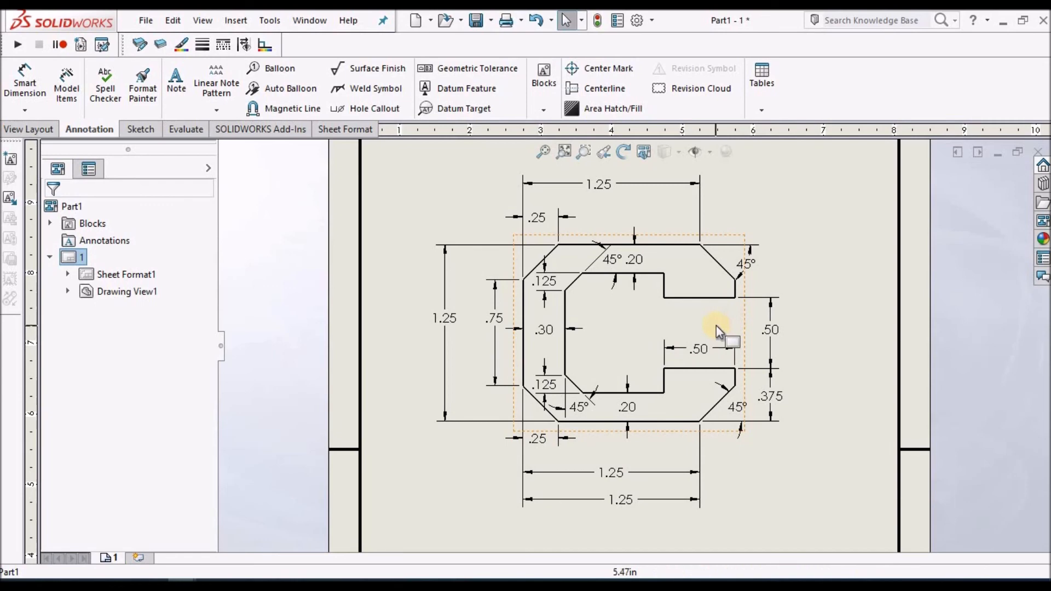
pyautogui.scroll(-2, 717, 326)
pyautogui.click(410, 334)
pyautogui.moveTo(410, 333); pyautogui.dragTo(410, 331)
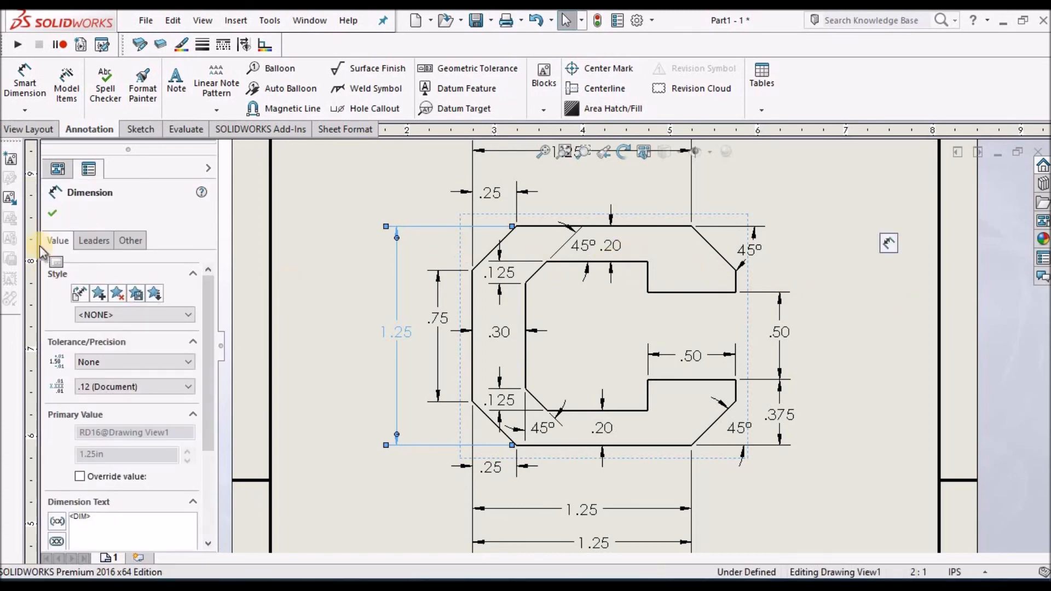
pyautogui.click(55, 214)
pyautogui.scroll(2, 597, 369)
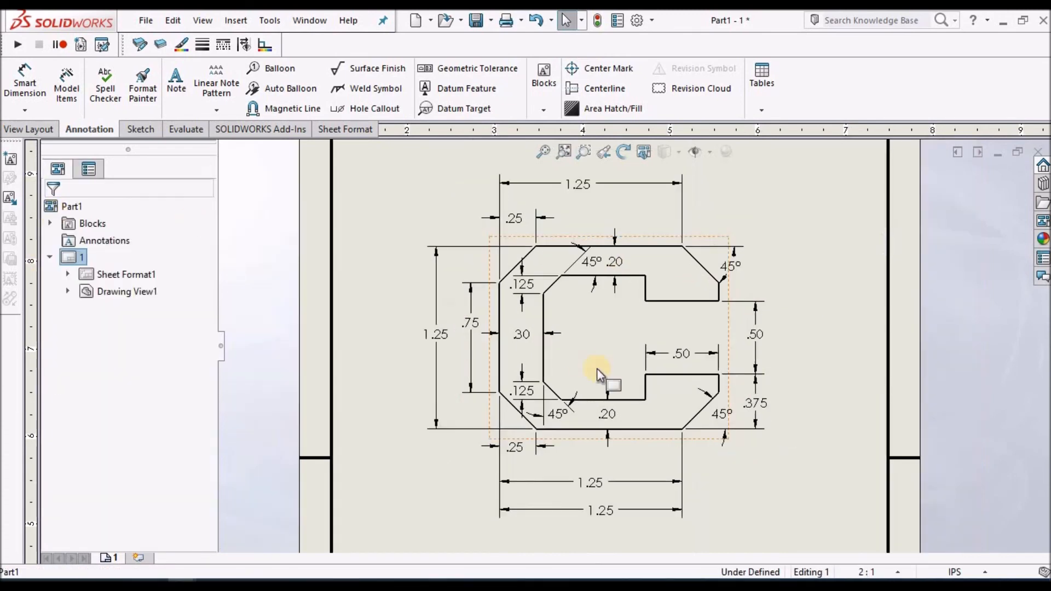
pyautogui.scroll(1, 597, 369)
pyautogui.scroll(-2, 718, 394)
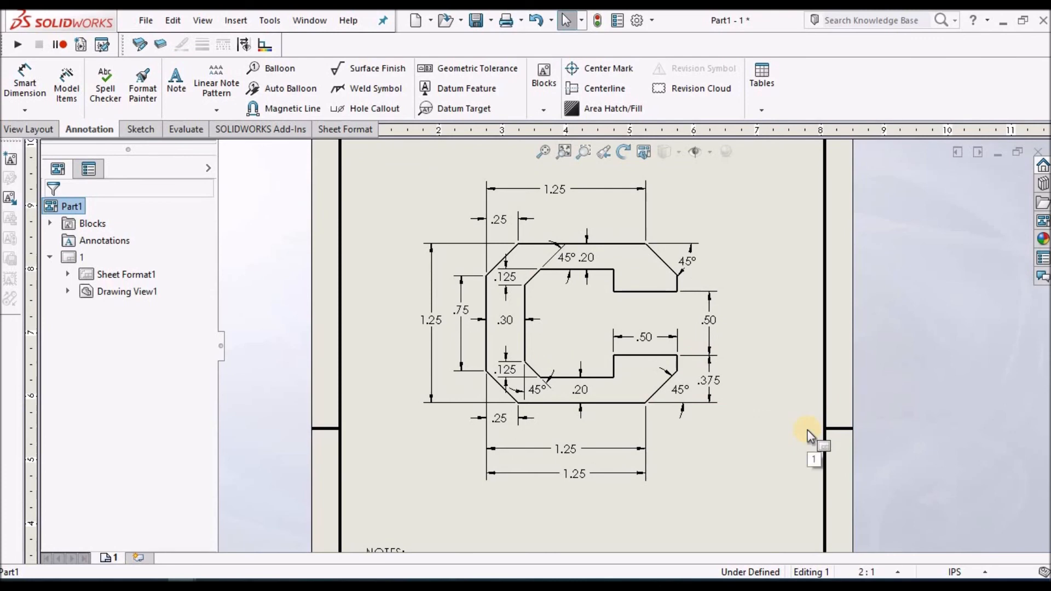
# - Switch to the Part1 model window and open the appearance settings for the whole part
pyautogui.click(310, 21)
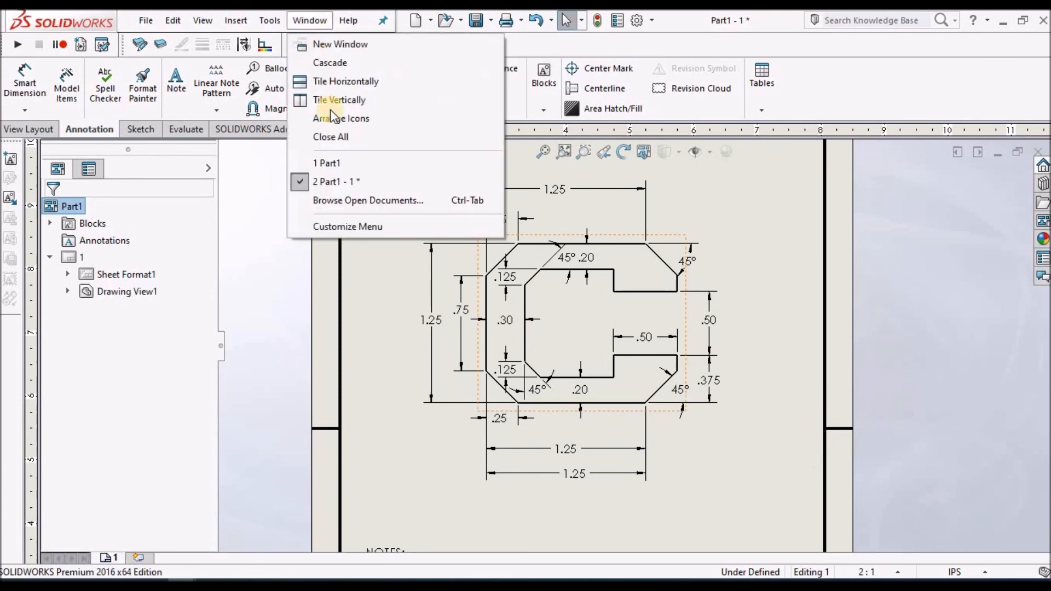
pyautogui.click(329, 163)
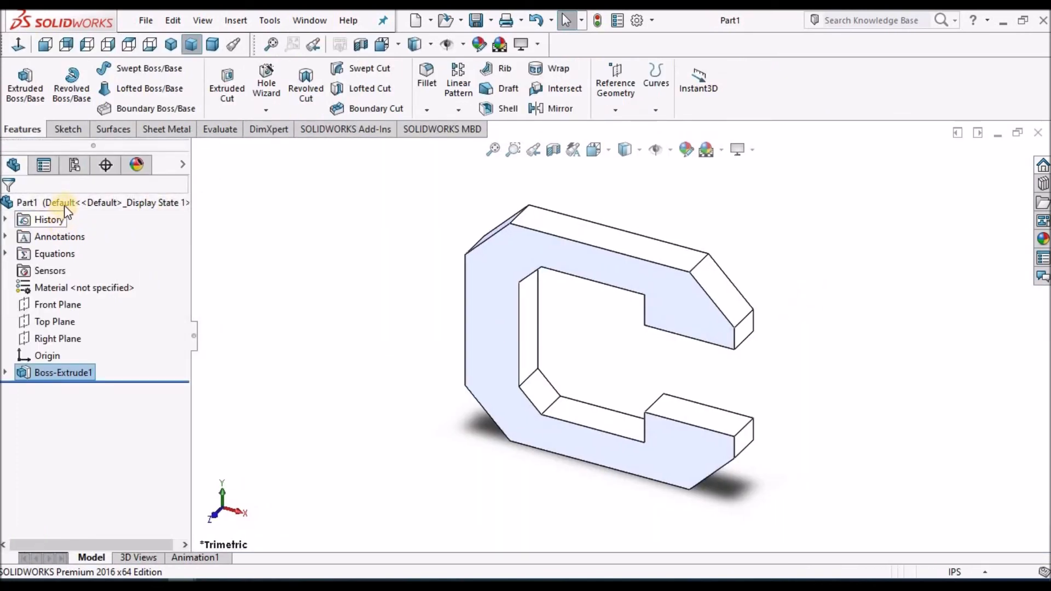
pyautogui.click(64, 205)
pyautogui.rightClick(64, 204)
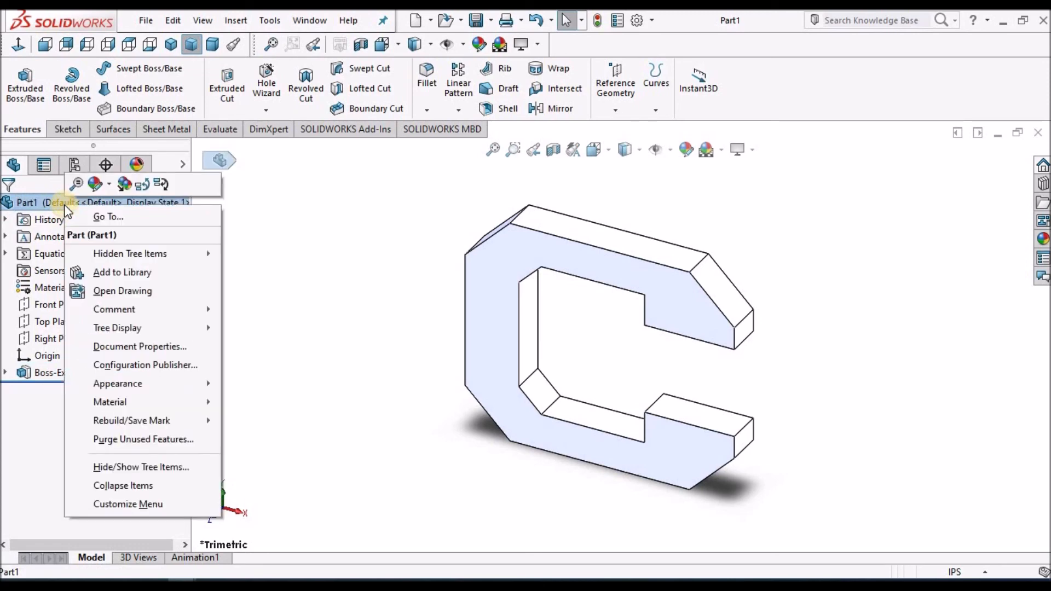
pyautogui.click(96, 186)
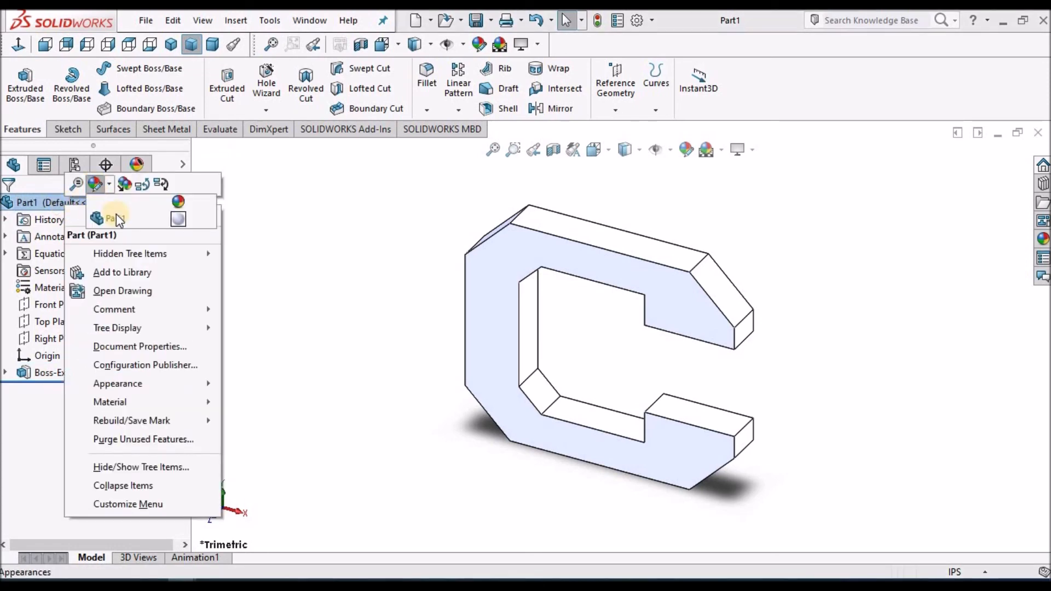
pyautogui.click(117, 218)
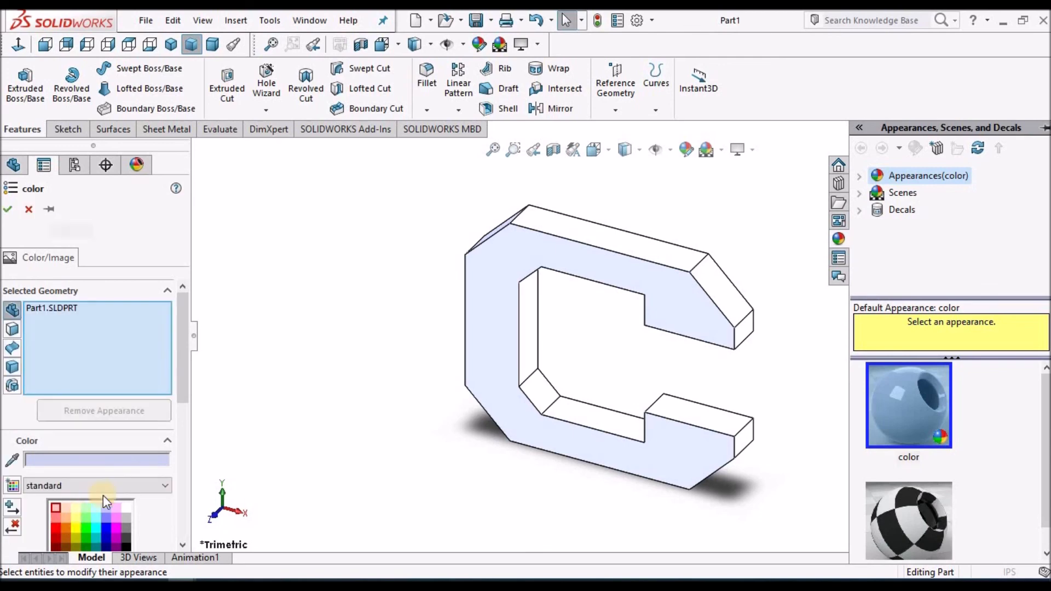
# - Colour the whole part light orange from the standard swatches and accept the appearance
pyautogui.moveTo(180, 397); pyautogui.dragTo(177, 419)
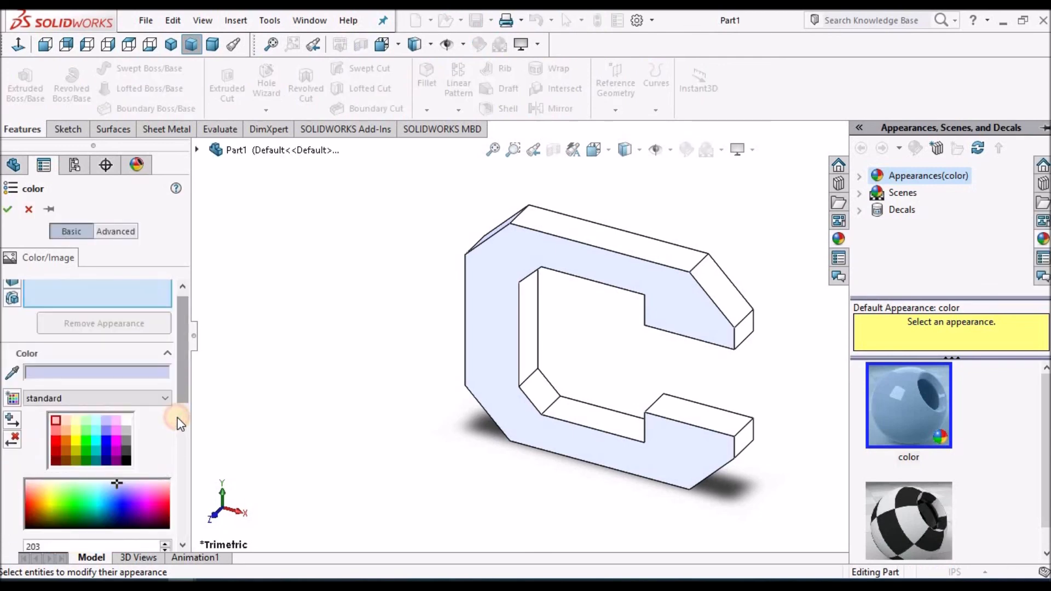
pyautogui.click(68, 430)
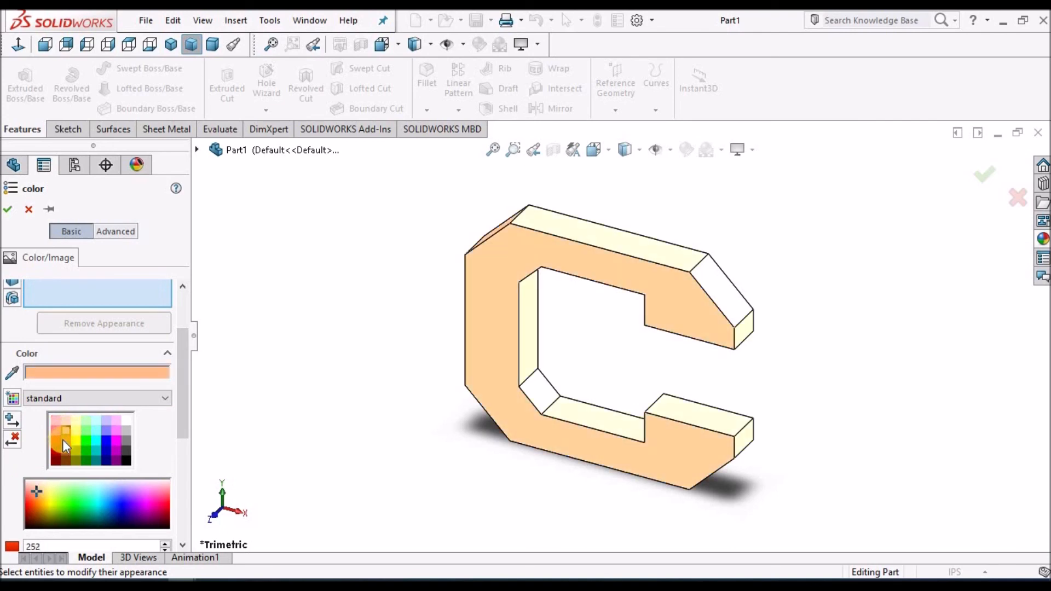
pyautogui.click(66, 439)
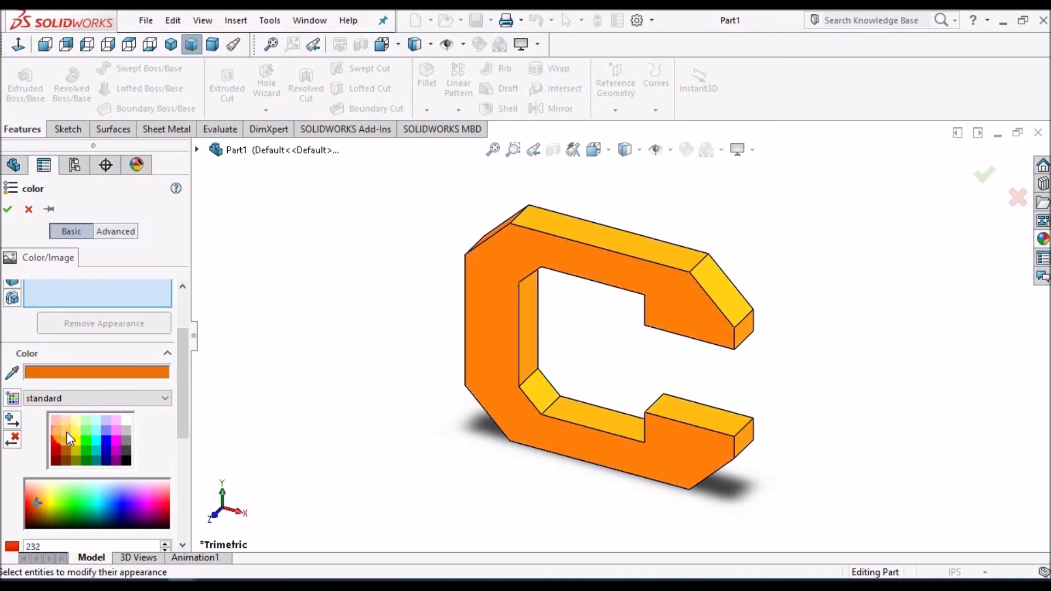
pyautogui.click(67, 431)
pyautogui.click(8, 209)
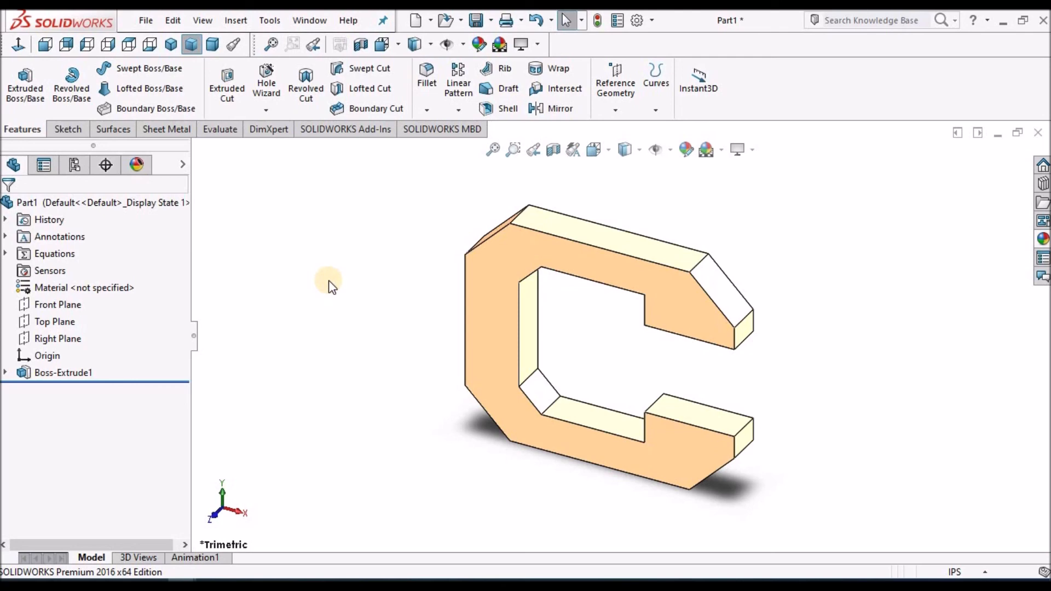
# - Return to the Part1 drawing and save it with its modified part, naming the drawing Part1 in the CAD folder
pyautogui.click(317, 26)
pyautogui.click(340, 203)
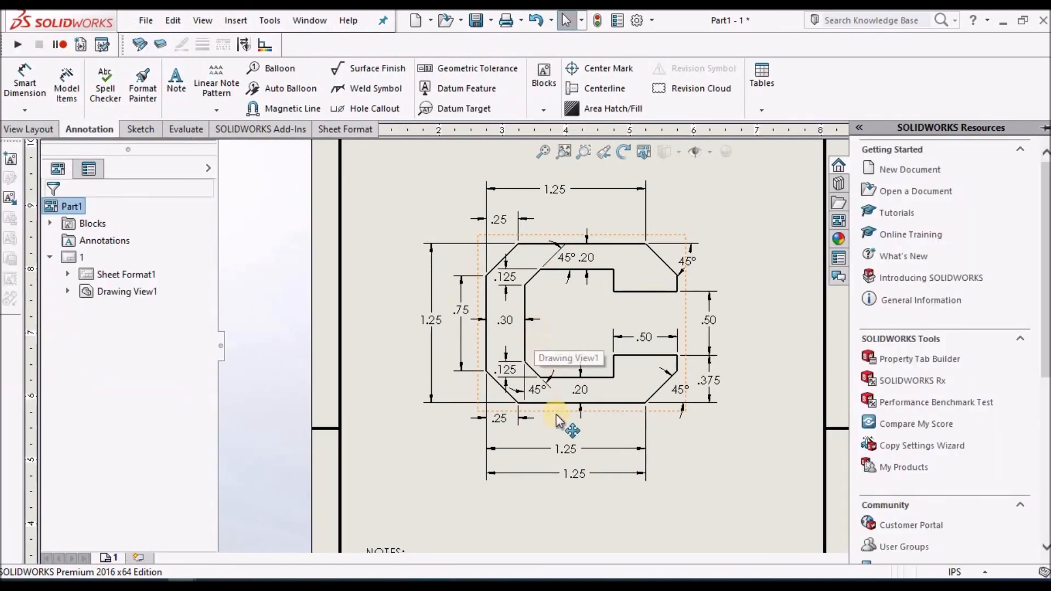
pyautogui.click(476, 20)
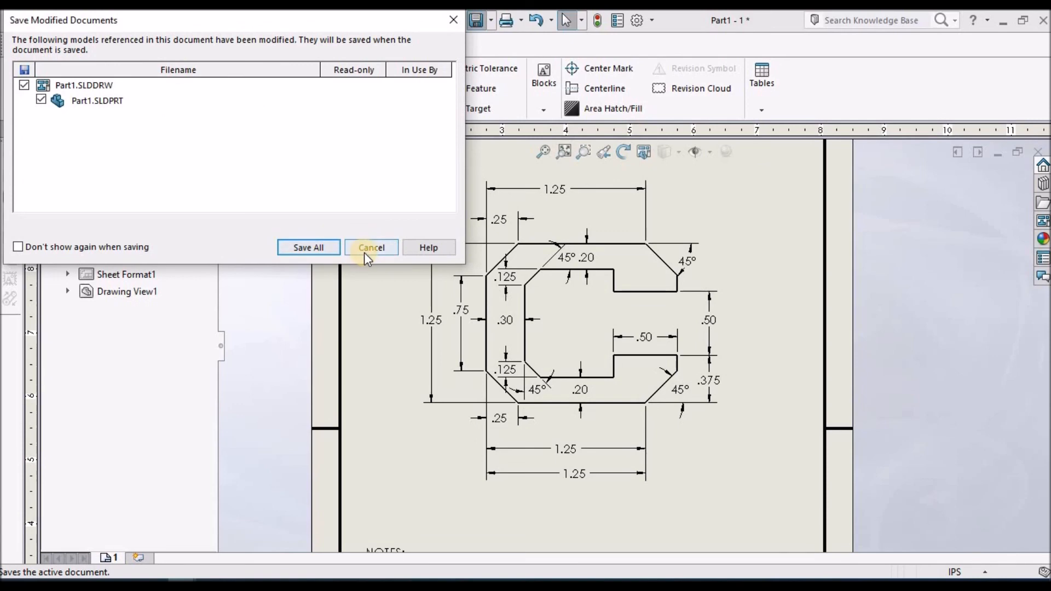
pyautogui.click(313, 247)
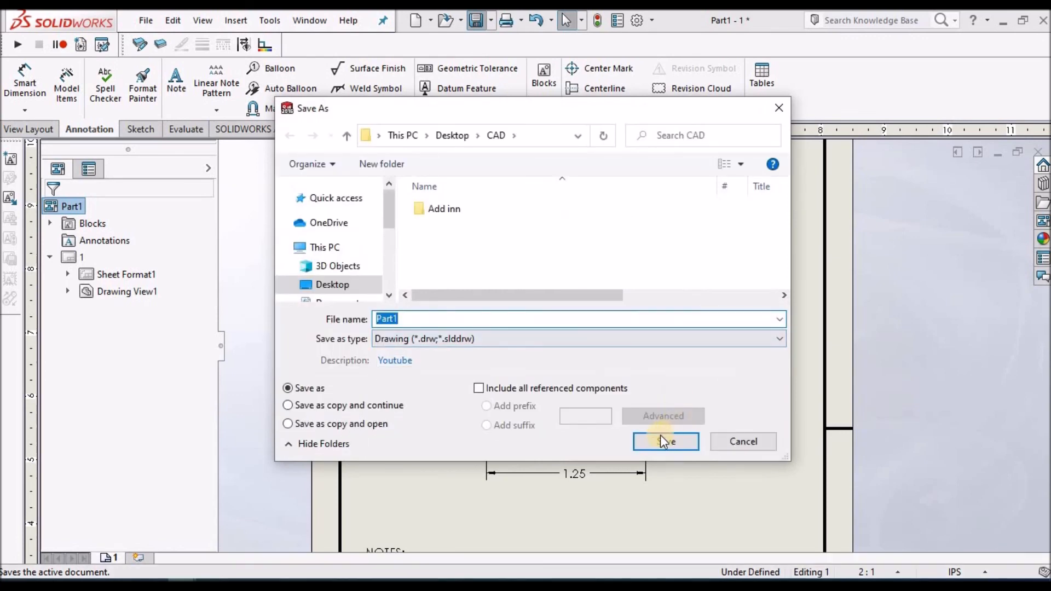
pyautogui.click(664, 442)
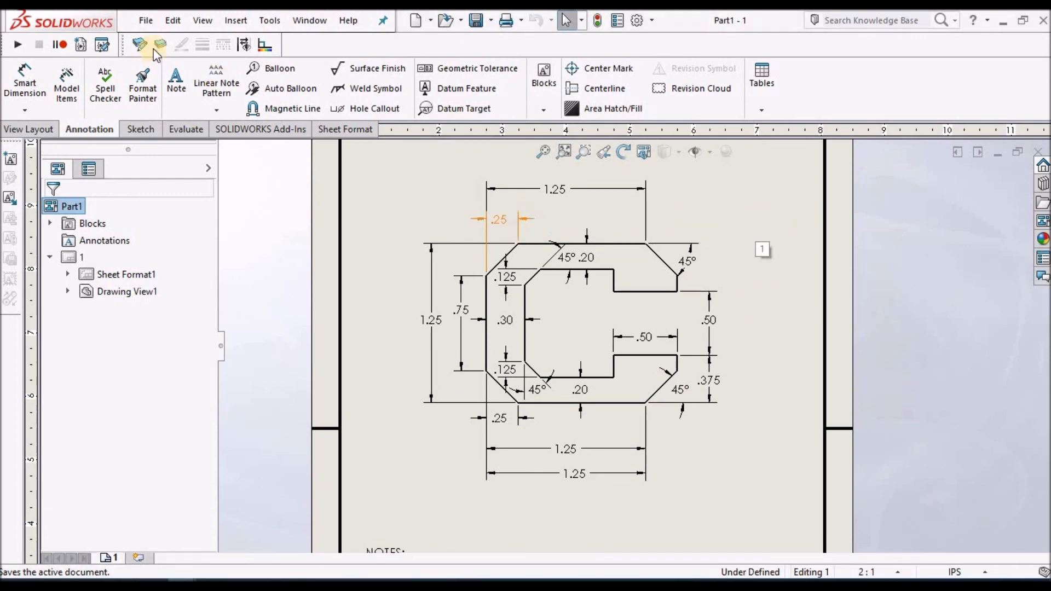
# - Start Pack and Go for the saved drawing
pyautogui.click(147, 21)
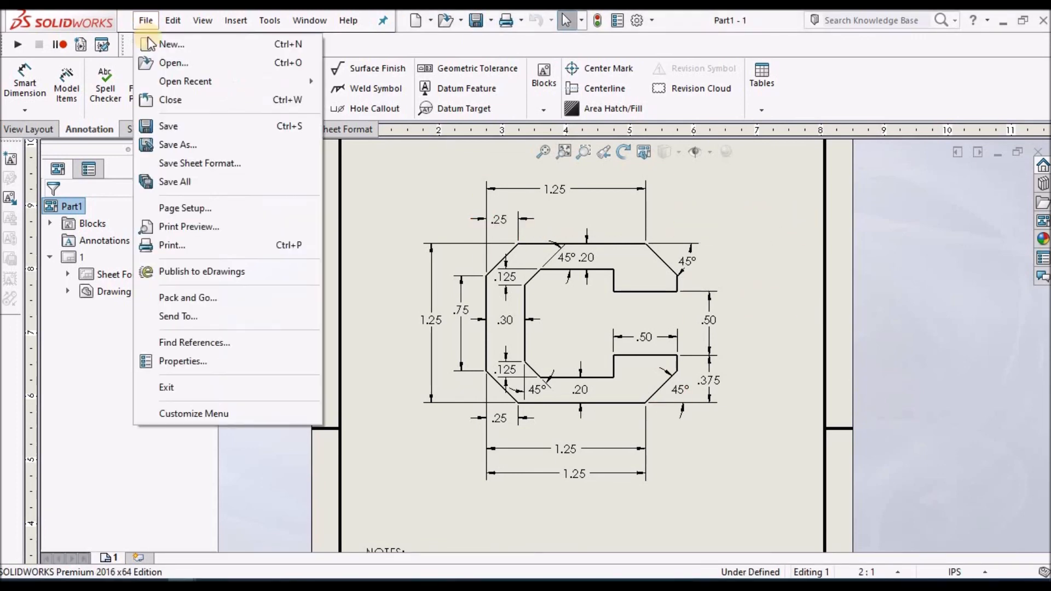
pyautogui.click(198, 299)
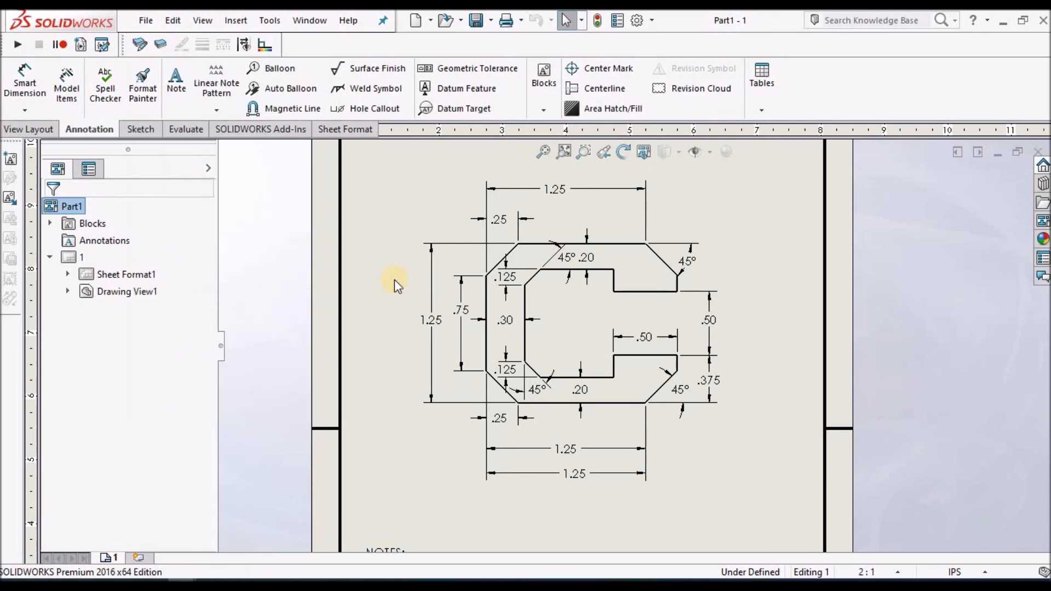